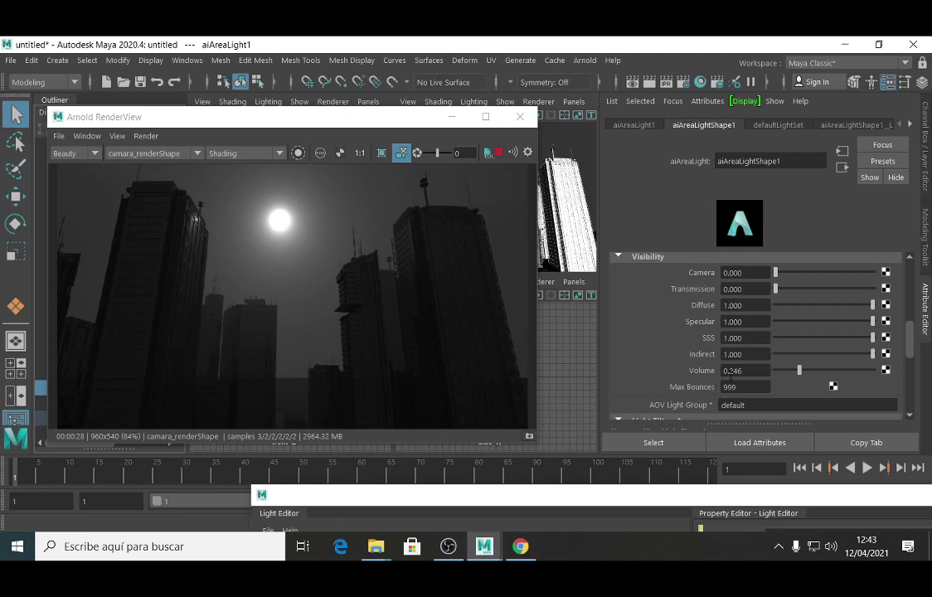
- Lower the area light's Volume contribution to 0.168 and set its Exposure to 23
{"action": "mouse_move", "coordinate": [799, 373]}
{"action": "left_mouse_down"}
{"action": "mouse_move", "coordinate": [854, 366]}
{"action": "mouse_move", "coordinate": [796, 375]}
{"action": "left_mouse_up"}
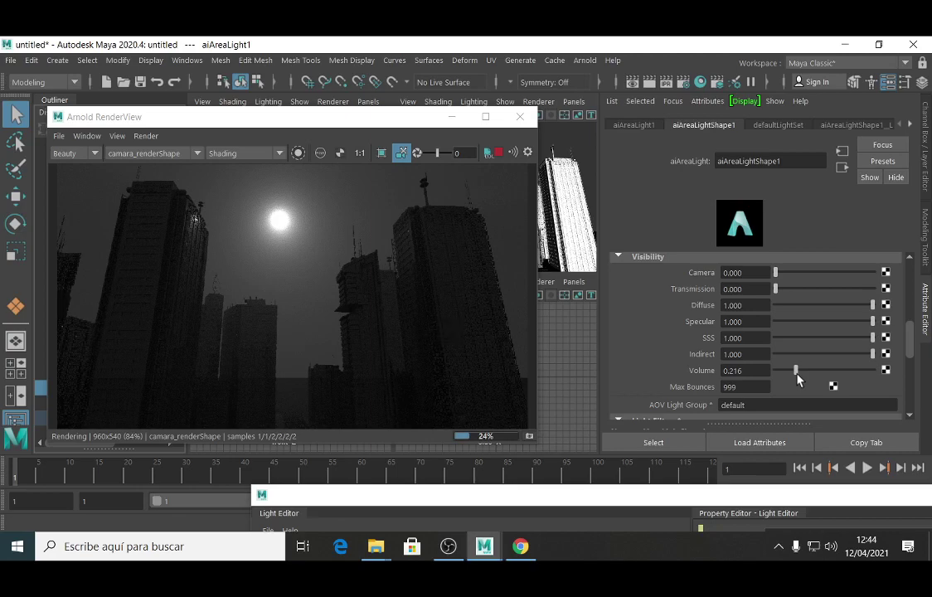
{"action": "left_click_drag", "start_coordinate": [796, 375], "coordinate": [794, 377]}
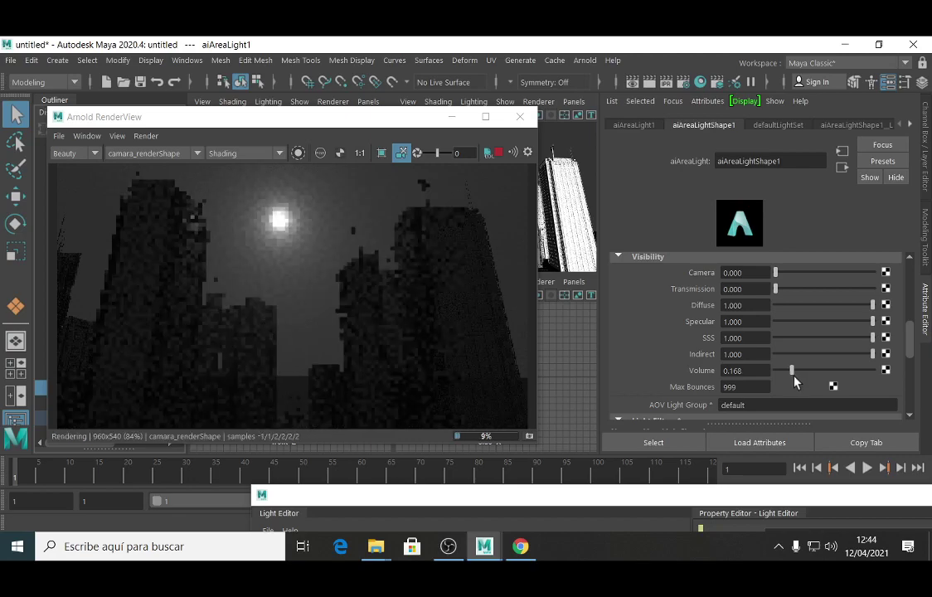
{"action": "left_click_drag", "start_coordinate": [908, 332], "coordinate": [910, 275]}
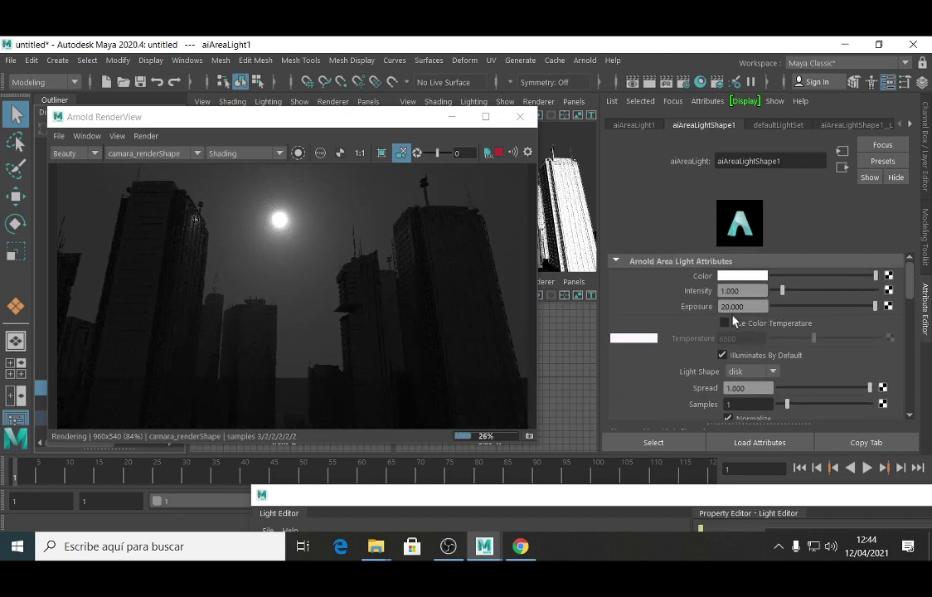
{"action": "double_click", "coordinate": [762, 305]}
{"action": "type", "text": "23"}
{"action": "key", "text": "Return"}
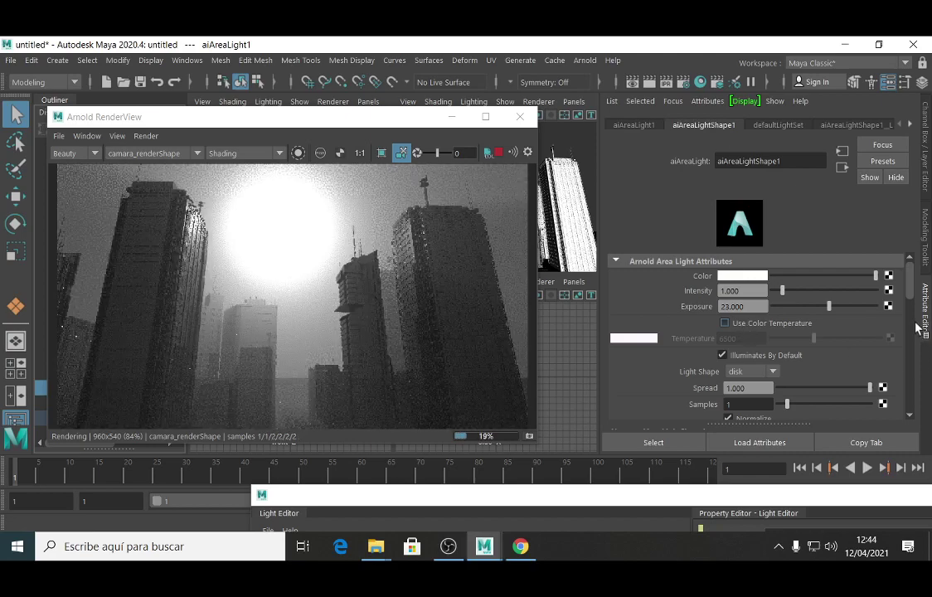
- Reduce the area light's Volume contribution to 0.024 and its Exposure to 18.897
{"action": "left_click_drag", "start_coordinate": [912, 294], "coordinate": [909, 356]}
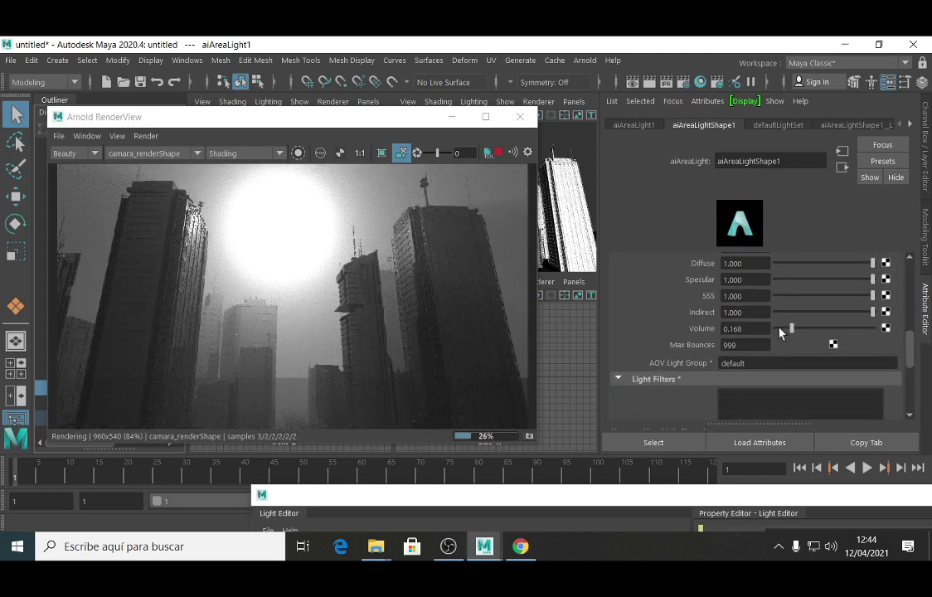
{"action": "left_click_drag", "start_coordinate": [790, 330], "coordinate": [778, 331]}
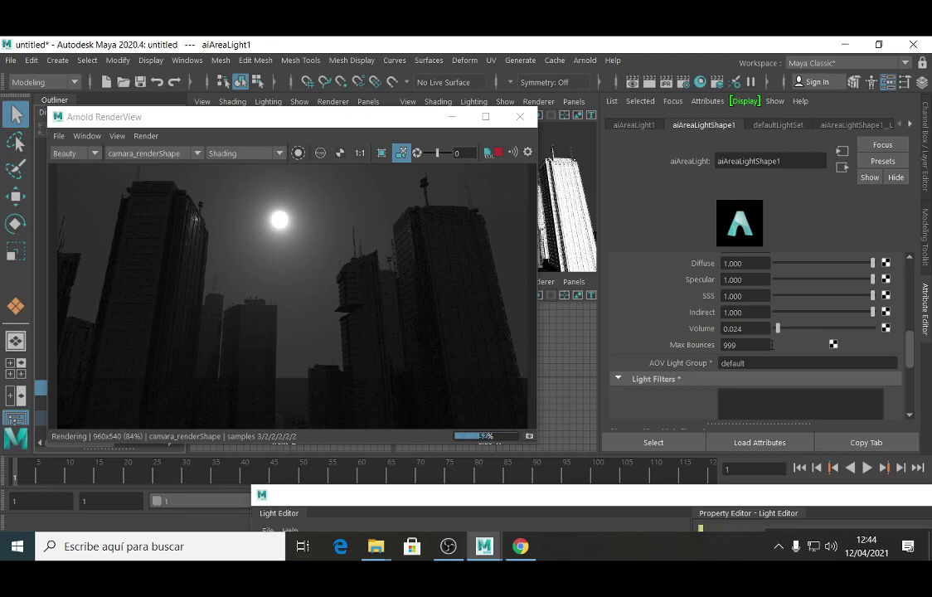
{"action": "scroll", "coordinate": [912, 334], "scroll_direction": "up", "scroll_amount": 1}
{"action": "left_click_drag", "start_coordinate": [913, 333], "coordinate": [916, 275]}
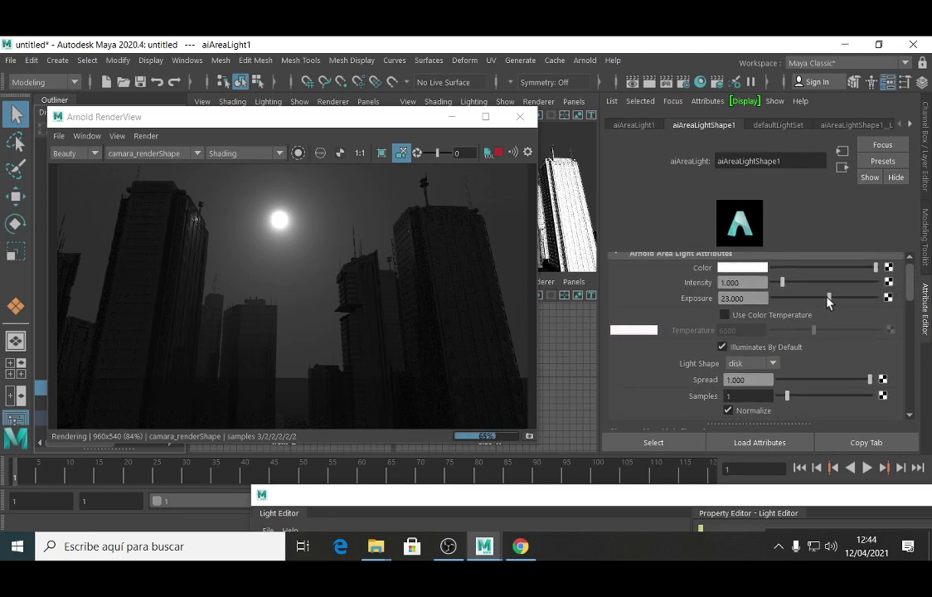
{"action": "left_click_drag", "start_coordinate": [828, 297], "coordinate": [821, 299]}
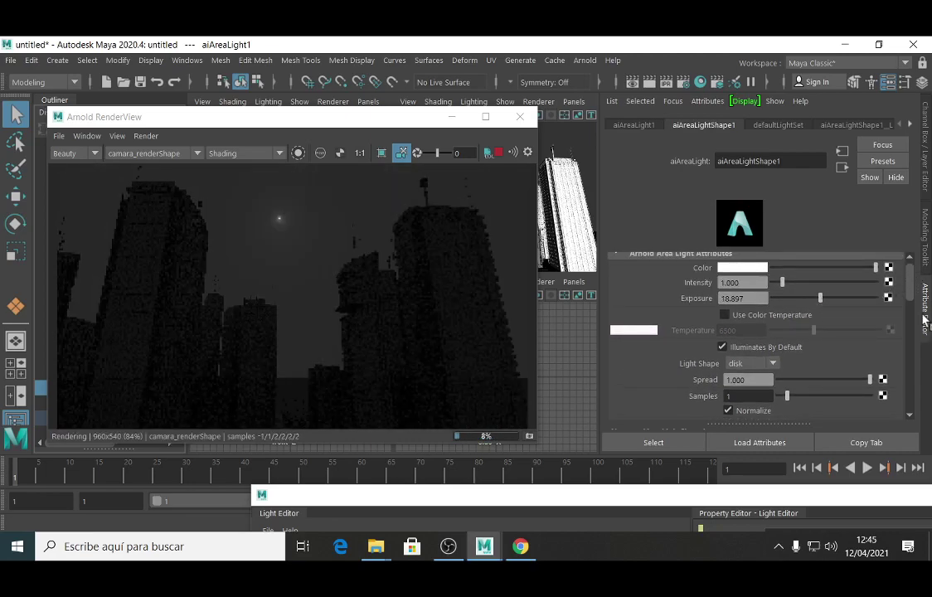
- Raise the area light's Volume contribution and settle it at 0.551
{"action": "left_click_drag", "start_coordinate": [915, 300], "coordinate": [907, 369]}
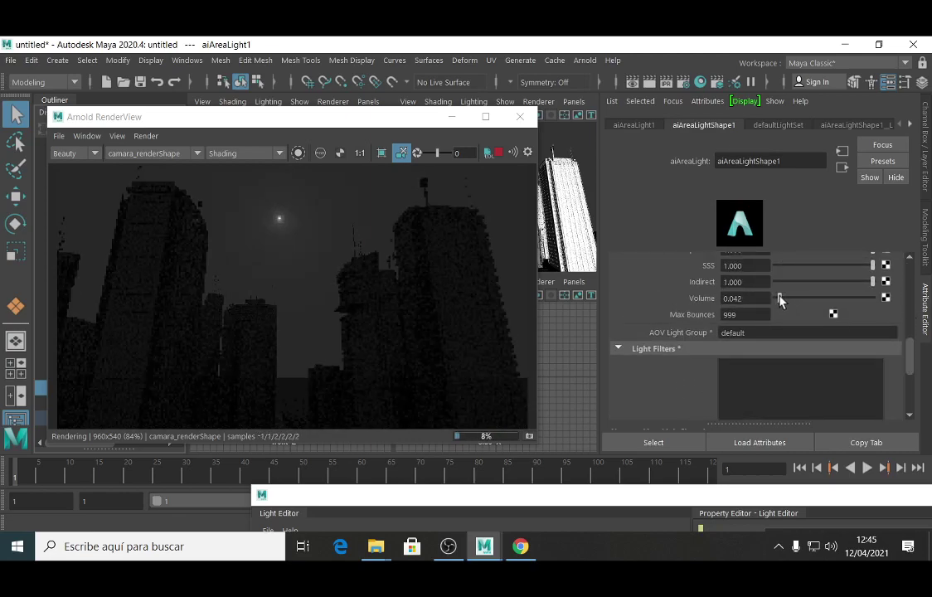
{"action": "left_click_drag", "start_coordinate": [780, 298], "coordinate": [834, 298]}
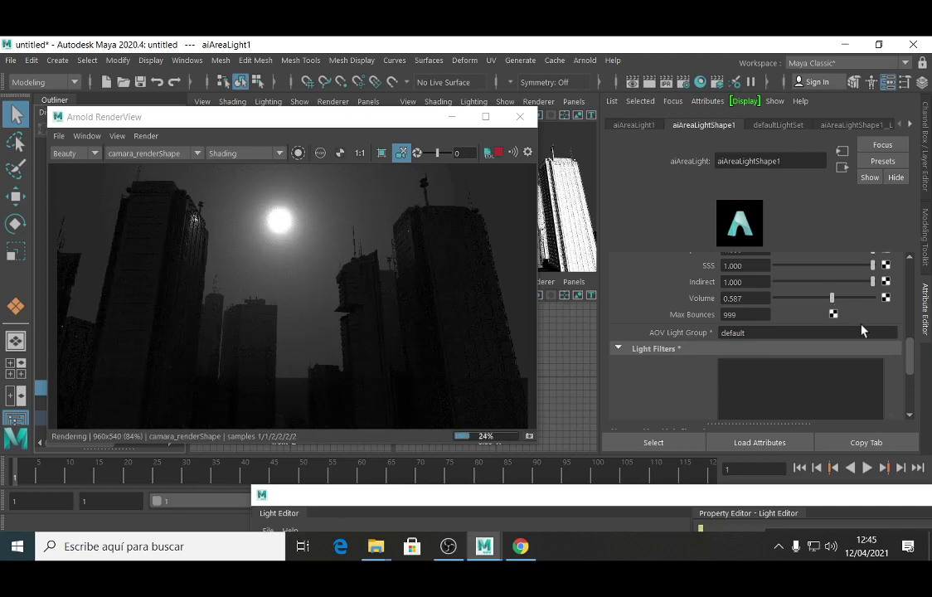
{"action": "left_click_drag", "start_coordinate": [832, 298], "coordinate": [846, 298]}
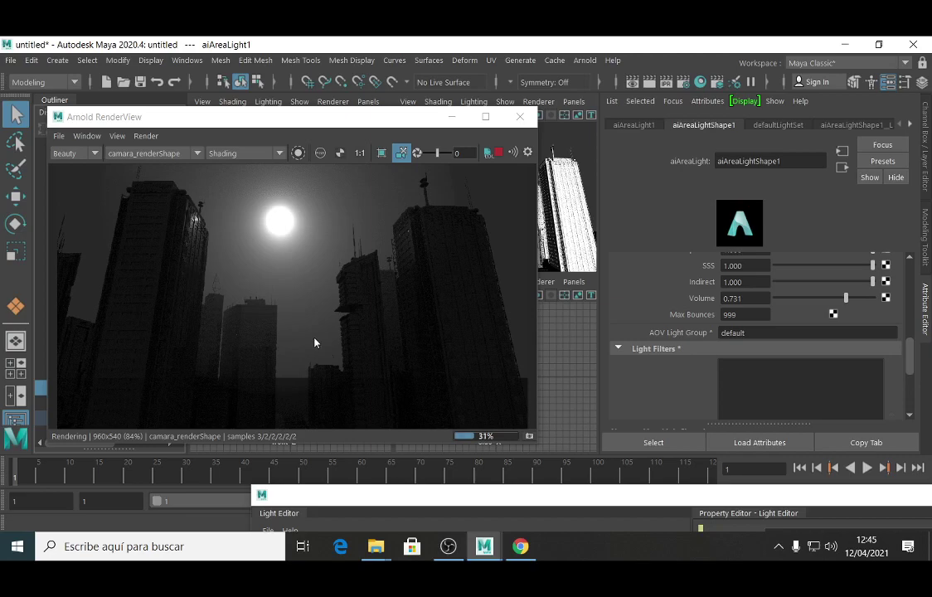
{"action": "left_click", "coordinate": [845, 299]}
{"action": "left_click_drag", "start_coordinate": [846, 299], "coordinate": [830, 300]}
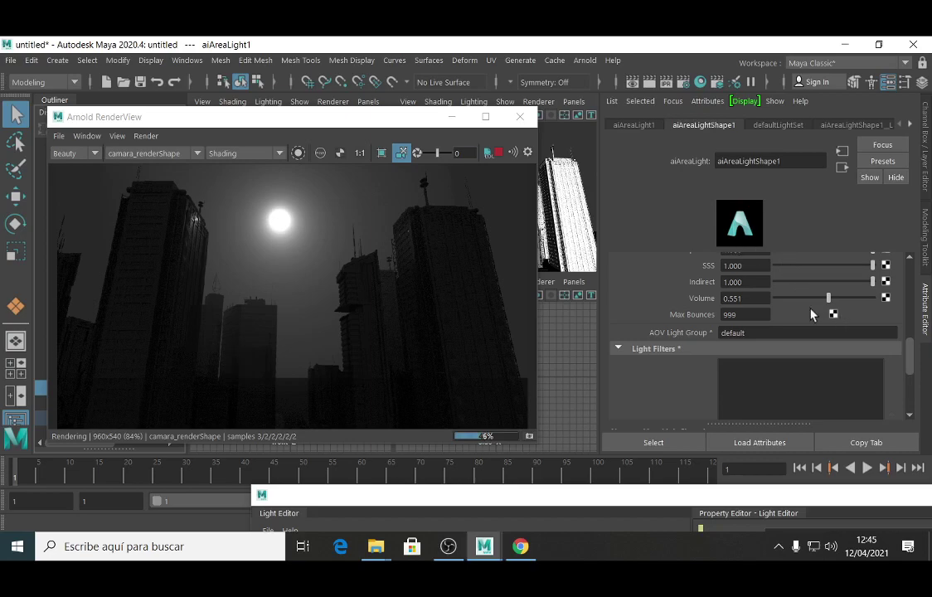
{"action": "scroll", "coordinate": [906, 339], "scroll_direction": "down", "scroll_amount": 1}
{"action": "scroll", "coordinate": [912, 341], "scroll_direction": "up", "scroll_amount": 1}
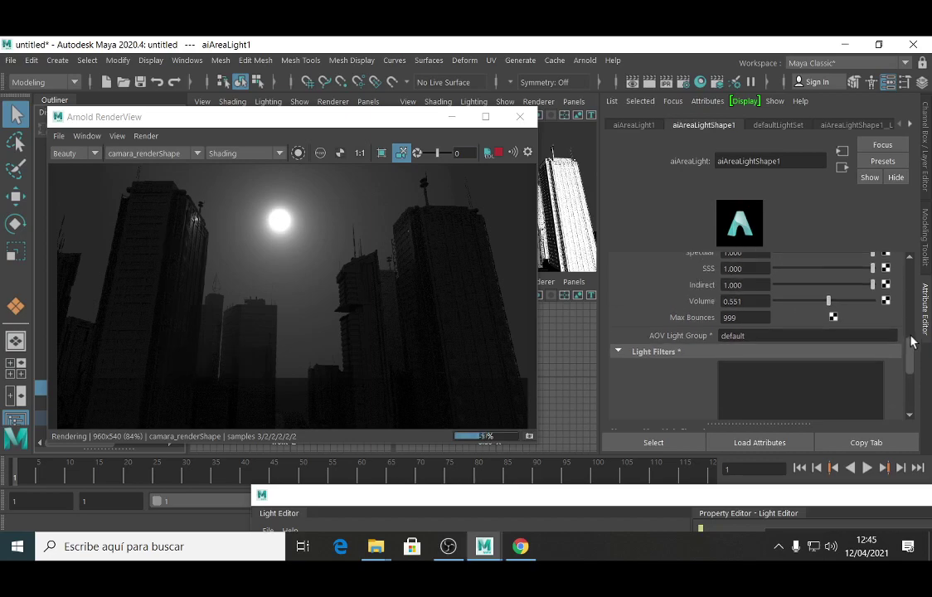
{"action": "left_click_drag", "start_coordinate": [913, 341], "coordinate": [756, 254]}
{"action": "double_click", "coordinate": [731, 306]}
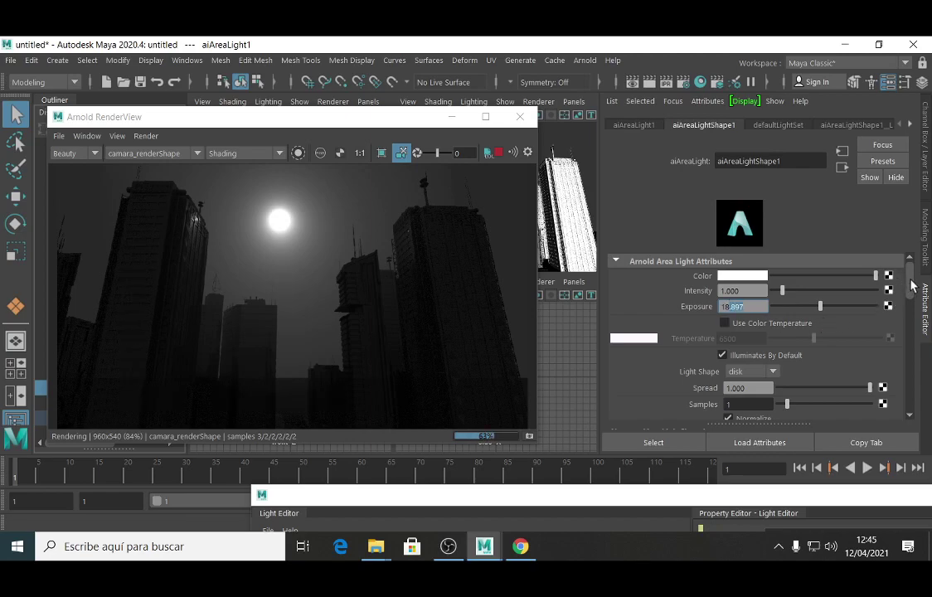
{"action": "scroll", "coordinate": [909, 287], "scroll_direction": "down", "scroll_amount": 2}
{"action": "scroll", "coordinate": [909, 292], "scroll_direction": "up", "scroll_amount": 1}
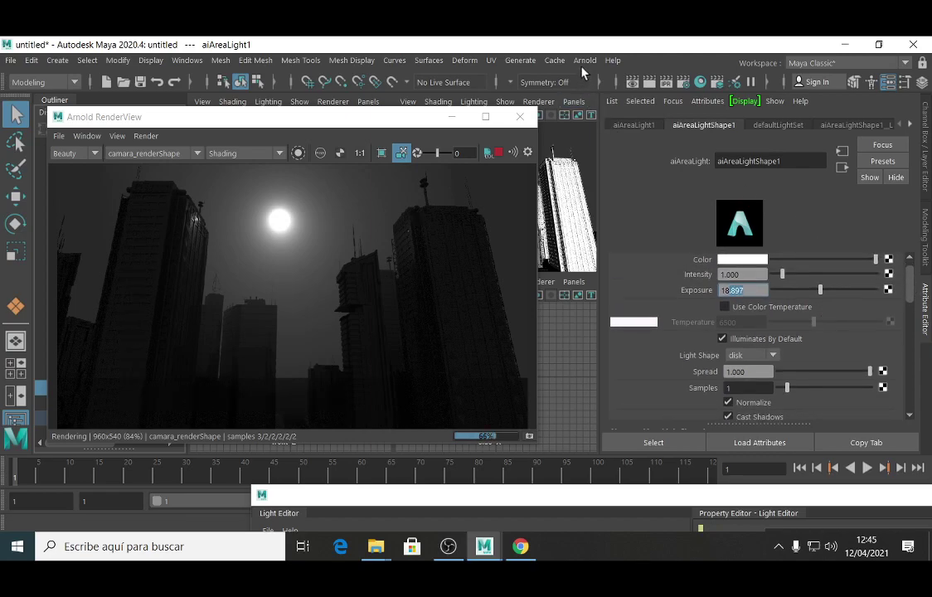
- Open the attributes of the atmosphere volume assigned in the Arnold render environment and close the render settings
{"action": "left_click", "coordinate": [683, 81]}
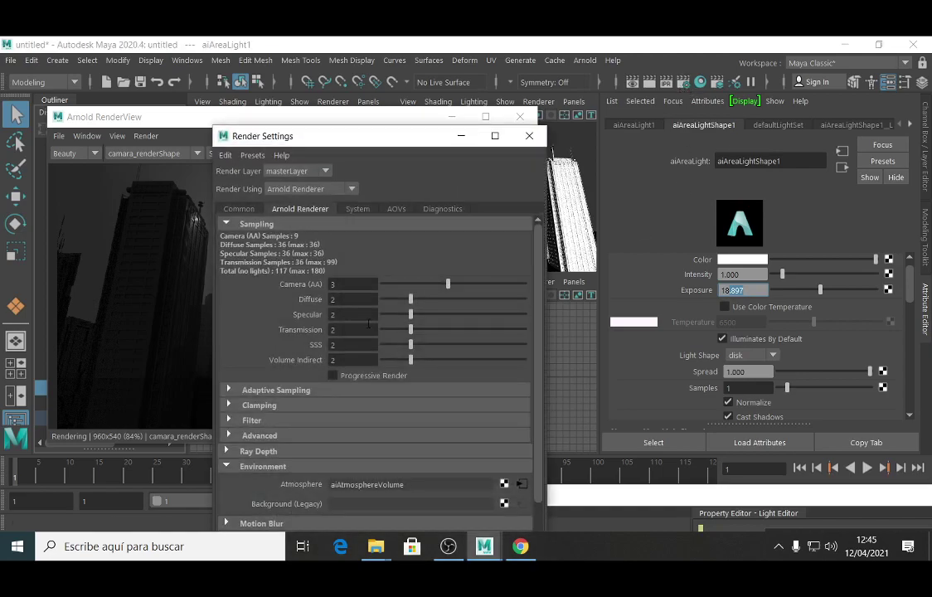
{"action": "left_click", "coordinate": [521, 484]}
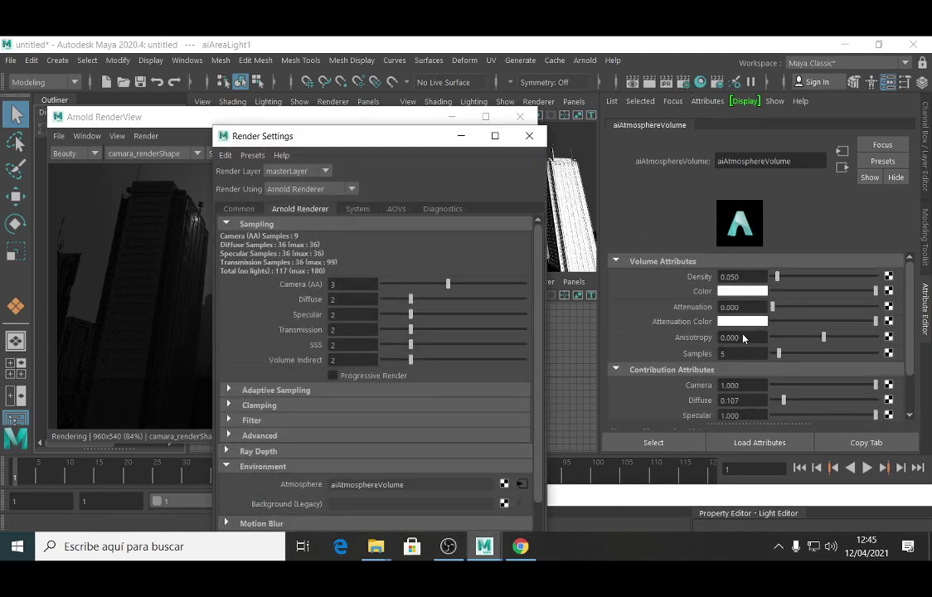
{"action": "left_click", "coordinate": [530, 136]}
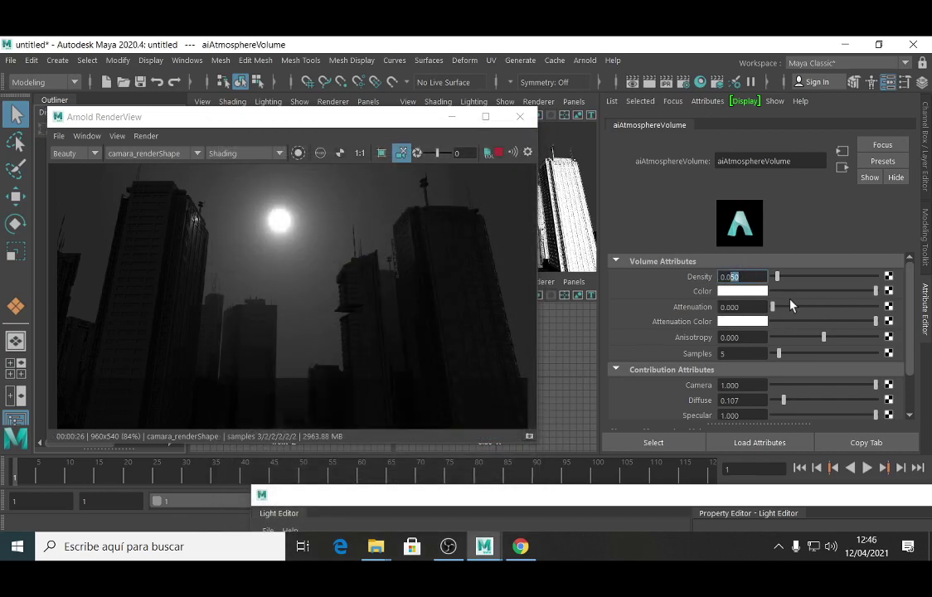
- Try atmosphere volume densities of 0.08 and 0.1, and restore the density to 0.05
{"action": "type", "text": "80"}
{"action": "key", "text": "Return"}
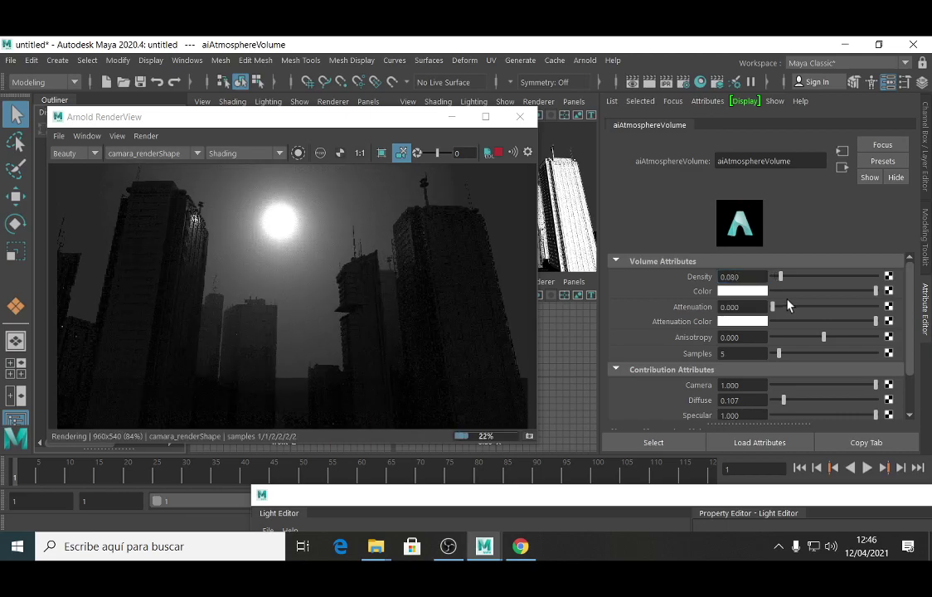
{"action": "double_click", "coordinate": [727, 278]}
{"action": "type", "text": "1"}
{"action": "key", "text": "Return"}
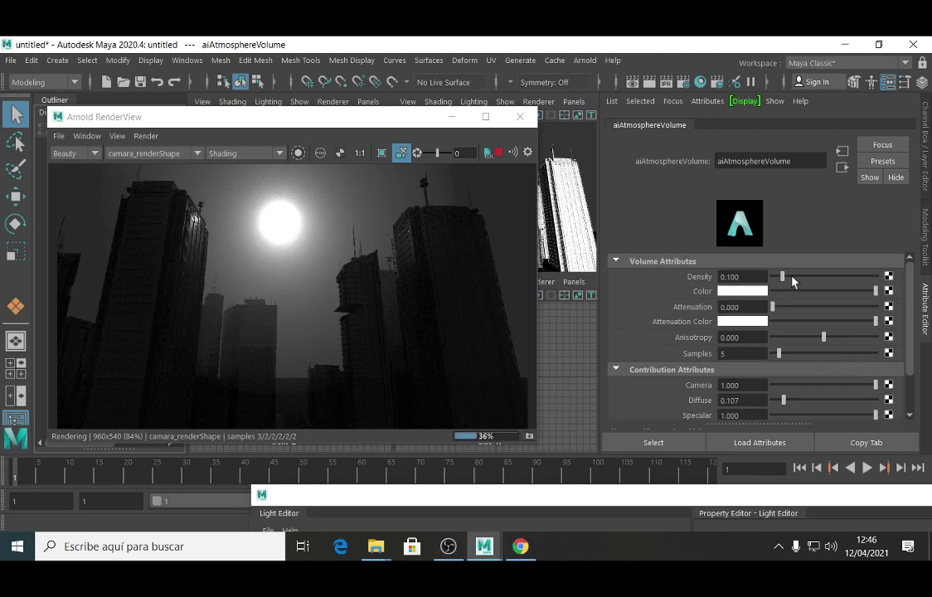
{"action": "left_click", "coordinate": [730, 277]}
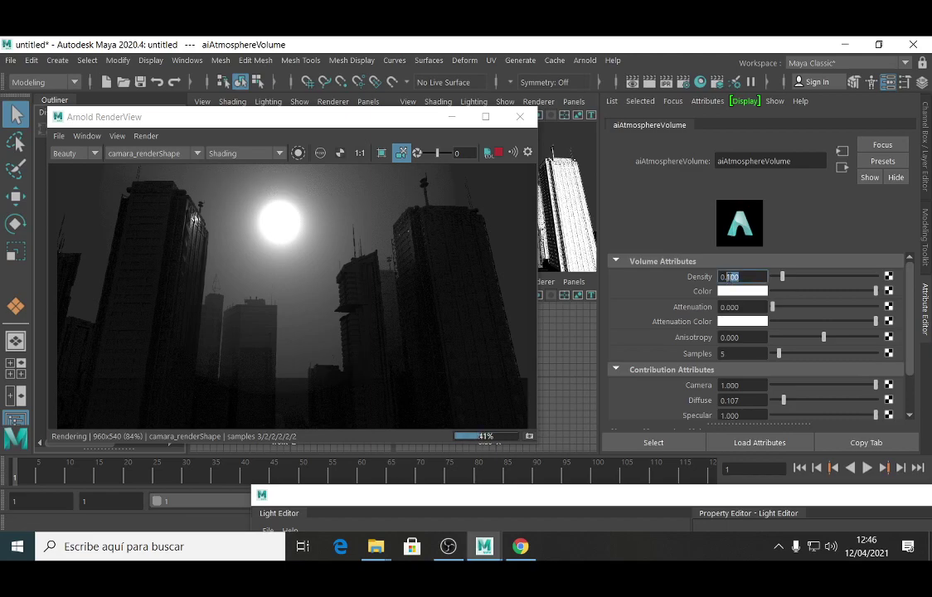
{"action": "type", "text": "0.05"}
{"action": "key", "text": "Return"}
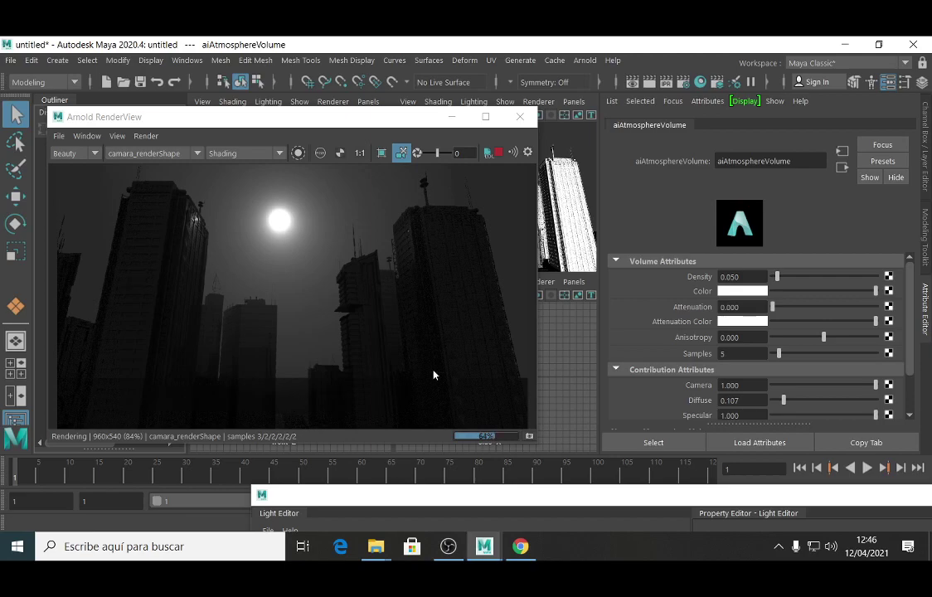
- Close the render view and select the listed scene objects down to KB3D_NEC_BldgLG_B_grp1, above the ground plane
{"action": "left_click", "coordinate": [520, 117]}
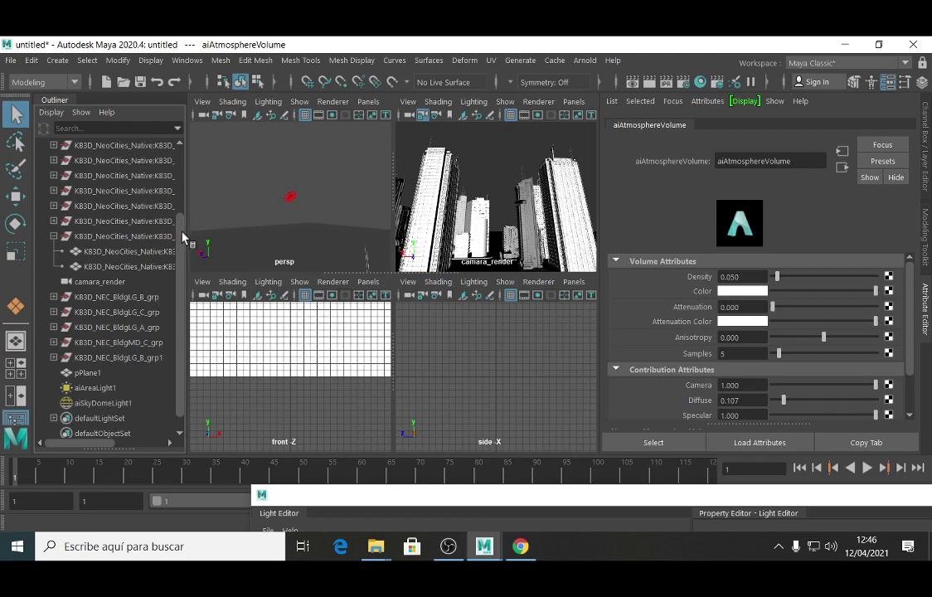
{"action": "scroll", "coordinate": [153, 151], "scroll_direction": "up", "scroll_amount": 2}
{"action": "left_click_drag", "start_coordinate": [95, 207], "coordinate": [186, 352]}
{"action": "left_click", "coordinate": [100, 389], "text": "ctrl"}
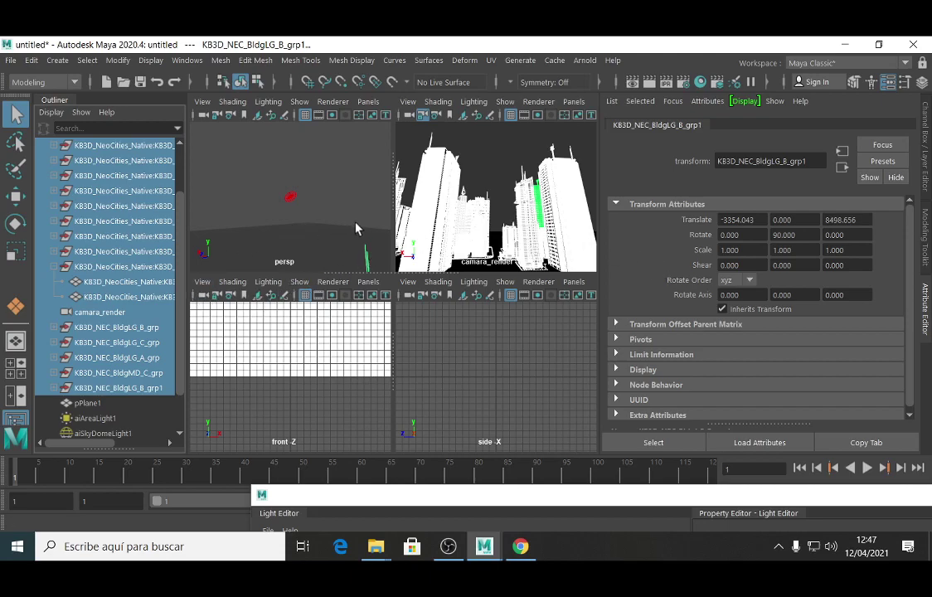
- Show the top orthographic view at full size and frame the whole scene to examine the building layout
{"action": "left_click", "coordinate": [367, 101]}
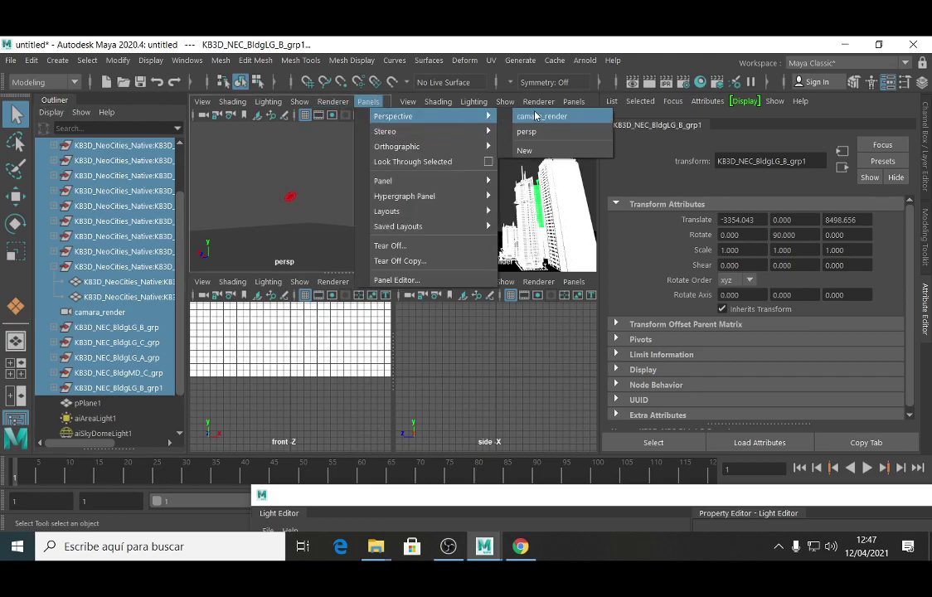
{"action": "mouse_move", "coordinate": [457, 146]}
{"action": "left_click", "coordinate": [525, 177]}
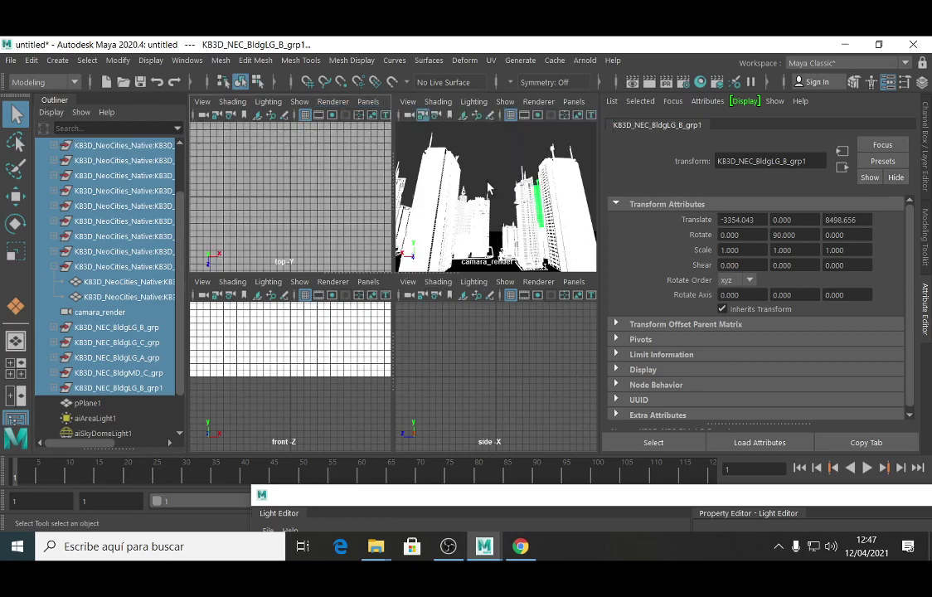
{"action": "key", "text": "space"}
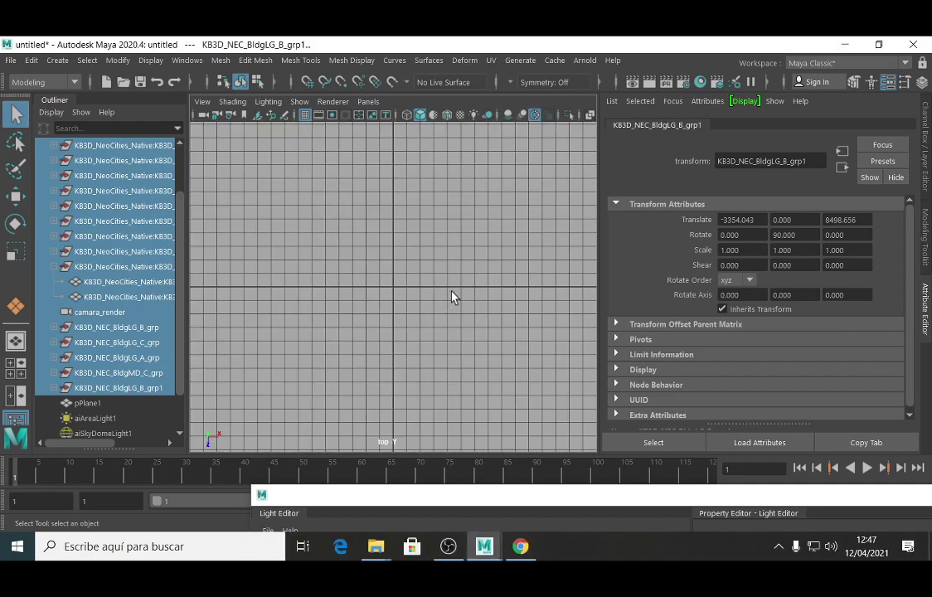
{"action": "key", "text": "a"}
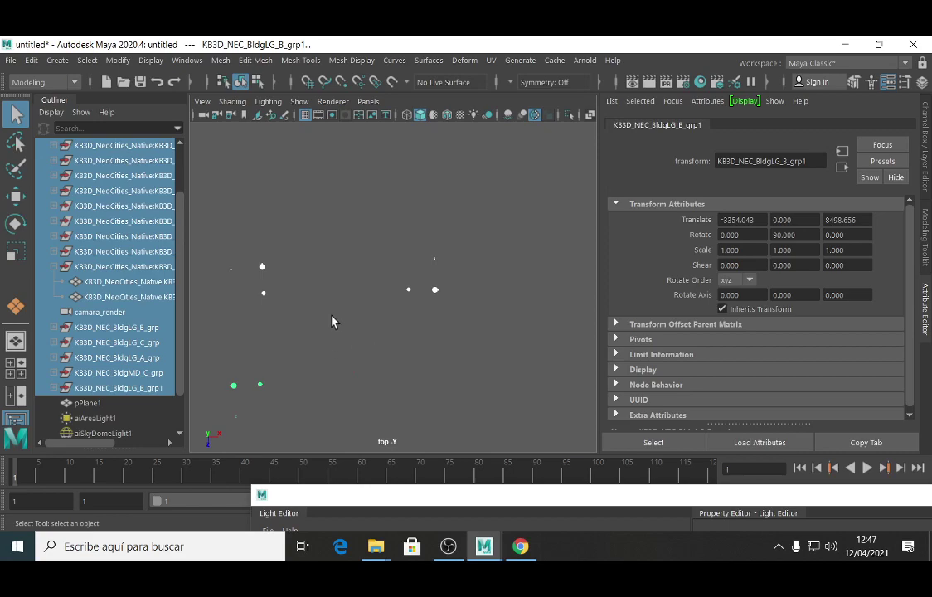
{"action": "scroll", "coordinate": [336, 322], "scroll_direction": "up", "scroll_amount": 2}
{"action": "scroll", "coordinate": [334, 328], "scroll_direction": "down", "scroll_amount": 4}
{"action": "scroll", "coordinate": [360, 335], "scroll_direction": "up", "scroll_amount": 3}
- Return to the persp camera view and group the selected city buildings
{"action": "left_click", "coordinate": [367, 101]}
{"action": "mouse_move", "coordinate": [426, 120]}
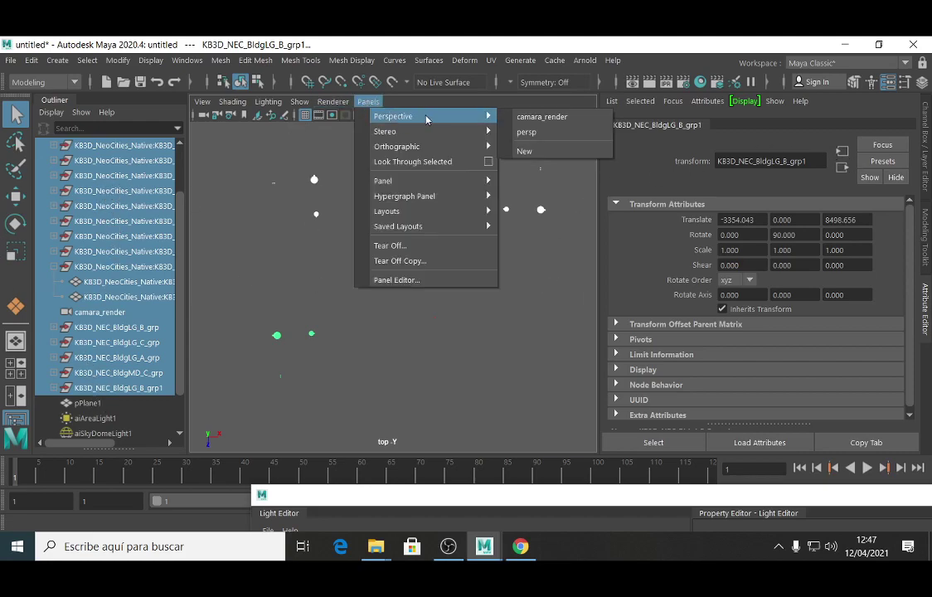
{"action": "left_click", "coordinate": [527, 132]}
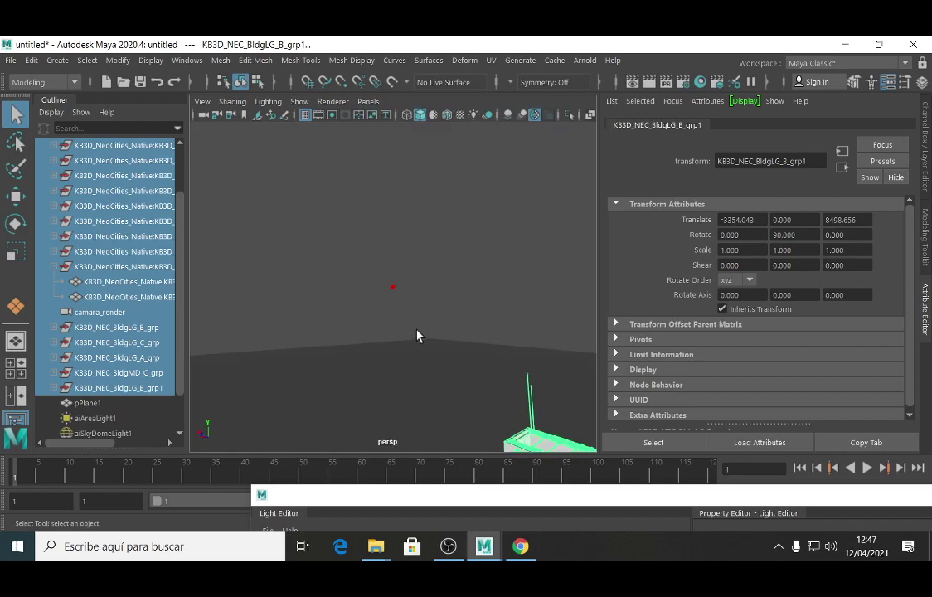
{"action": "left_click_drag", "start_coordinate": [417, 338], "coordinate": [470, 318], "text": "alt"}
{"action": "right_click_drag", "start_coordinate": [470, 319], "coordinate": [381, 314], "text": "alt"}
{"action": "left_click_drag", "start_coordinate": [381, 314], "coordinate": [422, 348], "text": "alt"}
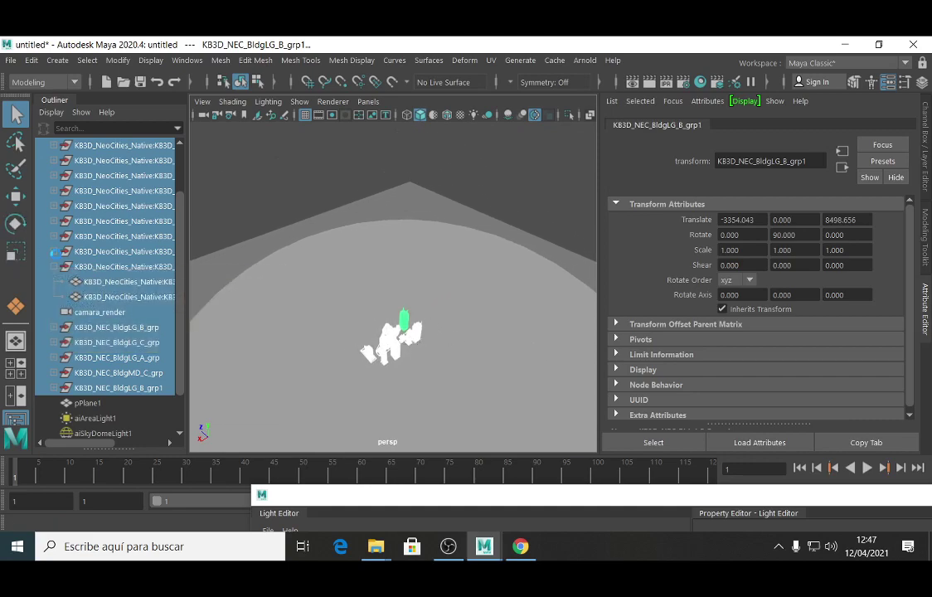
{"action": "left_click", "coordinate": [259, 319]}
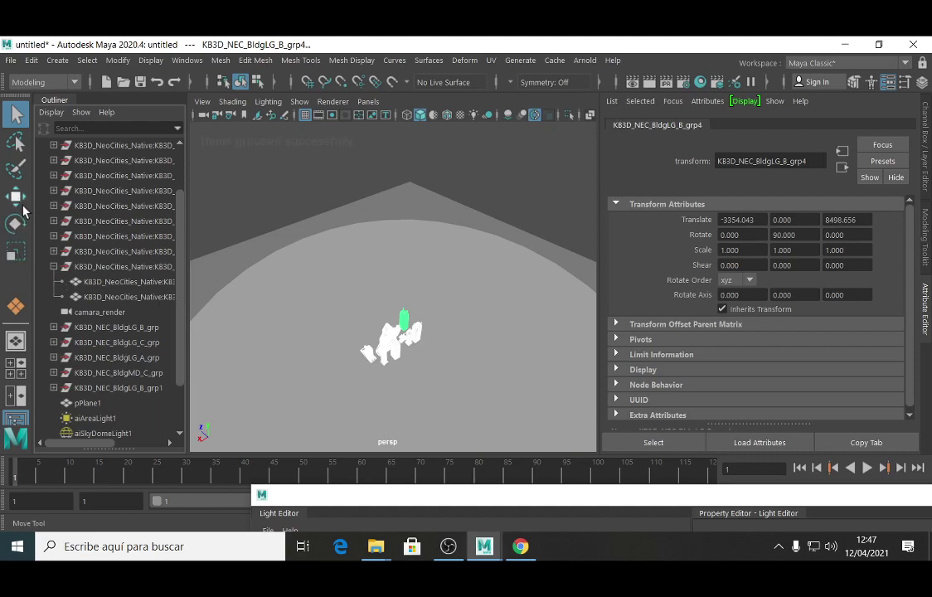
{"action": "key", "text": "ctrl+g"}
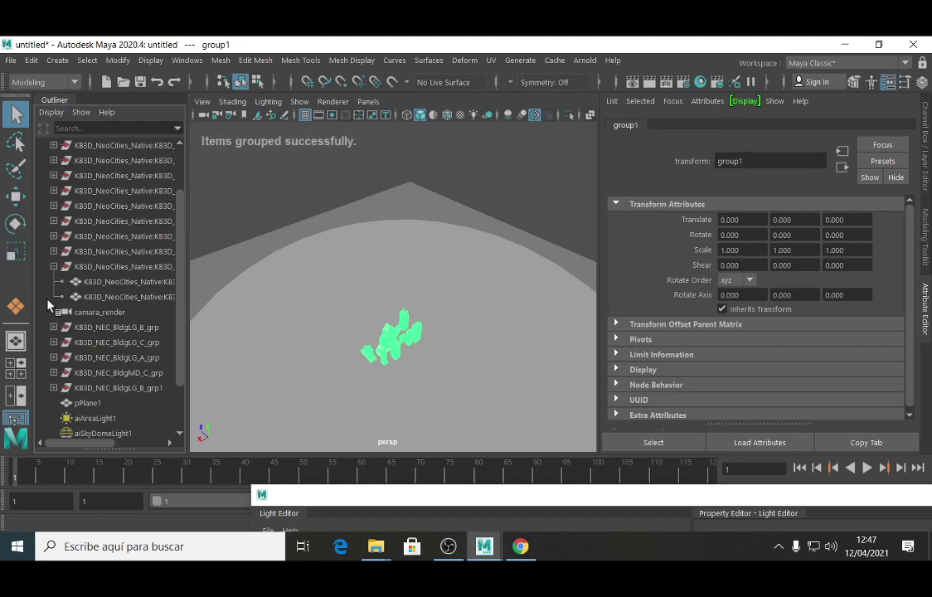
- Move the building group group1 along the ground to X -15771.3 and Z 35833.761, behind the existing city
{"action": "left_click", "coordinate": [15, 197]}
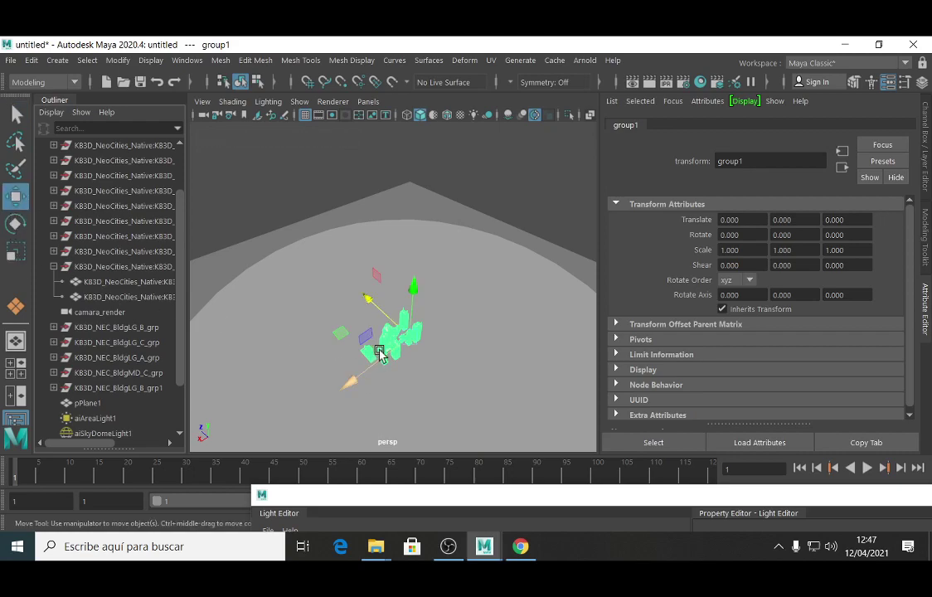
{"action": "scroll", "coordinate": [381, 354], "scroll_direction": "up", "scroll_amount": 4}
{"action": "left_click_drag", "start_coordinate": [445, 366], "coordinate": [400, 341], "text": "alt"}
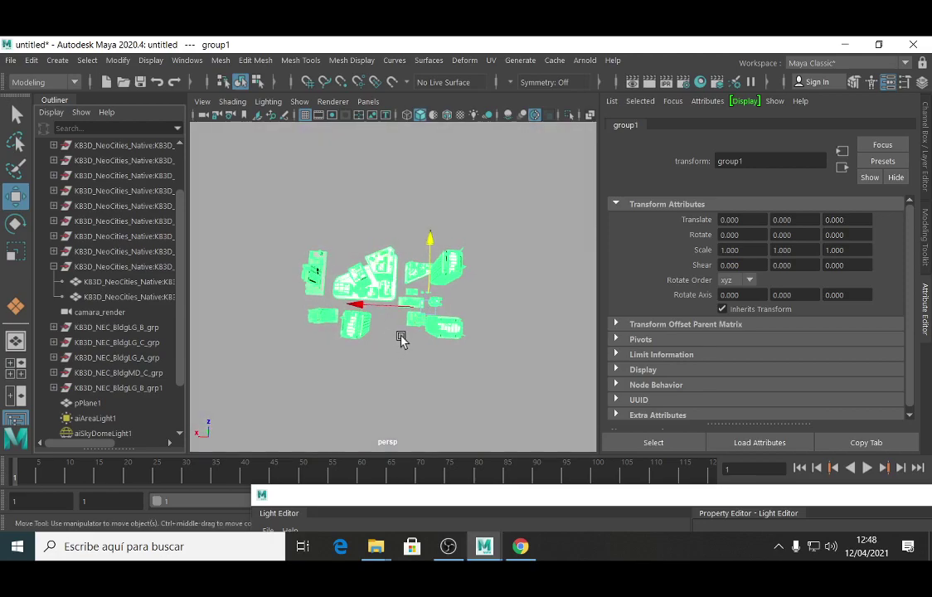
{"action": "key", "text": "space"}
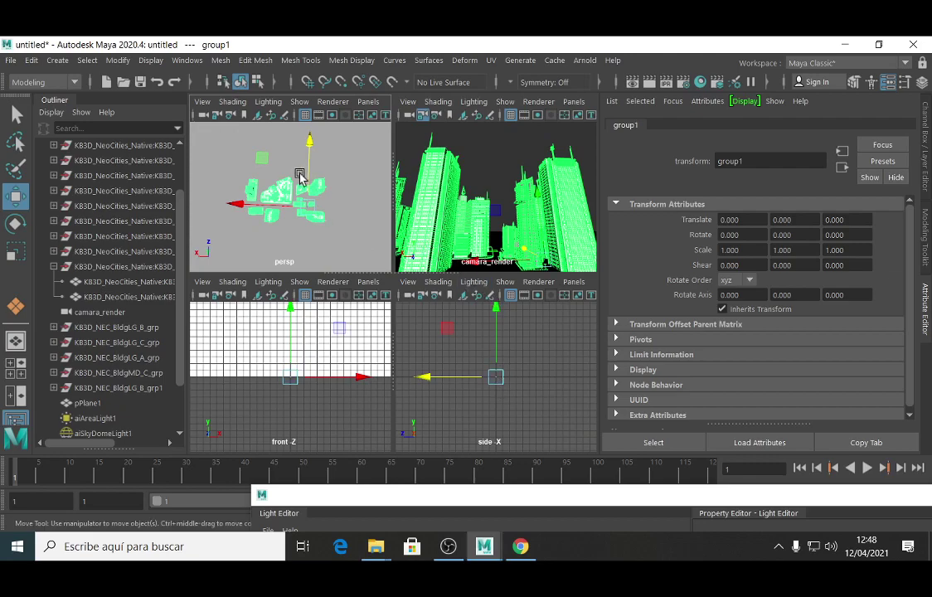
{"action": "left_click_drag", "start_coordinate": [240, 204], "coordinate": [225, 180]}
{"action": "left_click_drag", "start_coordinate": [314, 161], "coordinate": [302, 104]}
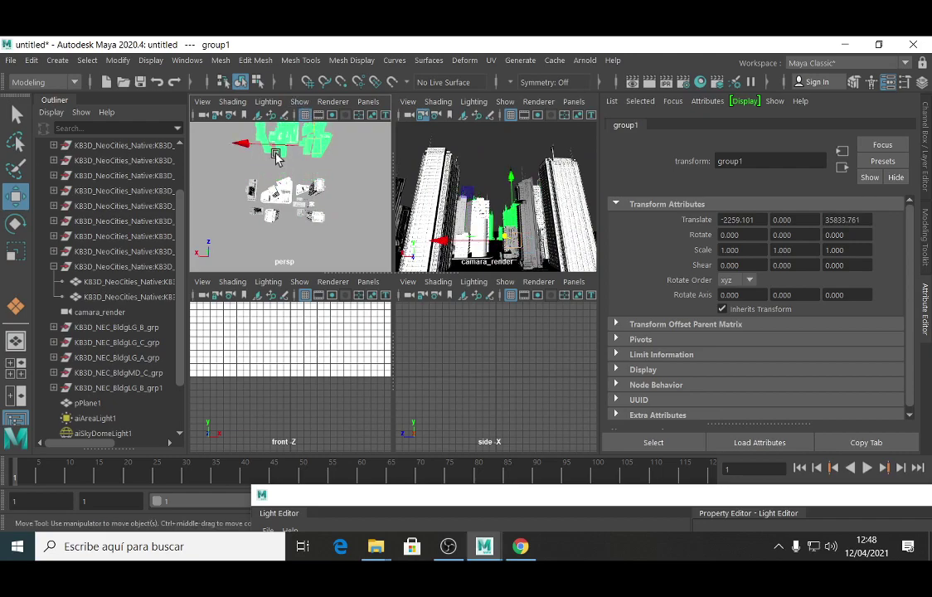
{"action": "mouse_move", "coordinate": [256, 141]}
{"action": "left_mouse_down"}
{"action": "mouse_move", "coordinate": [224, 142]}
{"action": "mouse_move", "coordinate": [209, 126]}
{"action": "mouse_move", "coordinate": [257, 146]}
{"action": "mouse_move", "coordinate": [224, 139]}
{"action": "mouse_move", "coordinate": [262, 137]}
{"action": "mouse_move", "coordinate": [238, 149]}
{"action": "mouse_move", "coordinate": [210, 146]}
{"action": "mouse_move", "coordinate": [264, 141]}
{"action": "left_mouse_up"}
- Show the camara_render view at full size and render it with Arnold
{"action": "key", "text": "space"}
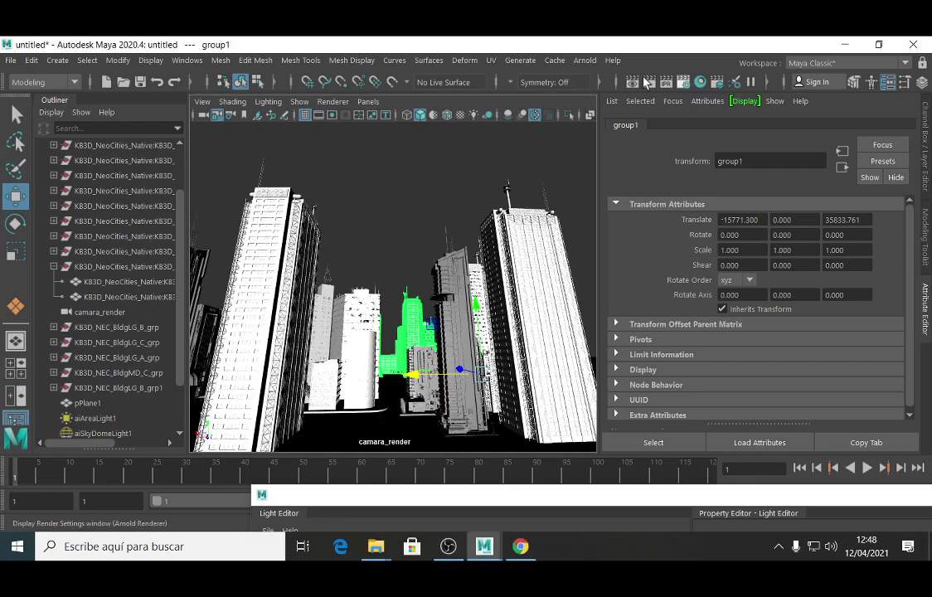
{"action": "left_click", "coordinate": [585, 60]}
{"action": "left_click", "coordinate": [613, 88]}
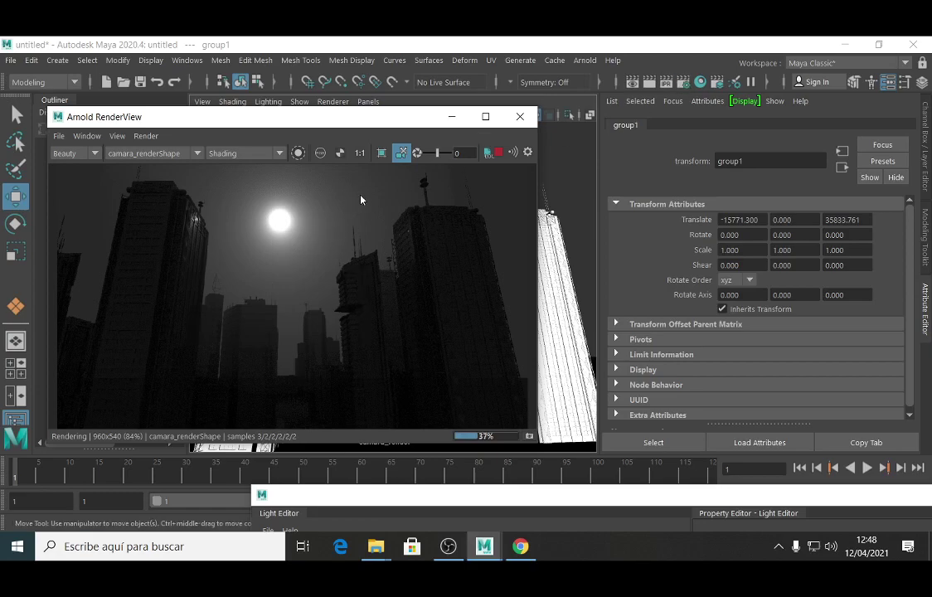
- Select aiSkyDomeLight1 and set its portal mode to off
{"action": "left_click", "coordinate": [555, 155]}
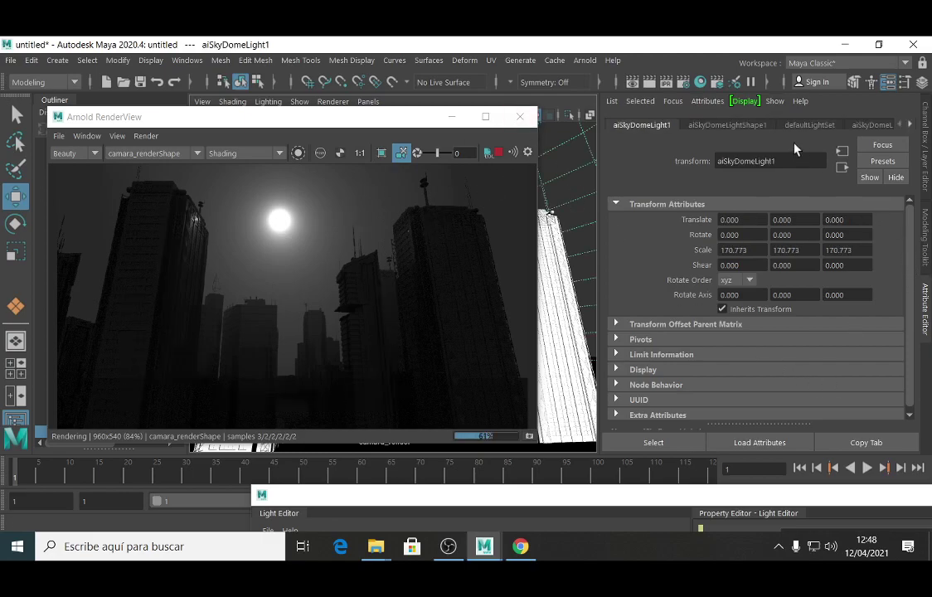
{"action": "left_click", "coordinate": [727, 124]}
{"action": "left_click_drag", "start_coordinate": [908, 277], "coordinate": [914, 308]}
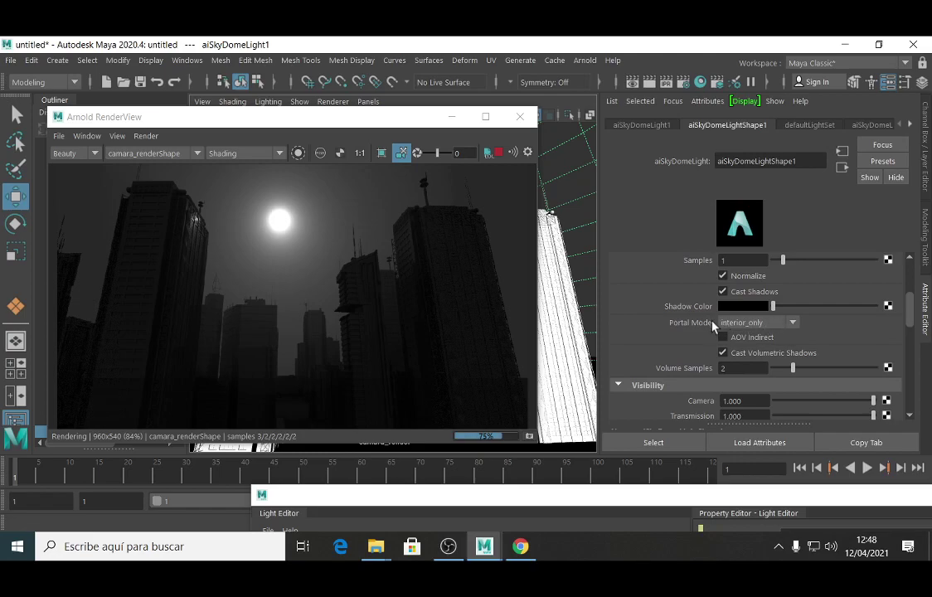
{"action": "left_click", "coordinate": [794, 323]}
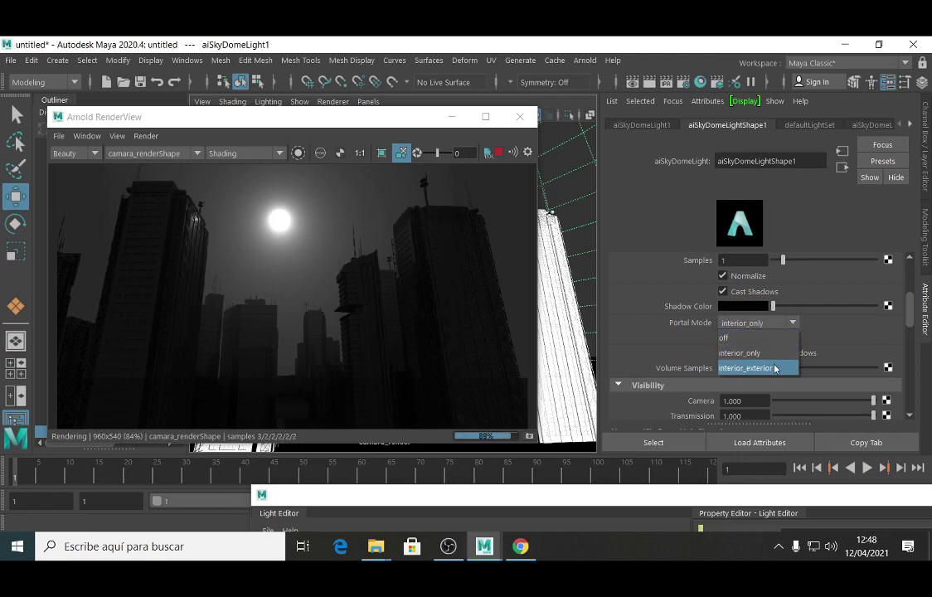
{"action": "left_click", "coordinate": [734, 339]}
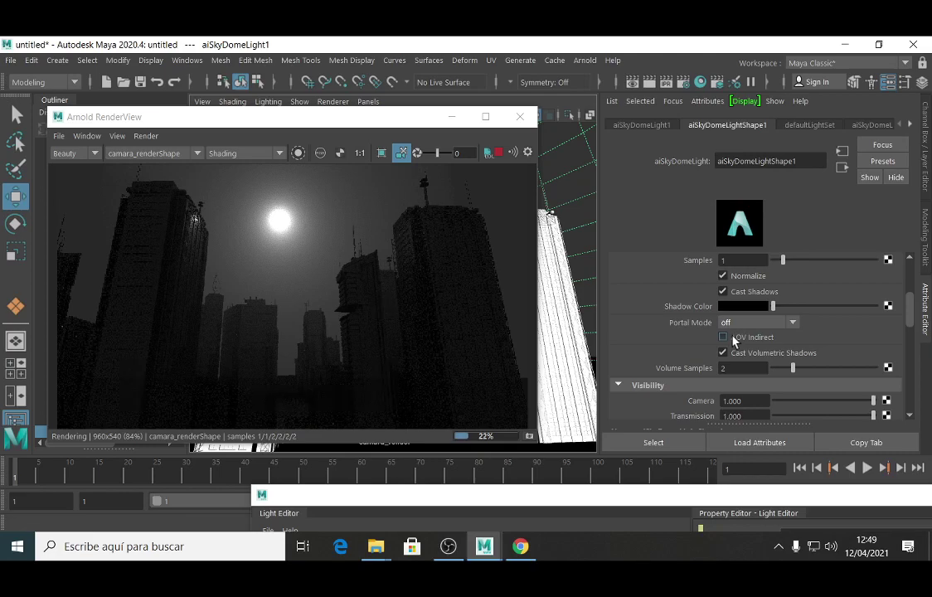
{"action": "left_click", "coordinate": [783, 323]}
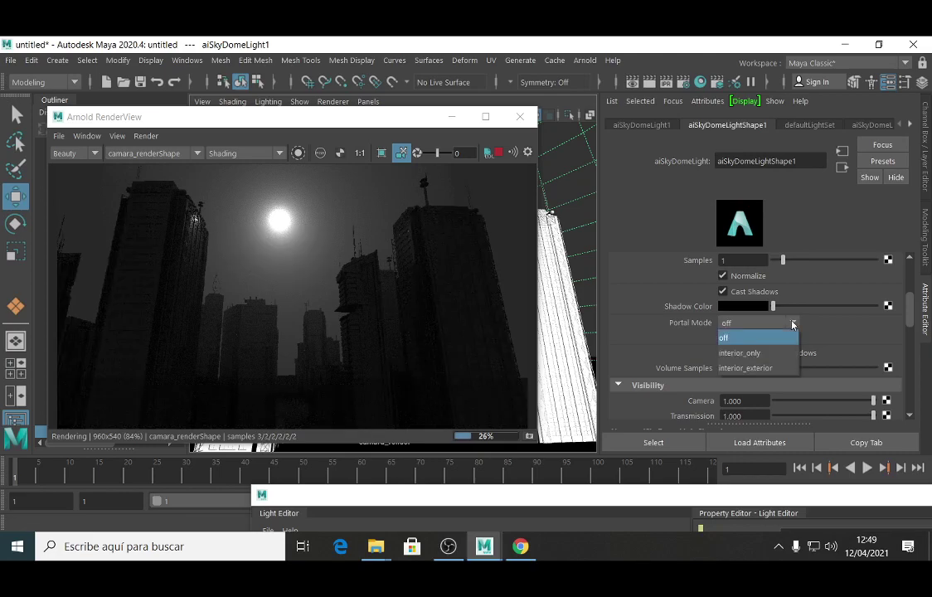
{"action": "left_click", "coordinate": [729, 339]}
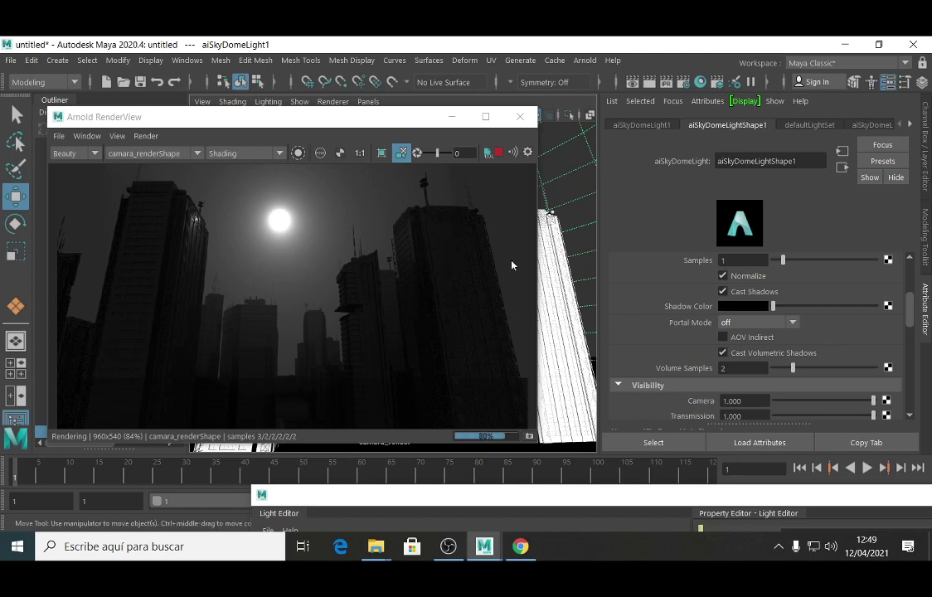
- Close the render view, hide aiSkyDomeLight1, and render the scene again without it
{"action": "left_click", "coordinate": [520, 116]}
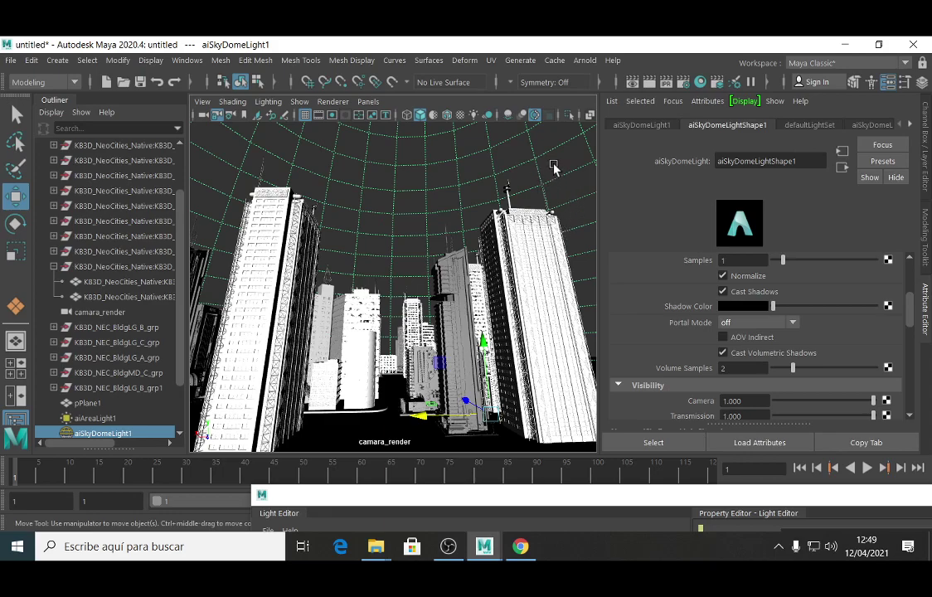
{"action": "key", "text": "ctrl+h"}
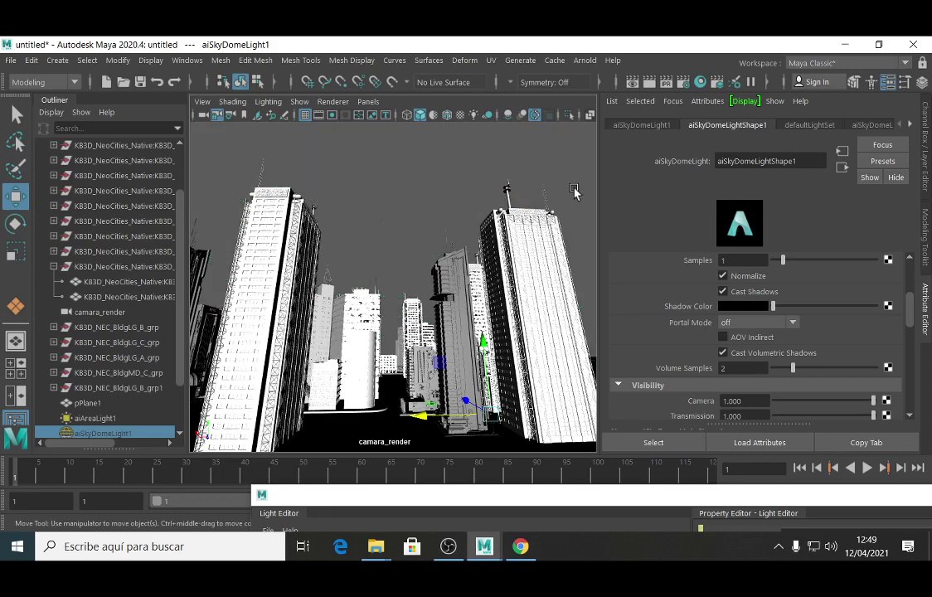
{"action": "left_click", "coordinate": [585, 59]}
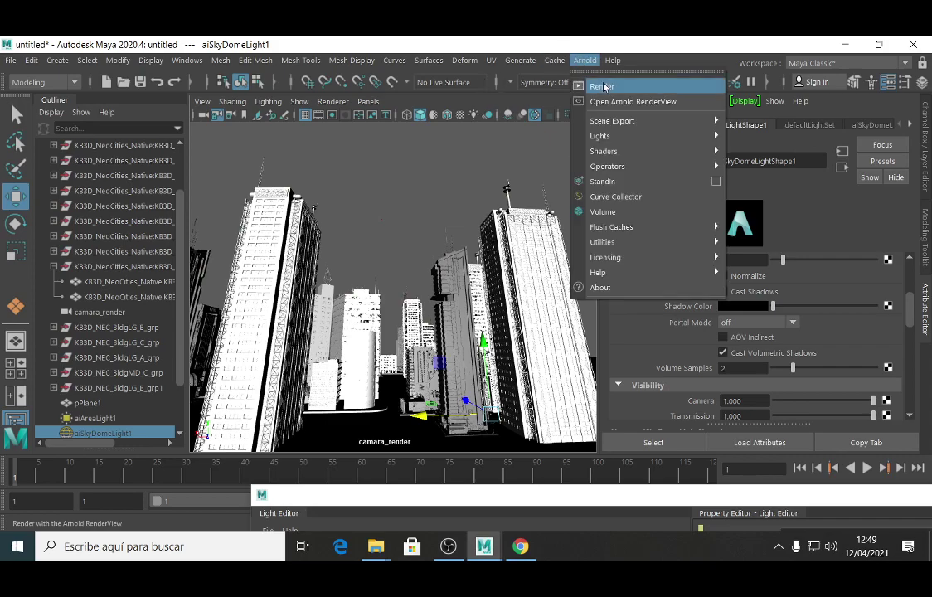
{"action": "left_click", "coordinate": [603, 88]}
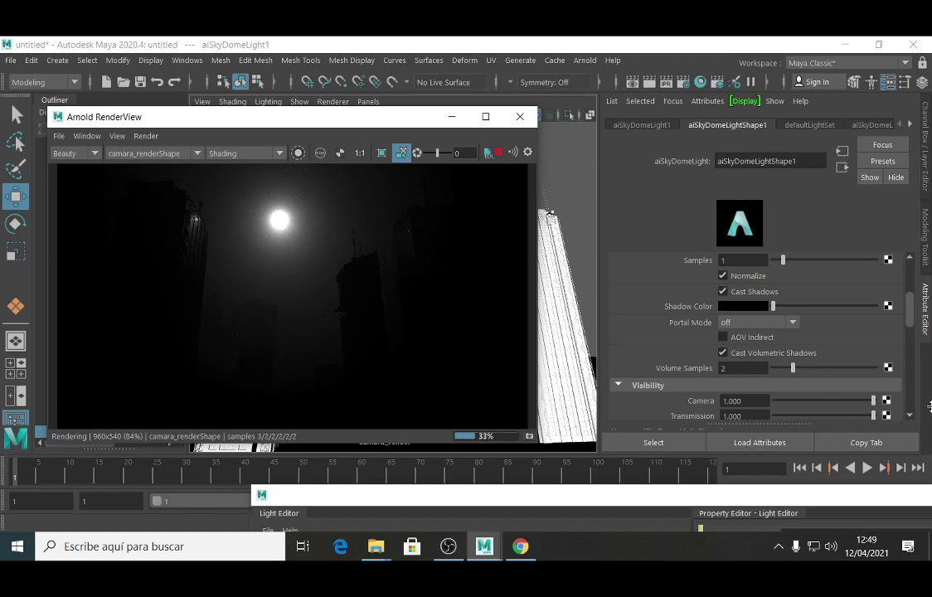
{"action": "scroll", "coordinate": [916, 318], "scroll_direction": "down", "scroll_amount": 3}
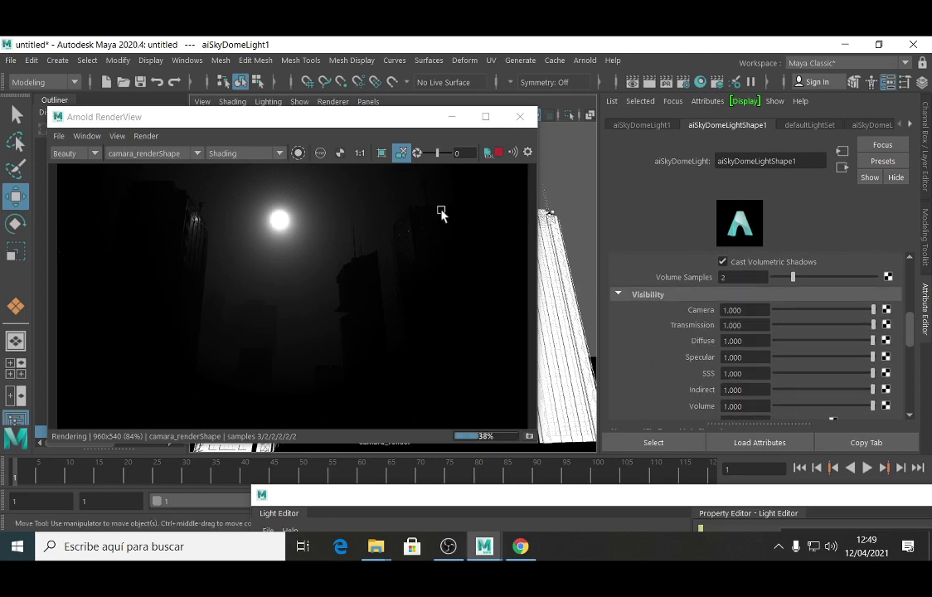
- Select aiAreaLight1 and set its volume visibility contribution to 0.647
{"action": "left_click_drag", "start_coordinate": [304, 117], "coordinate": [496, 318]}
{"action": "left_click_drag", "start_coordinate": [339, 204], "coordinate": [394, 238]}
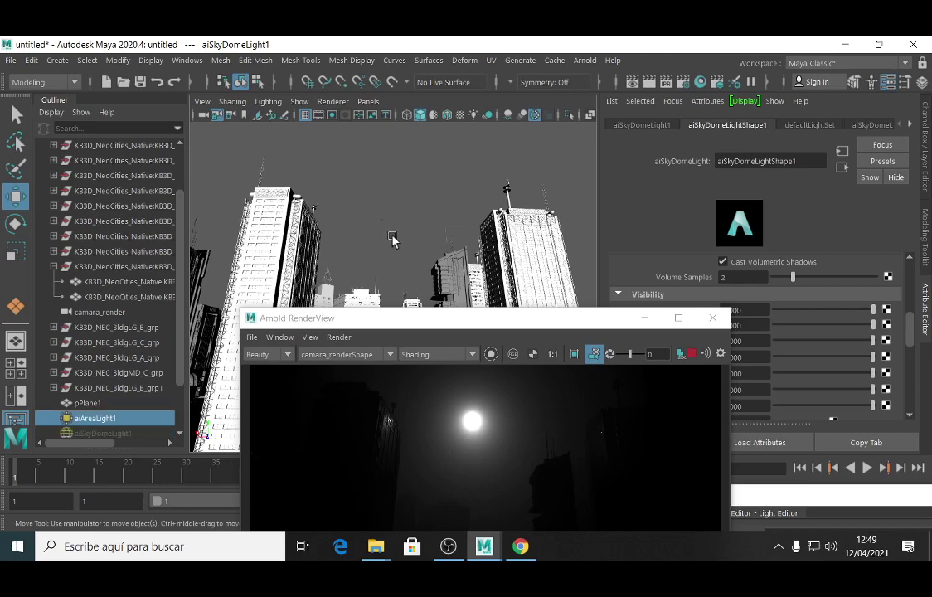
{"action": "left_click_drag", "start_coordinate": [431, 316], "coordinate": [272, 131]}
{"action": "left_click_drag", "start_coordinate": [910, 296], "coordinate": [919, 348]}
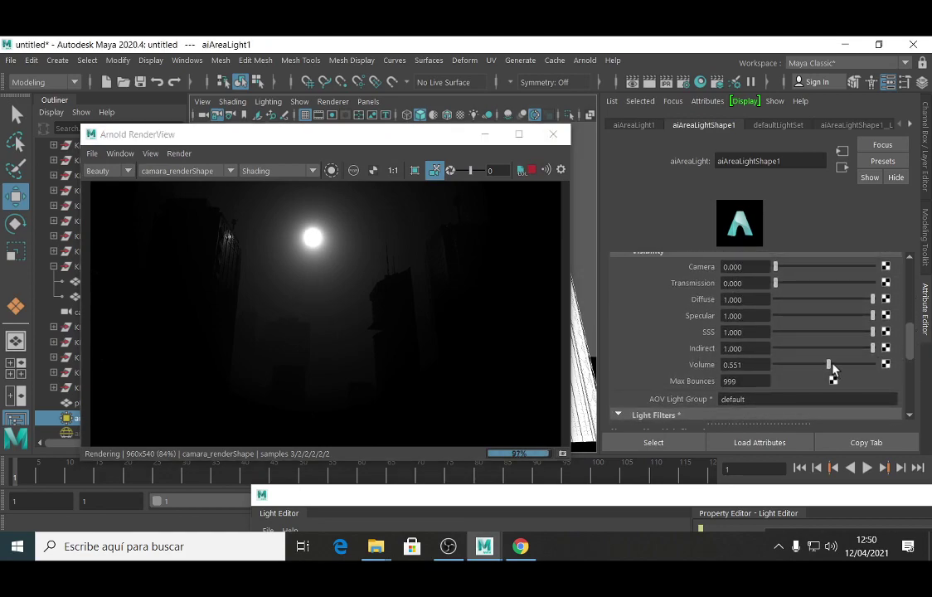
{"action": "mouse_move", "coordinate": [833, 366]}
{"action": "left_mouse_down"}
{"action": "mouse_move", "coordinate": [855, 365]}
{"action": "mouse_move", "coordinate": [838, 366]}
{"action": "left_mouse_up"}
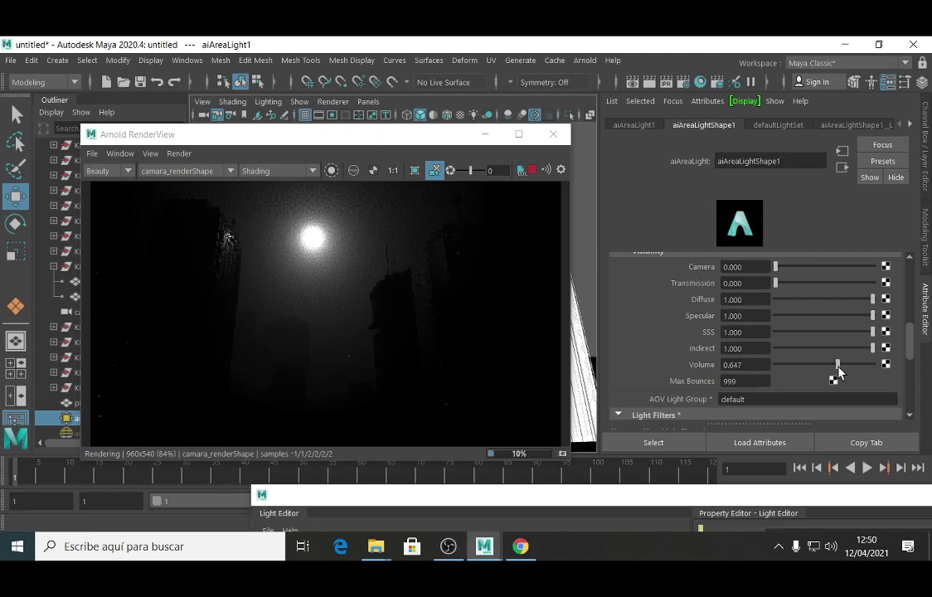
- Try a gamma of 1.23 in the render view's display settings, reset it to 1, and close the render view
{"action": "left_click", "coordinate": [561, 169]}
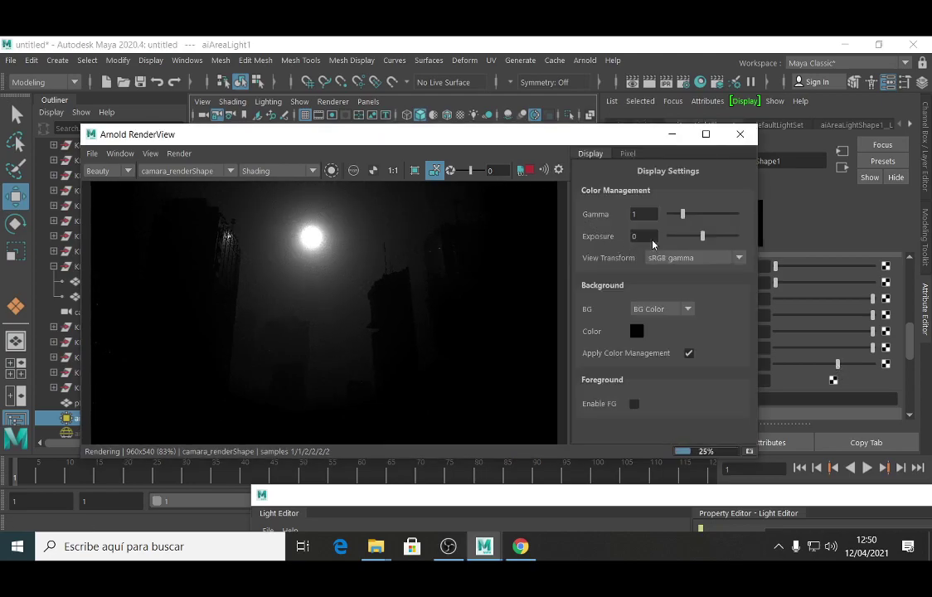
{"action": "left_click", "coordinate": [696, 215]}
{"action": "left_click_drag", "start_coordinate": [696, 215], "coordinate": [686, 215]}
{"action": "left_click", "coordinate": [645, 214]}
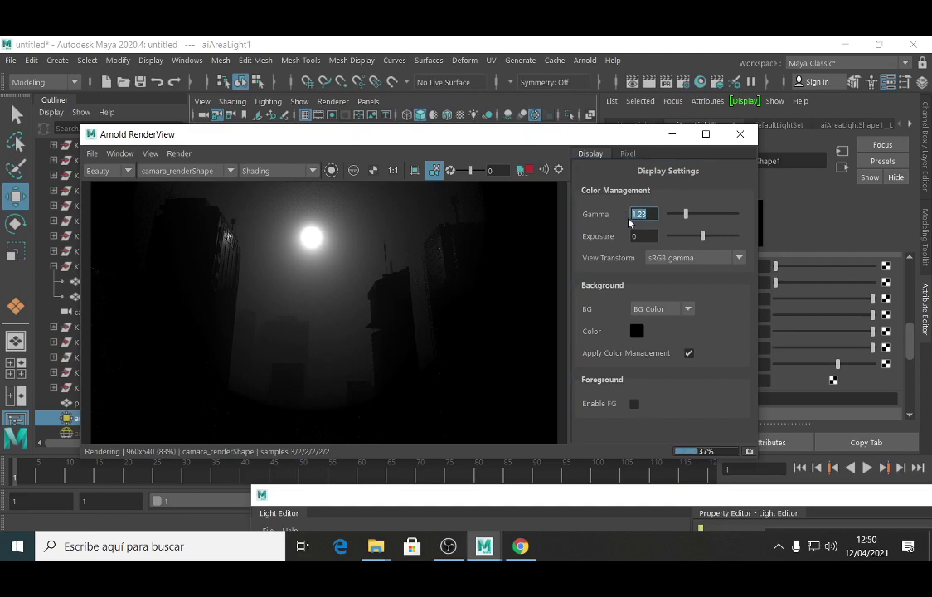
{"action": "type", "text": "1"}
{"action": "key", "text": "Return"}
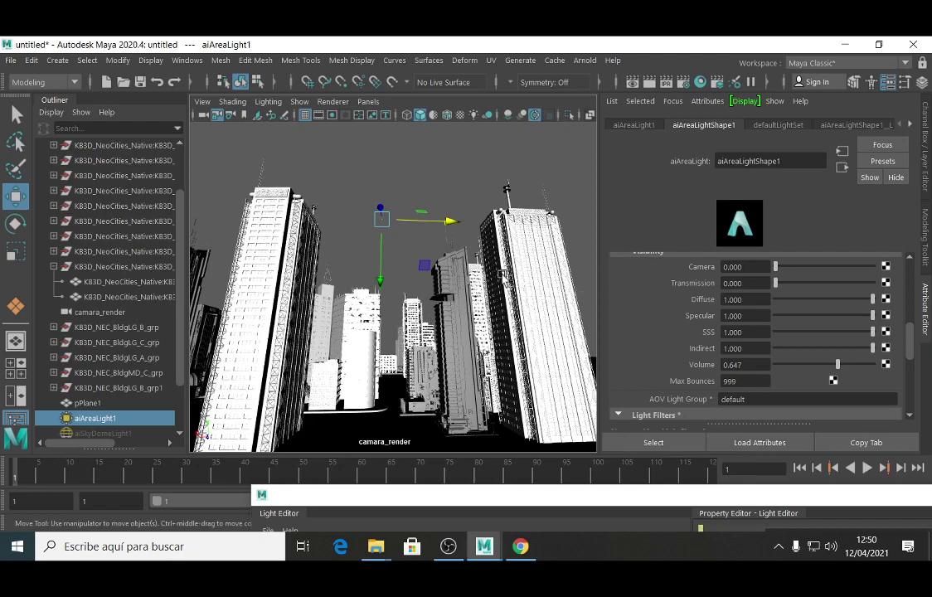
- Unhide aiSkyDomeLight1, render the scene again, and close the render view's display settings
{"action": "left_click", "coordinate": [98, 434]}
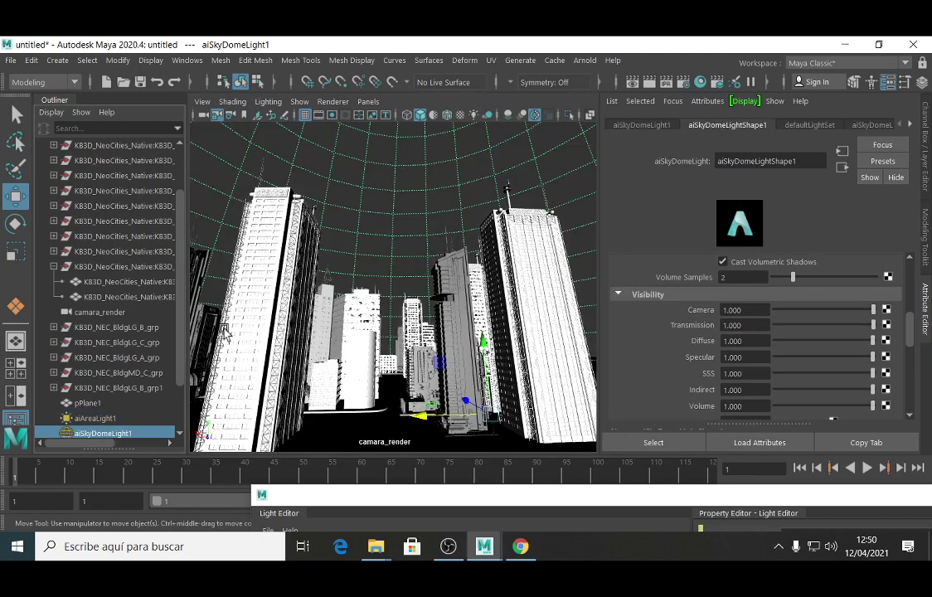
{"action": "left_click", "coordinate": [587, 63]}
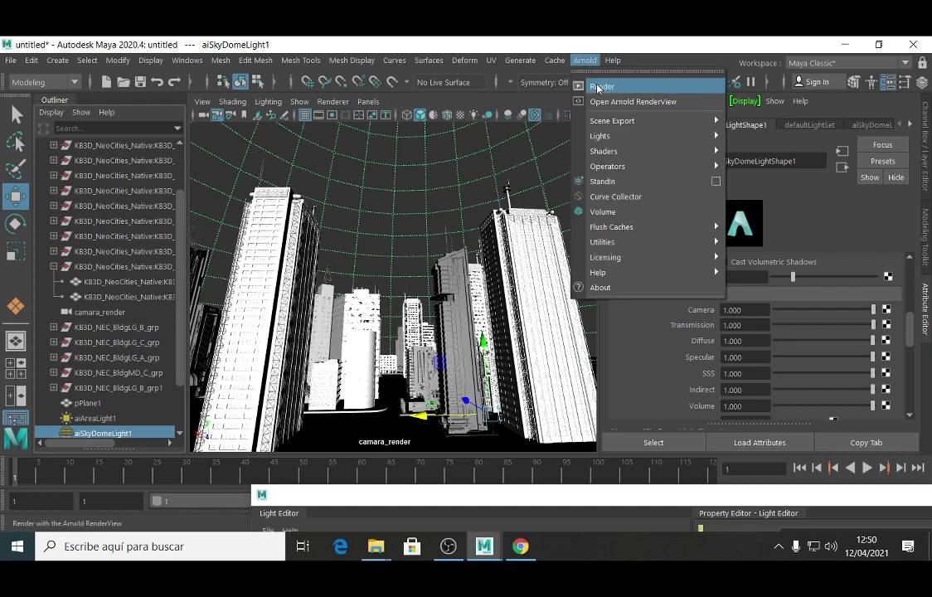
{"action": "left_click", "coordinate": [598, 87]}
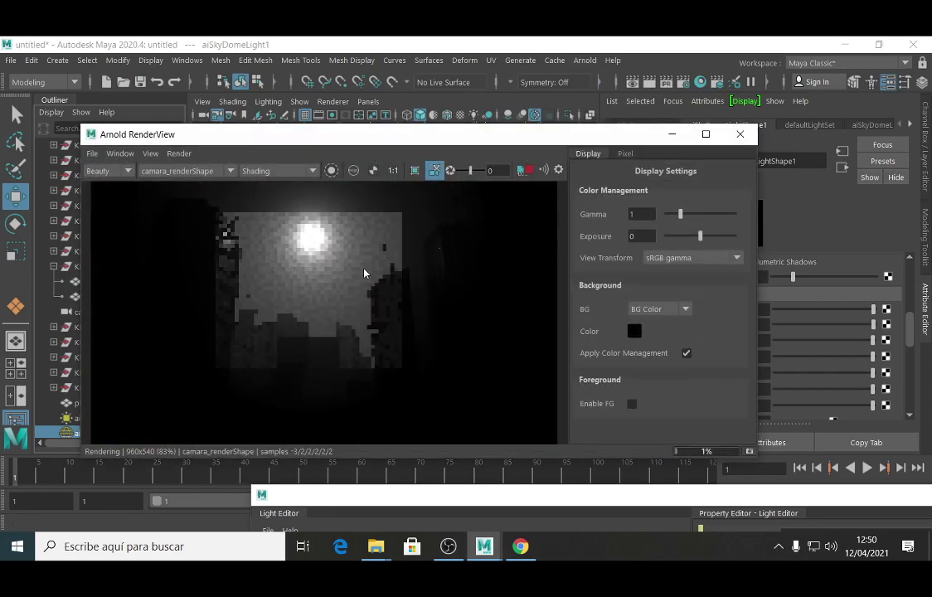
{"action": "left_click", "coordinate": [559, 170]}
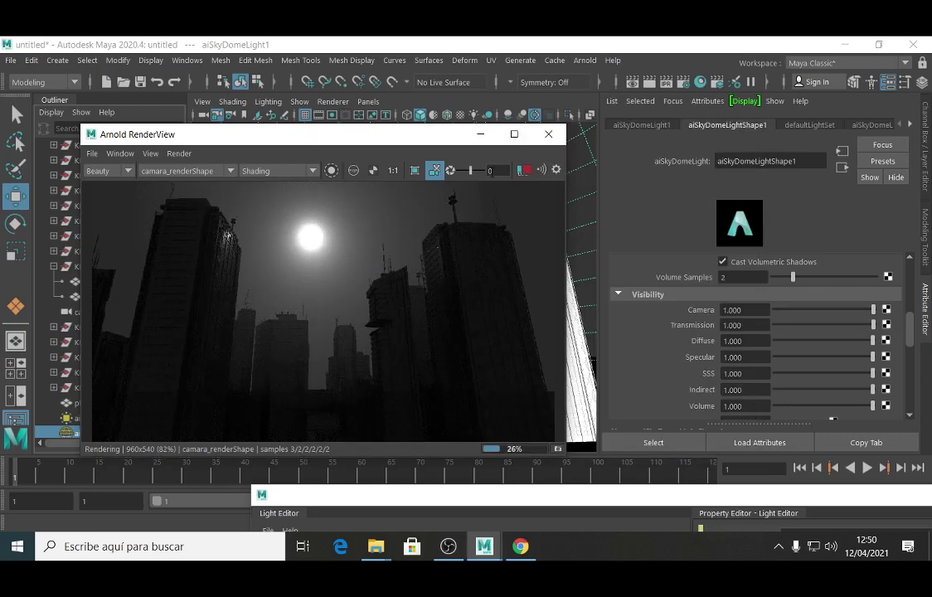
- Enable color temperature on aiAreaLight1 and set it to 2957 for a warm orange light
{"action": "left_click_drag", "start_coordinate": [375, 134], "coordinate": [375, 155]}
{"action": "left_click_drag", "start_coordinate": [281, 160], "coordinate": [226, 124]}
{"action": "left_click", "coordinate": [94, 418]}
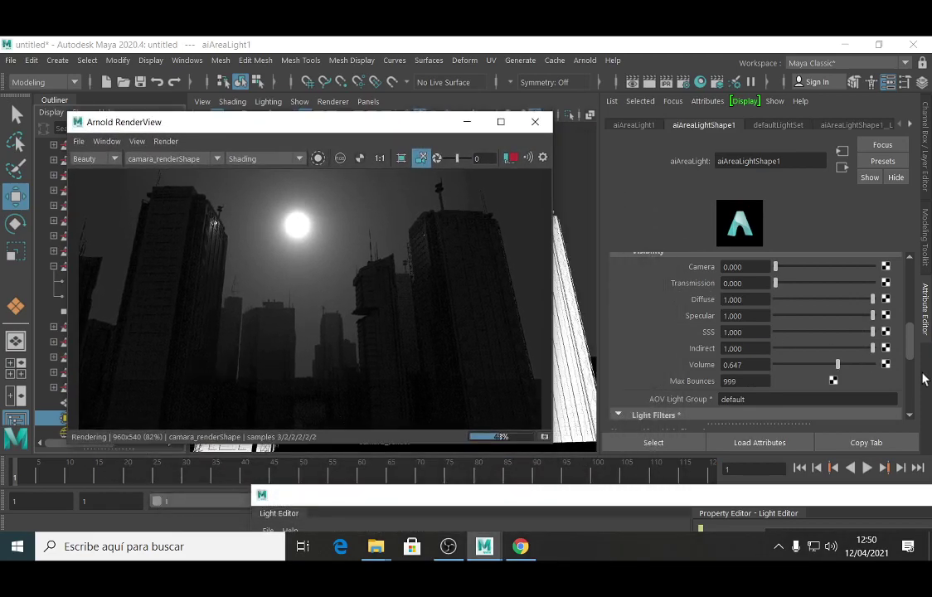
{"action": "left_click_drag", "start_coordinate": [910, 340], "coordinate": [910, 290]}
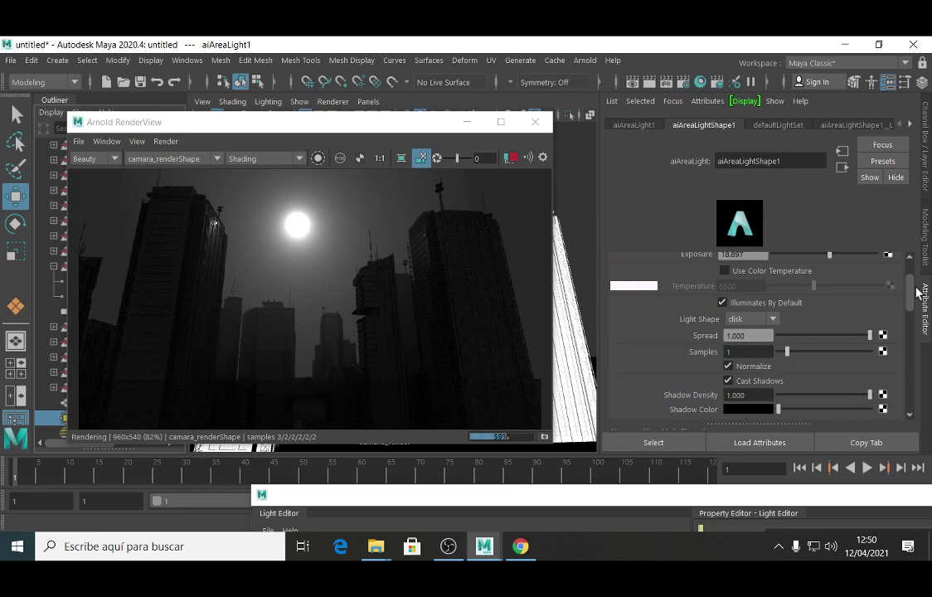
{"action": "left_click", "coordinate": [724, 271]}
{"action": "left_click_drag", "start_coordinate": [780, 286], "coordinate": [784, 286]}
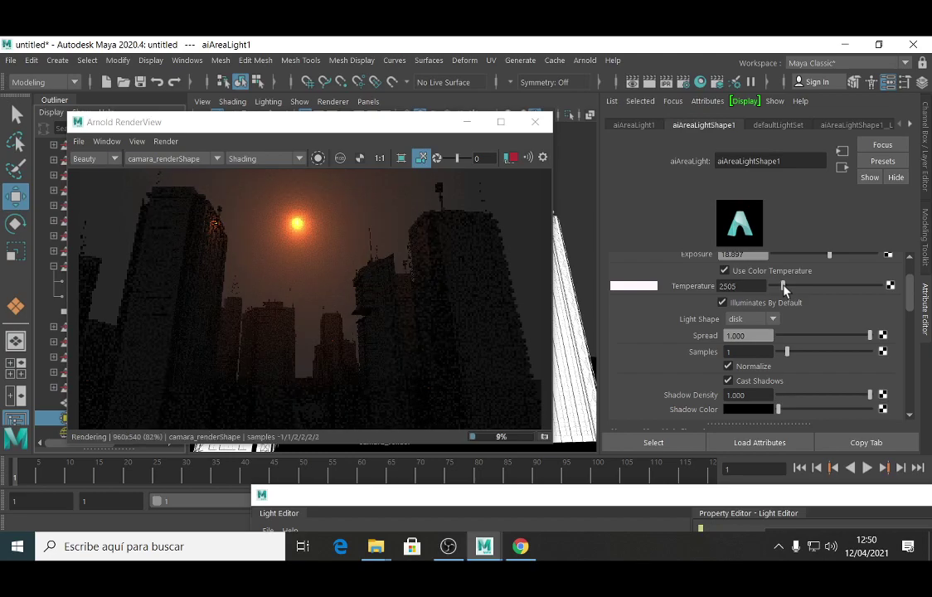
{"action": "mouse_move", "coordinate": [784, 287]}
{"action": "left_mouse_down"}
{"action": "mouse_move", "coordinate": [797, 287]}
{"action": "mouse_move", "coordinate": [788, 287]}
{"action": "left_mouse_up"}
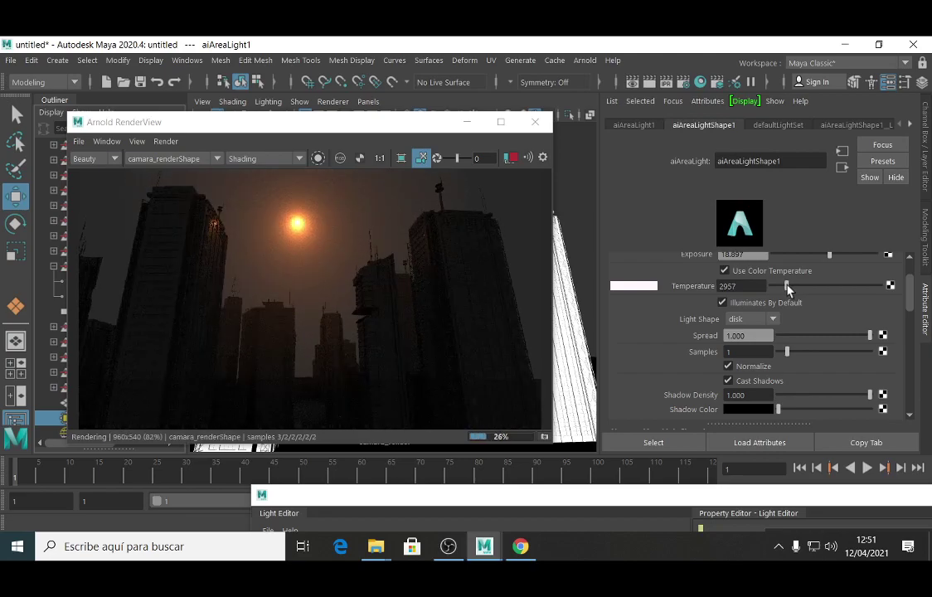
{"action": "left_click_drag", "start_coordinate": [788, 287], "coordinate": [788, 287]}
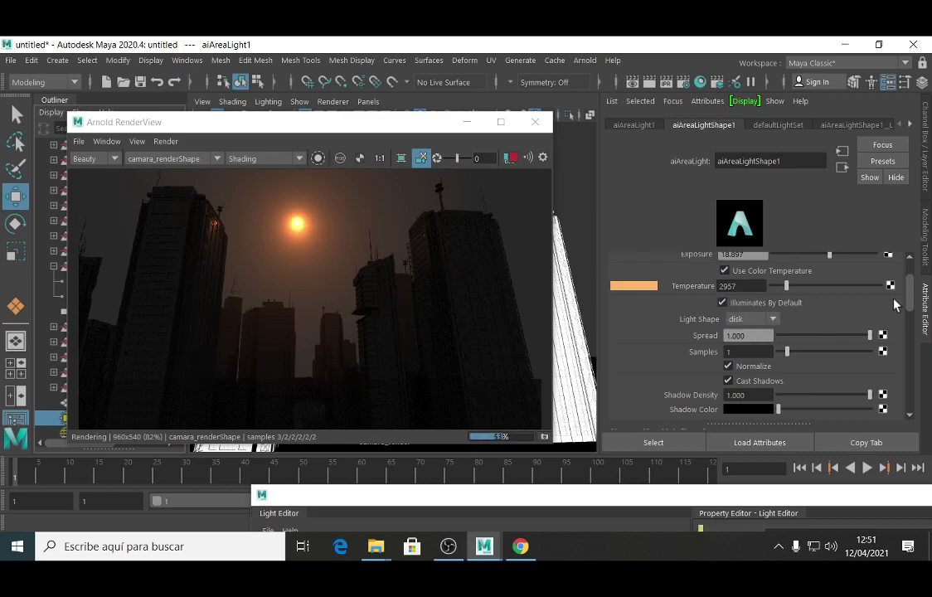
- Raise aiAreaLight1's volume visibility contribution to 0.790
{"action": "left_click_drag", "start_coordinate": [910, 302], "coordinate": [913, 338]}
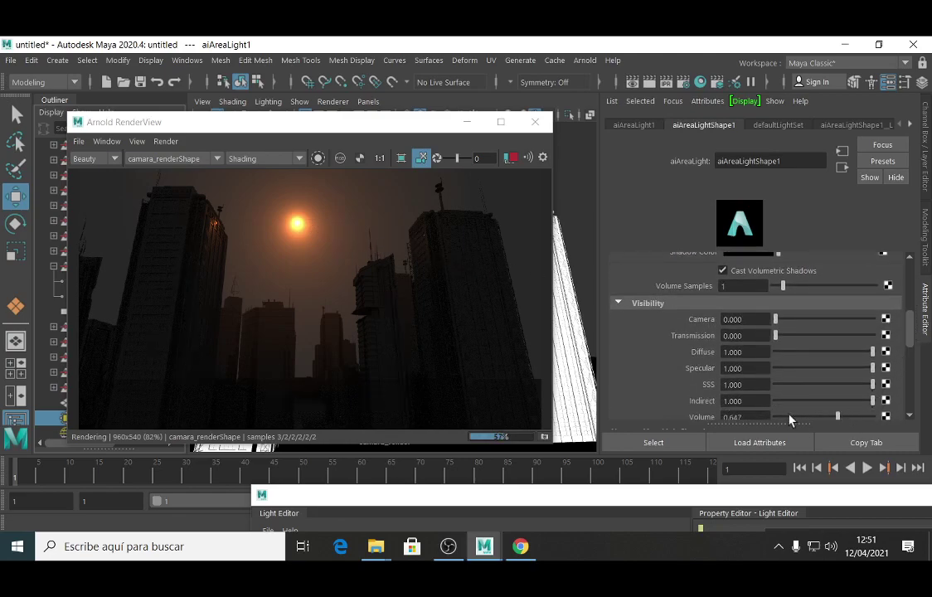
{"action": "mouse_move", "coordinate": [838, 416]}
{"action": "left_mouse_down"}
{"action": "mouse_move", "coordinate": [811, 419]}
{"action": "mouse_move", "coordinate": [852, 419]}
{"action": "left_mouse_up"}
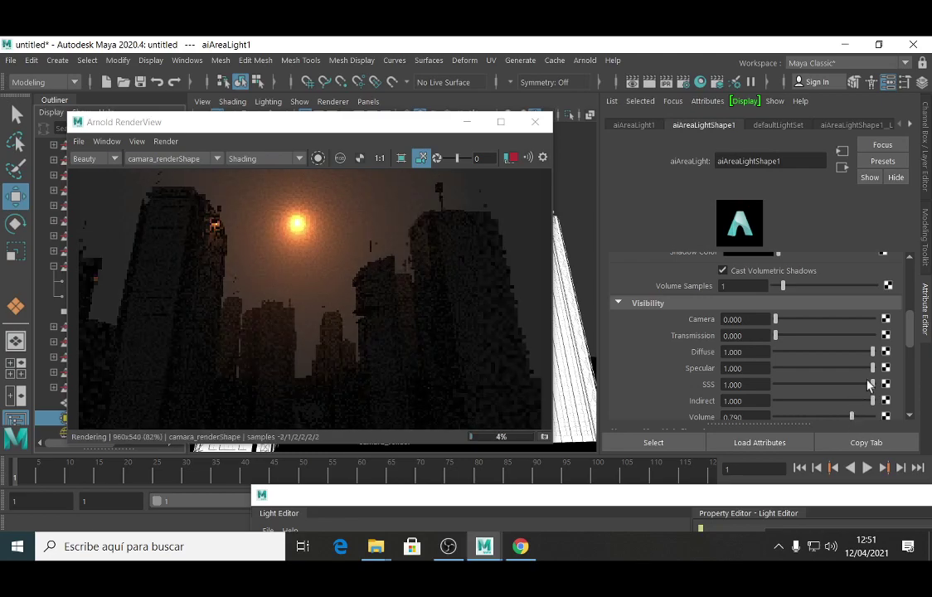
{"action": "left_click_drag", "start_coordinate": [913, 328], "coordinate": [916, 311]}
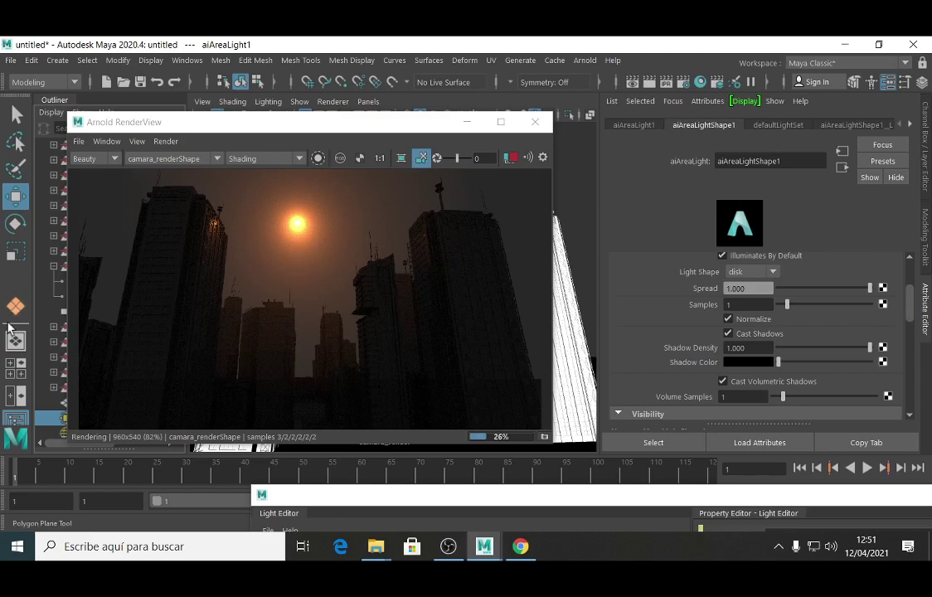
- Select aiSkyDomeLight1, try a lower volume contribution in its visibility settings, and undo that change
{"action": "left_click_drag", "start_coordinate": [196, 127], "coordinate": [249, 116]}
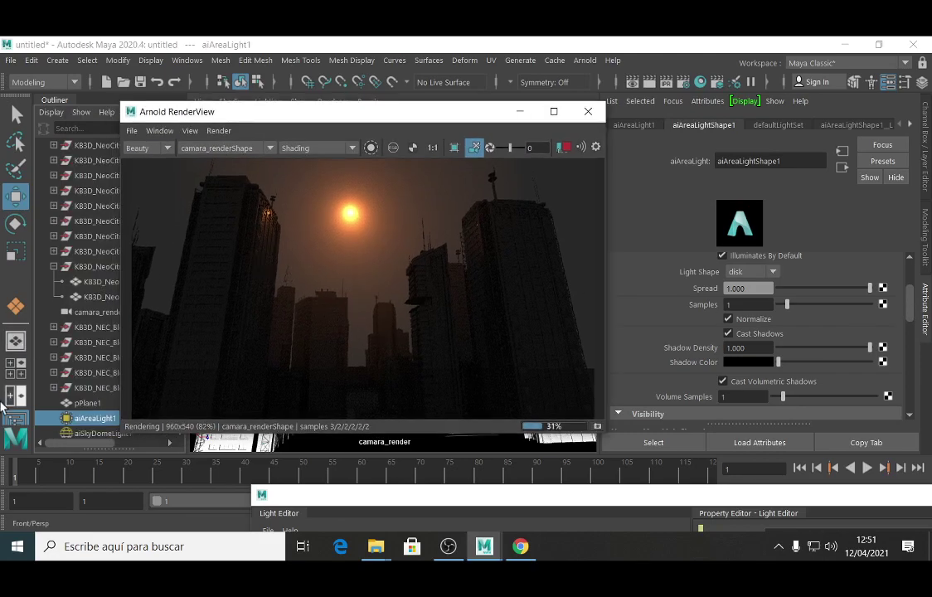
{"action": "left_click", "coordinate": [83, 434]}
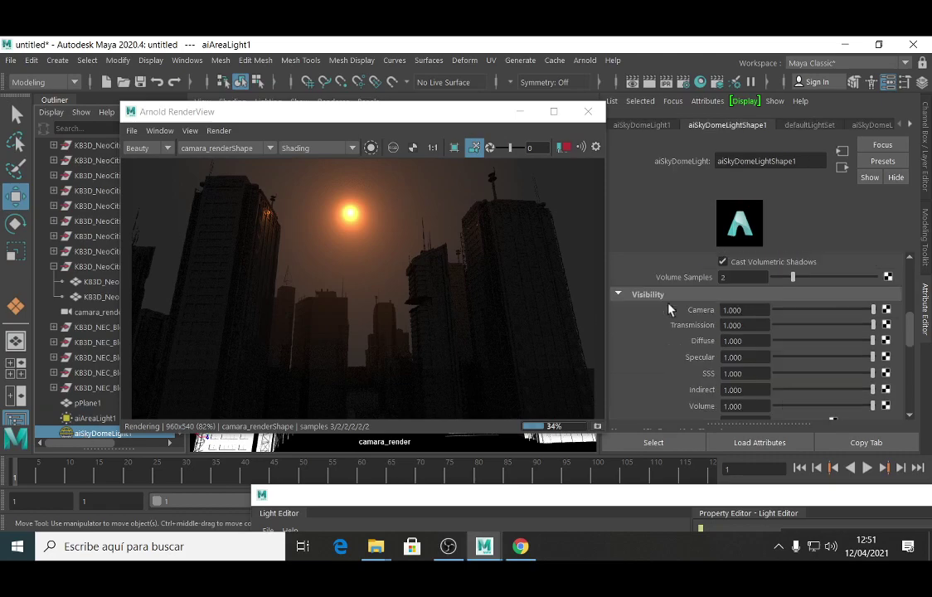
{"action": "left_click_drag", "start_coordinate": [861, 406], "coordinate": [800, 412]}
{"action": "key", "text": "ctrl+z"}
- Lighten aiSkyDomeLight1's color to a medium gray to brighten the hazy sky in the render
{"action": "scroll", "coordinate": [808, 300], "scroll_direction": "up", "scroll_amount": 4}
{"action": "scroll", "coordinate": [892, 290], "scroll_direction": "up", "scroll_amount": 2}
{"action": "left_click", "coordinate": [810, 276]}
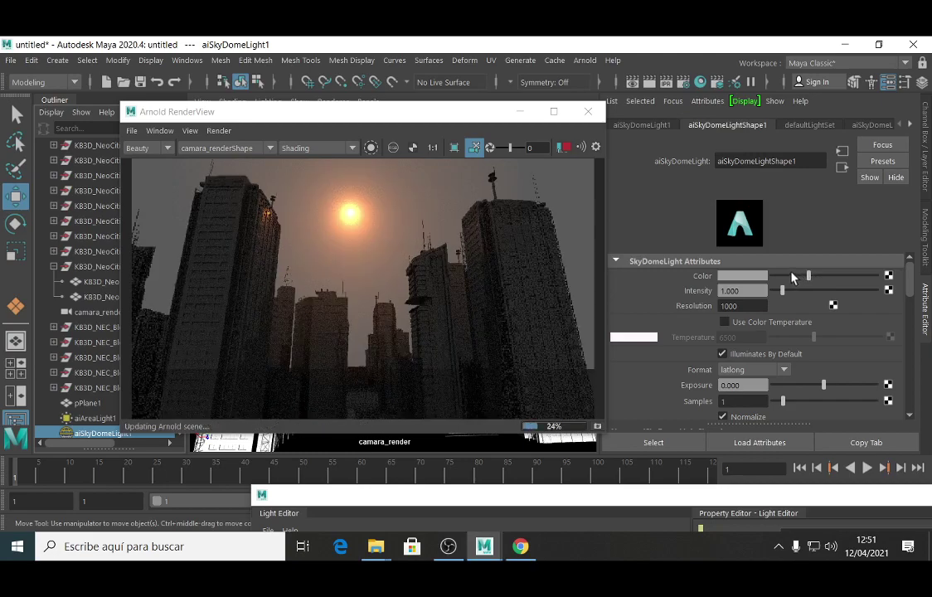
{"action": "left_click", "coordinate": [794, 277]}
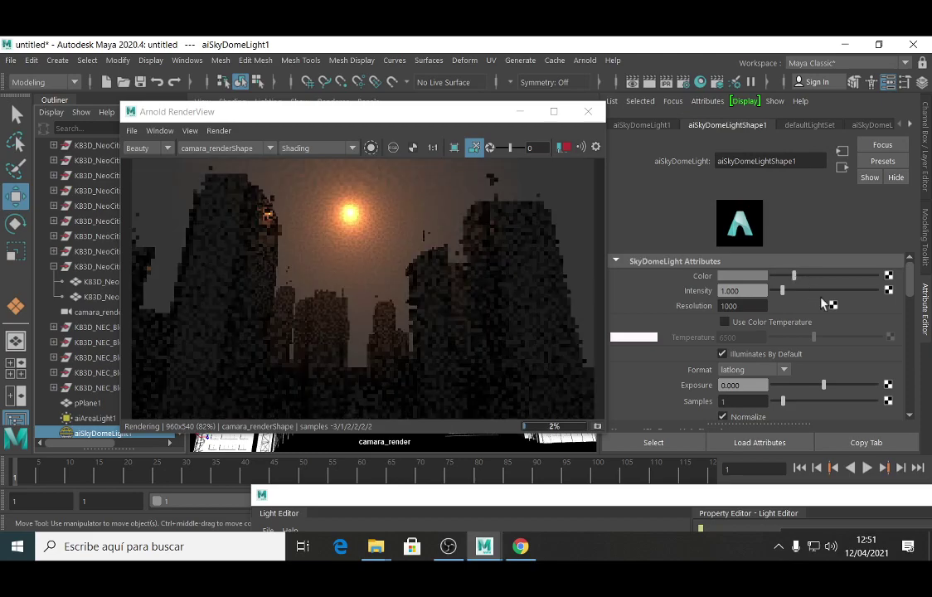
{"action": "left_click", "coordinate": [795, 277]}
- Enable color temperature on aiSkyDomeLight1 and set it to 2505 for a deep orange sky
{"action": "scroll", "coordinate": [911, 306], "scroll_direction": "down", "scroll_amount": 3}
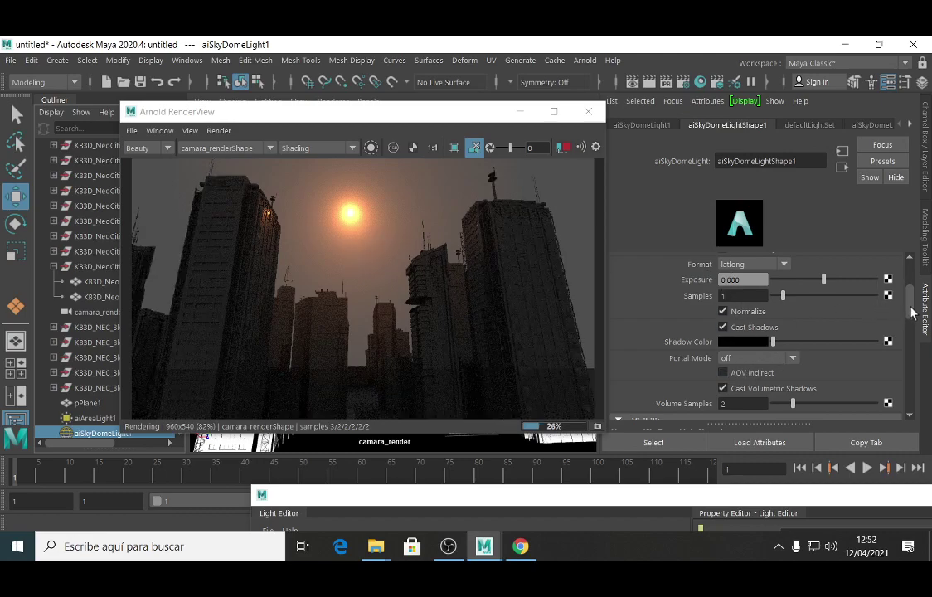
{"action": "scroll", "coordinate": [909, 312], "scroll_direction": "up", "scroll_amount": 3}
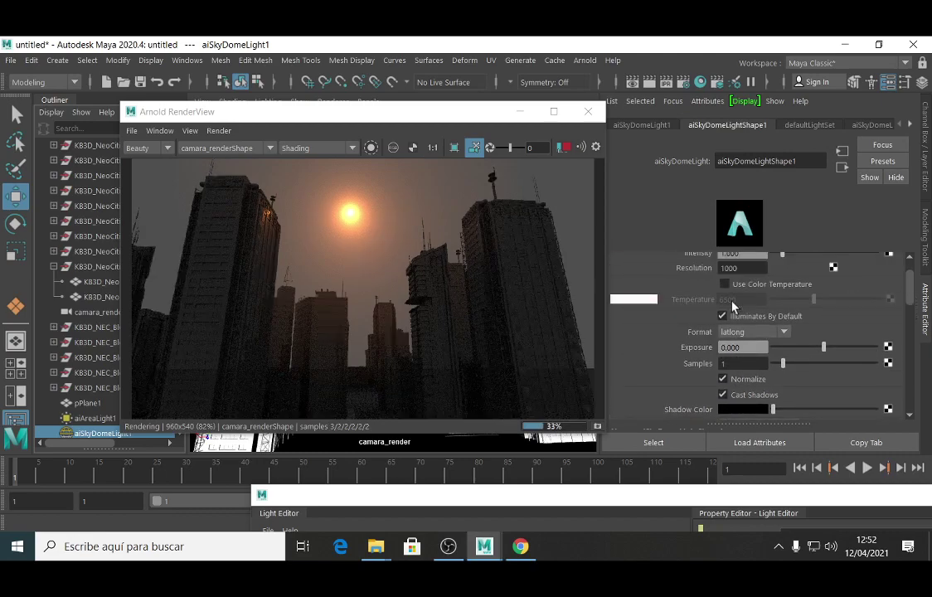
{"action": "left_click", "coordinate": [725, 284]}
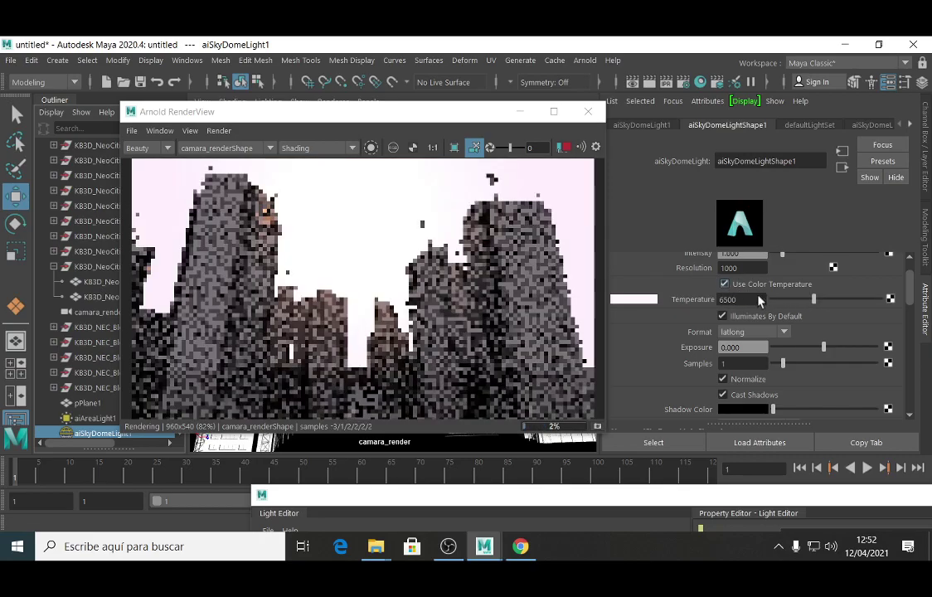
{"action": "left_click", "coordinate": [786, 300]}
{"action": "mouse_move", "coordinate": [786, 302]}
{"action": "left_mouse_down"}
{"action": "mouse_move", "coordinate": [794, 304]}
{"action": "mouse_move", "coordinate": [777, 304]}
{"action": "mouse_move", "coordinate": [785, 300]}
{"action": "left_mouse_up"}
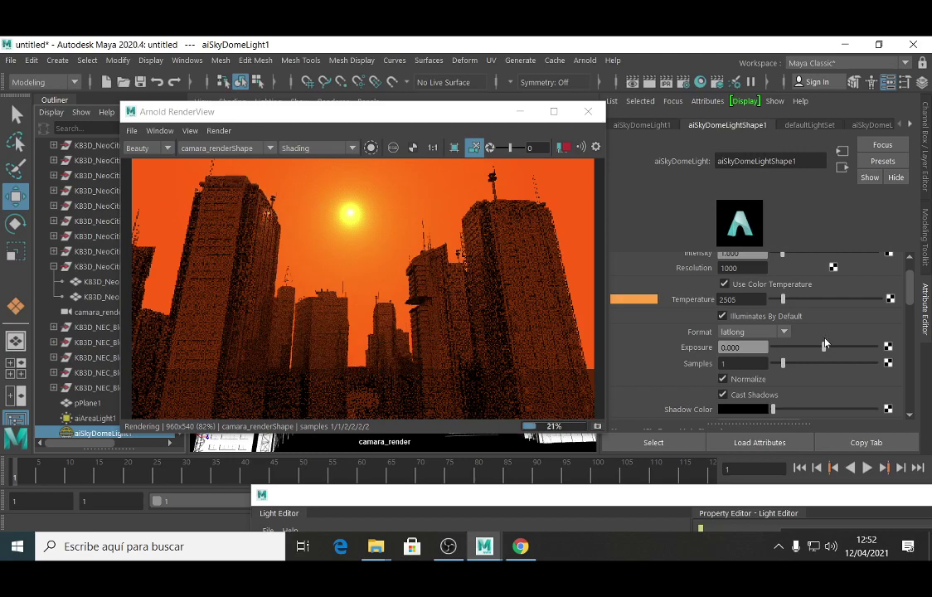
{"action": "left_click", "coordinate": [787, 301]}
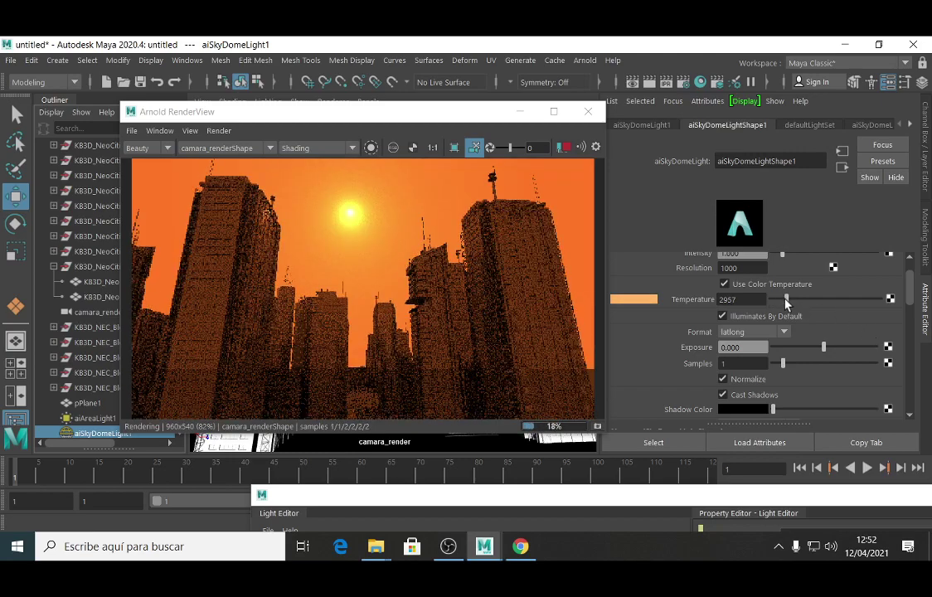
{"action": "left_click", "coordinate": [784, 301]}
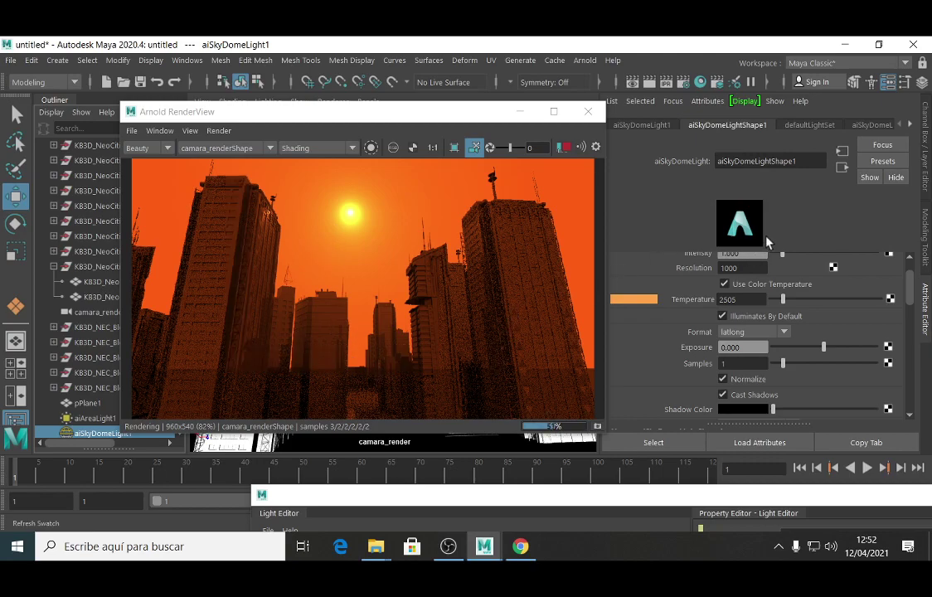
- Open the aiAtmosphereVolume attributes from the render settings, close those settings, and set the fog density to 0.080
{"action": "left_click", "coordinate": [683, 82]}
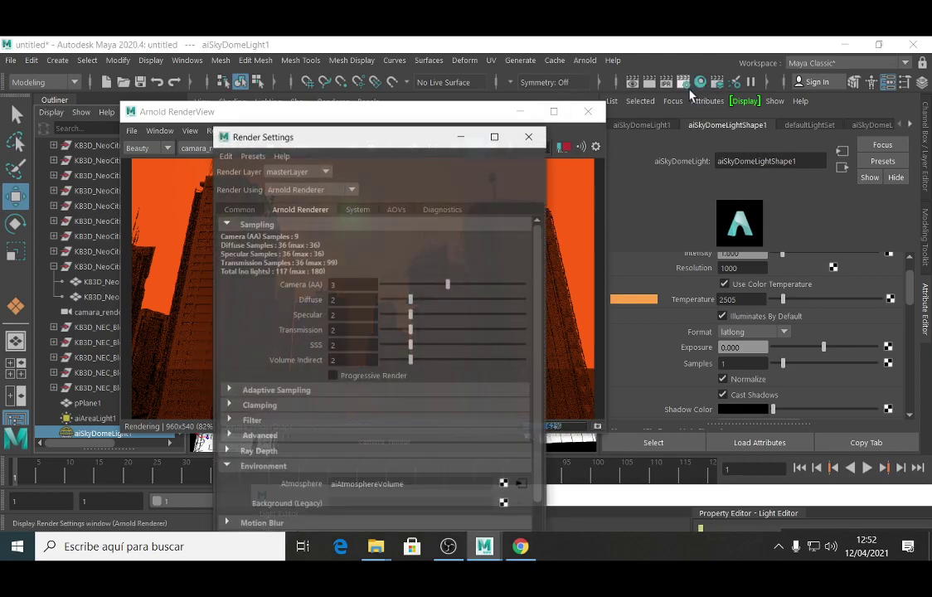
{"action": "left_click", "coordinate": [522, 484]}
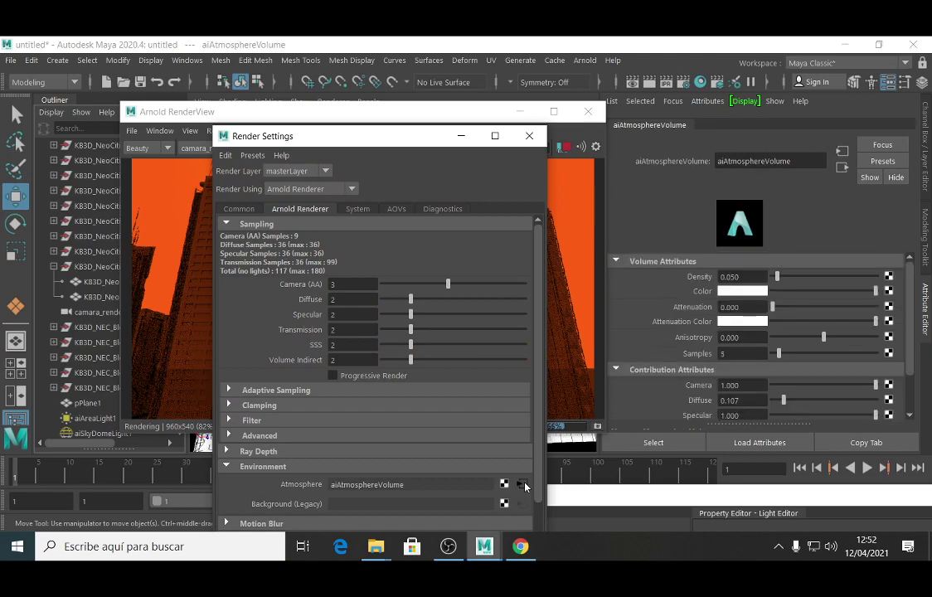
{"action": "left_click", "coordinate": [529, 135]}
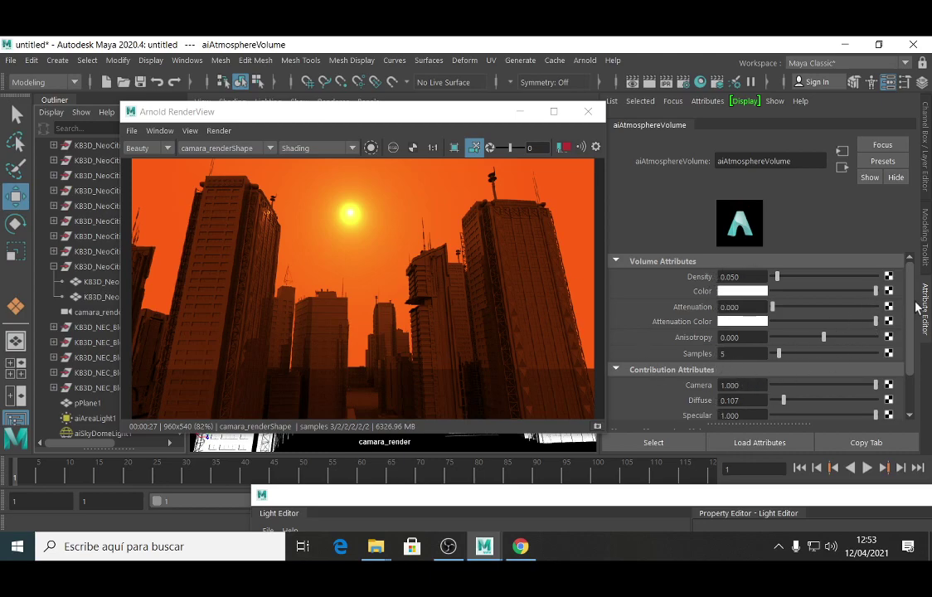
{"action": "scroll", "coordinate": [911, 303], "scroll_direction": "down", "scroll_amount": 2}
{"action": "scroll", "coordinate": [902, 286], "scroll_direction": "up", "scroll_amount": 2}
{"action": "left_click_drag", "start_coordinate": [397, 117], "coordinate": [352, 139]}
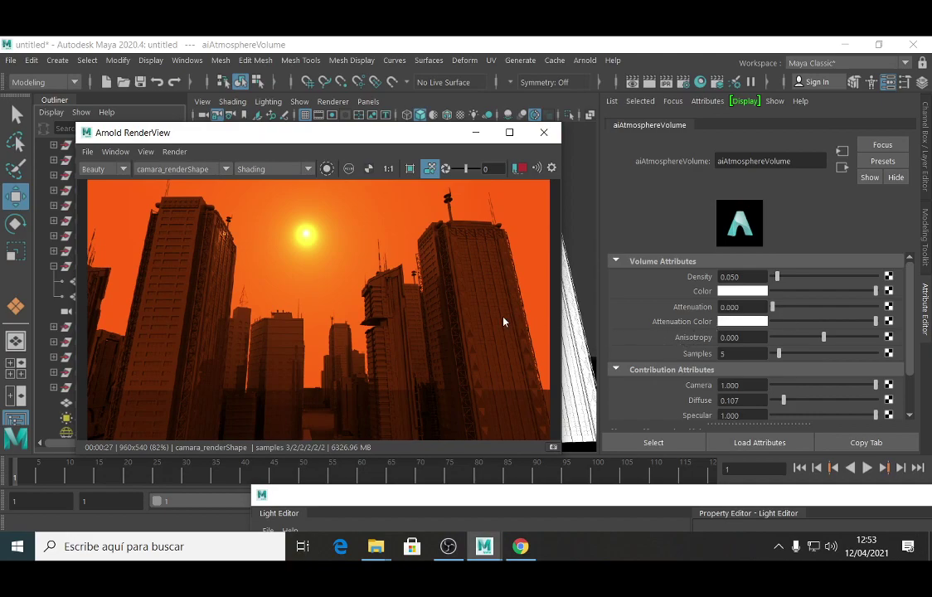
{"action": "left_click_drag", "start_coordinate": [739, 277], "coordinate": [730, 277]}
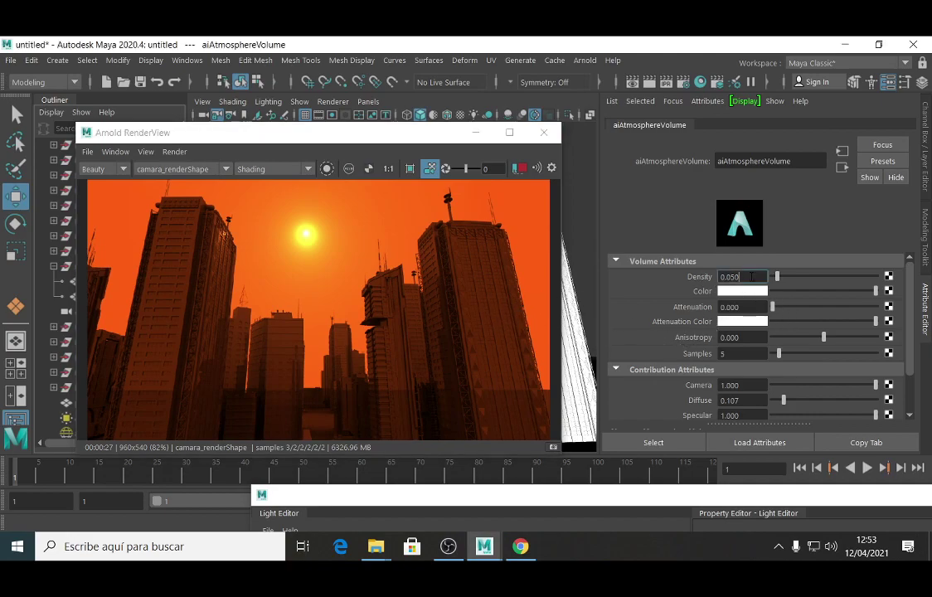
{"action": "type", "text": "80"}
{"action": "key", "text": "Return"}
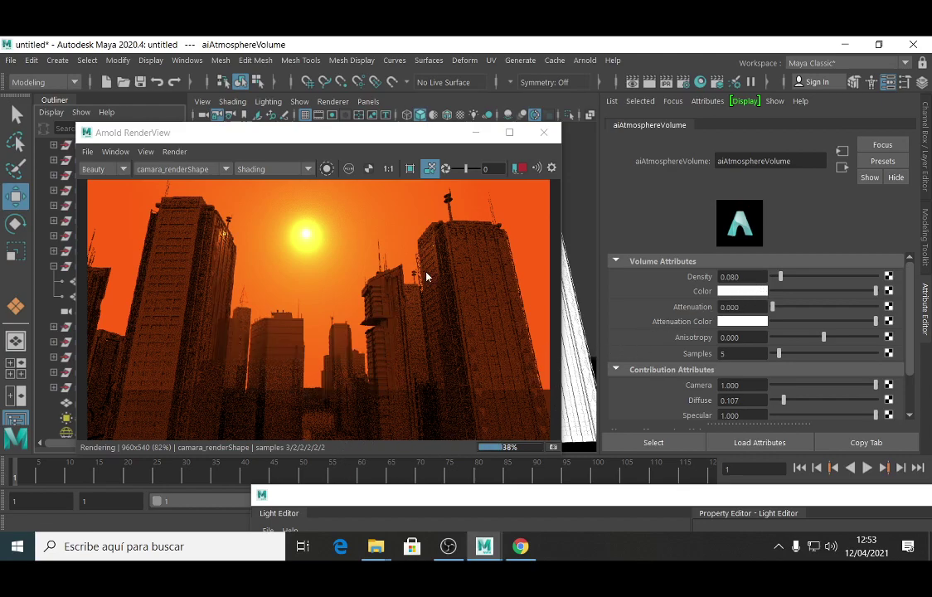
- Unlock the camara_render camera and tilt it slightly upward to reframe the towers and the sun
{"action": "left_click_drag", "start_coordinate": [283, 132], "coordinate": [583, 238]}
{"action": "left_click", "coordinate": [217, 120]}
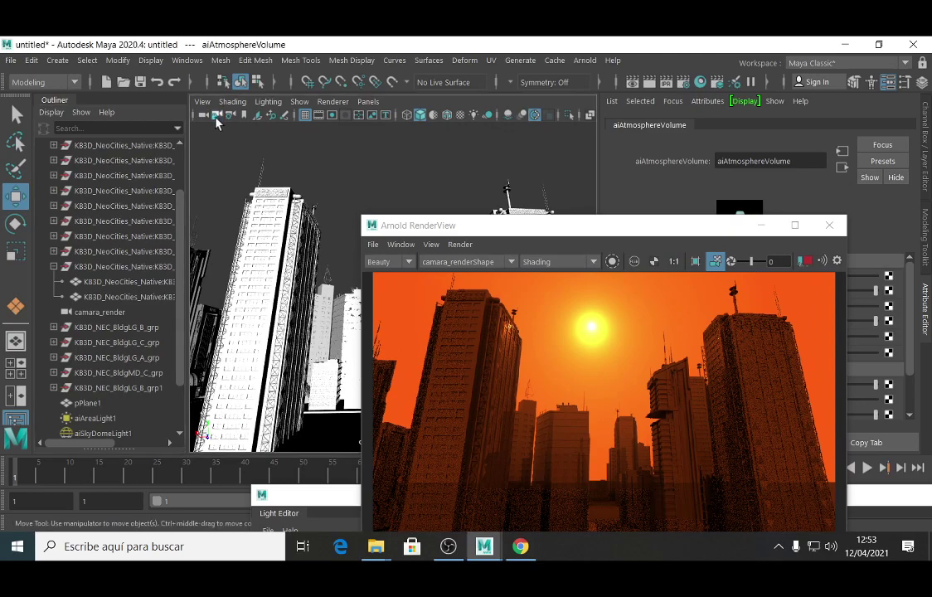
{"action": "left_click_drag", "start_coordinate": [545, 226], "coordinate": [528, 112]}
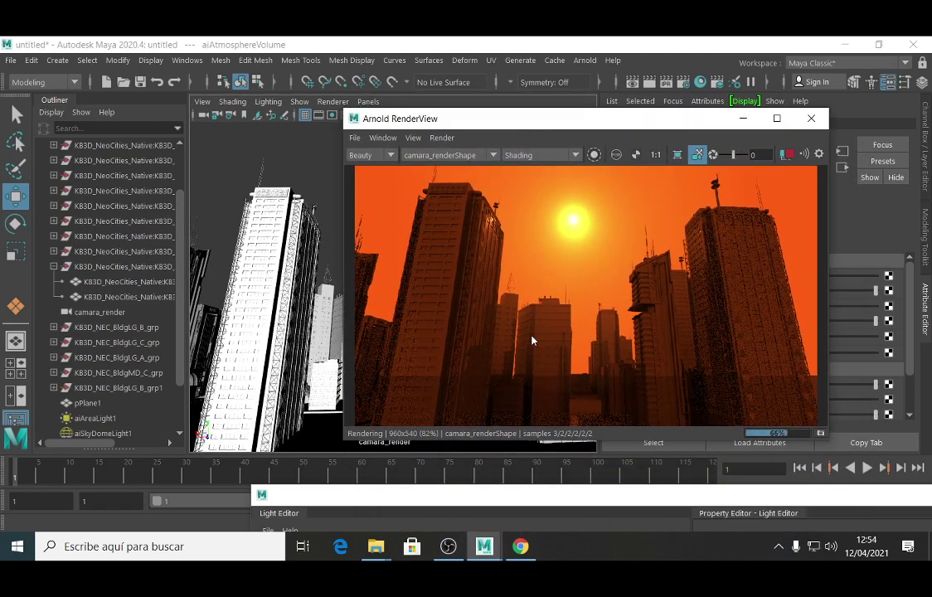
{"action": "left_click_drag", "start_coordinate": [548, 339], "coordinate": [589, 322], "text": "alt"}
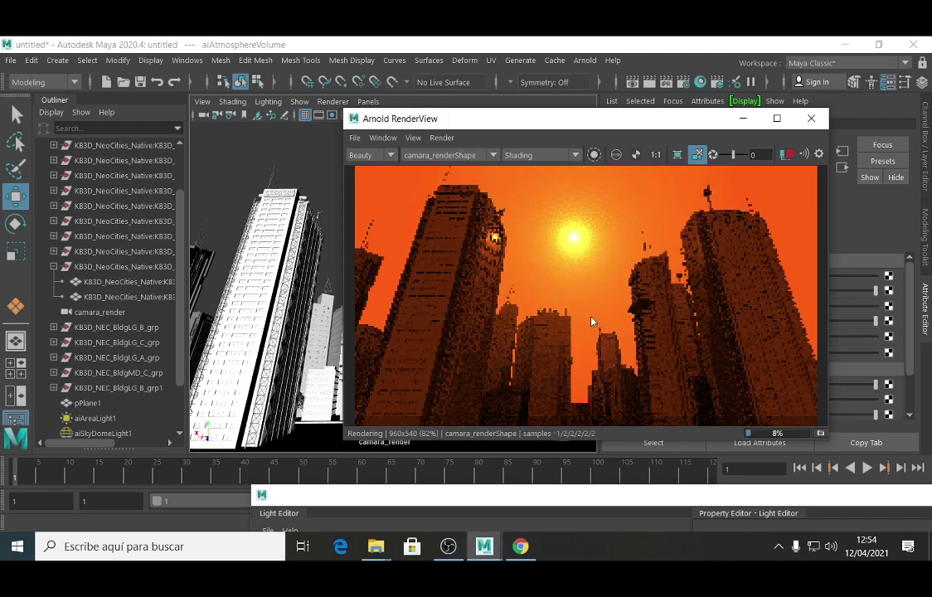
- Select aiAreaLight1 and move it sideways until the sun sits partly behind the tall tower on the left
{"action": "left_click_drag", "start_coordinate": [460, 126], "coordinate": [594, 150]}
{"action": "left_click_drag", "start_coordinate": [360, 174], "coordinate": [402, 259]}
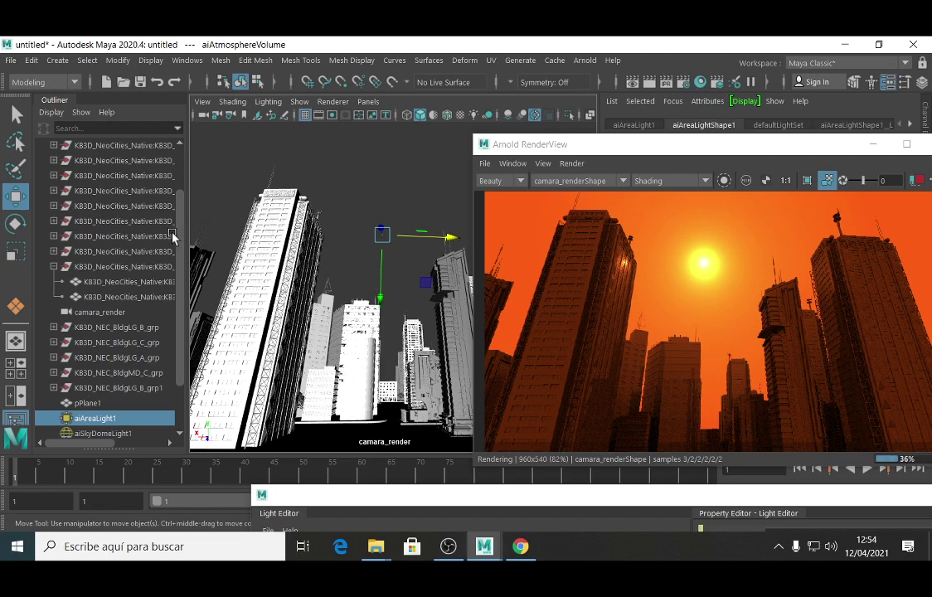
{"action": "left_click_drag", "start_coordinate": [451, 242], "coordinate": [391, 242]}
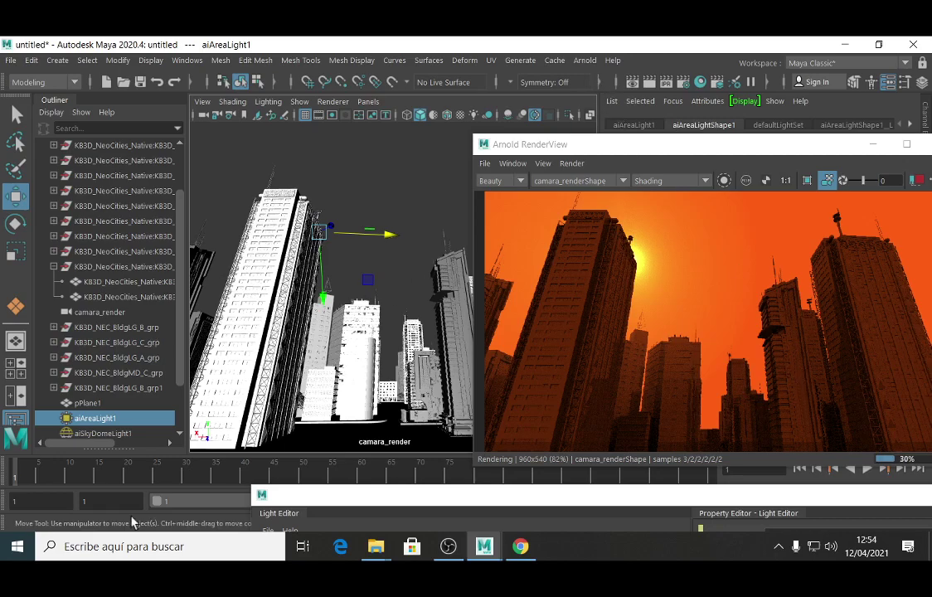
- Switch to Chrome and run a Google image search for "blade runner"
{"action": "left_click", "coordinate": [519, 548]}
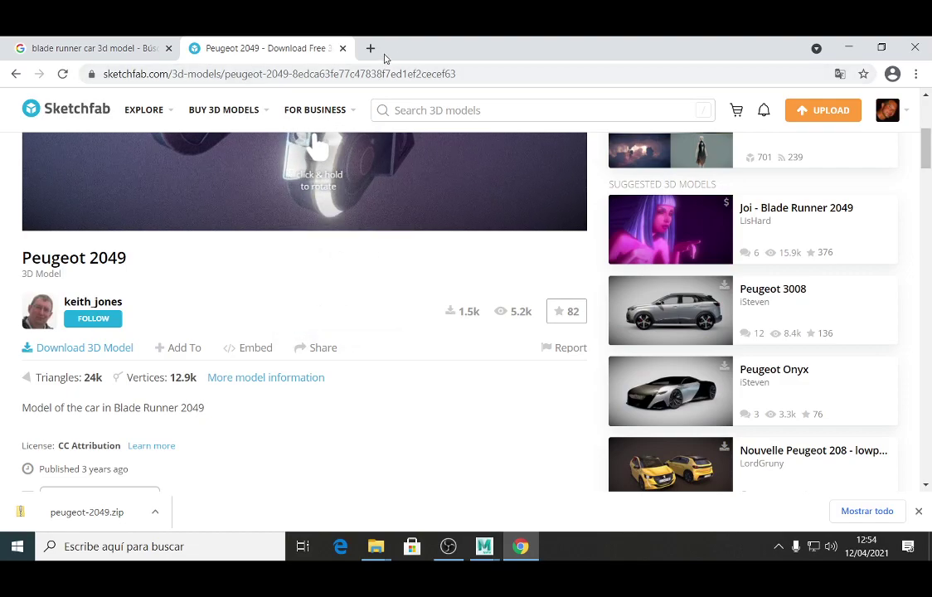
{"action": "left_click", "coordinate": [83, 50]}
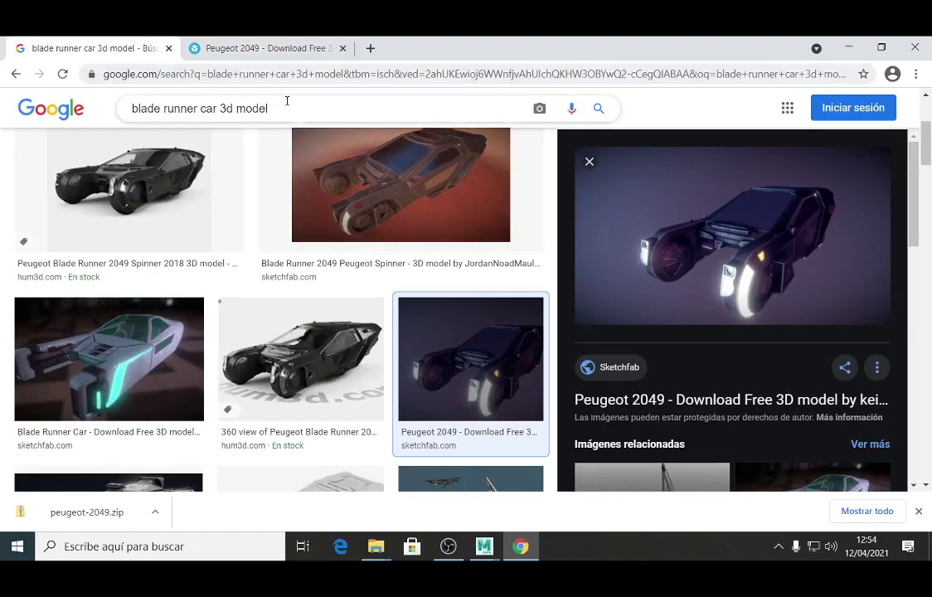
{"action": "triple_click", "coordinate": [288, 107]}
{"action": "left_click", "coordinate": [261, 108]}
{"action": "left_click_drag", "start_coordinate": [268, 109], "coordinate": [205, 109]}
{"action": "key", "text": "BackSpace"}
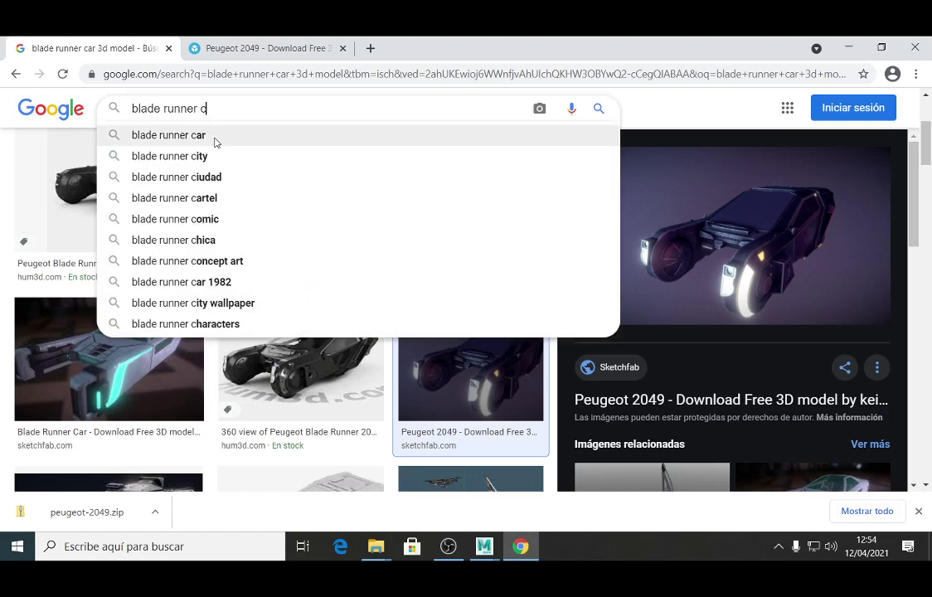
{"action": "key", "text": "BackSpace"}
{"action": "key", "text": "Return"}
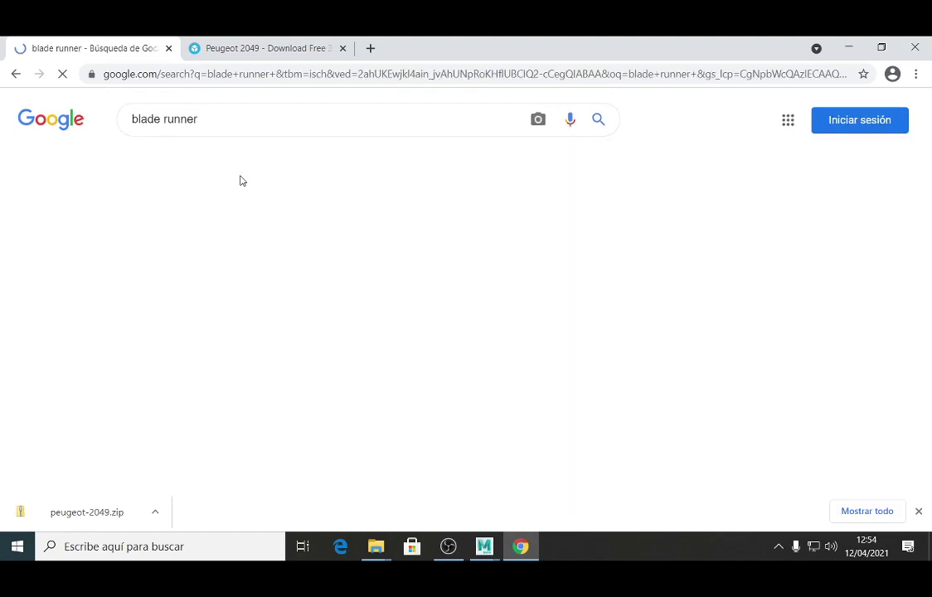
- Find the orange desert still with the parked car from Blade Runner 2049 and open its preview
{"action": "scroll", "coordinate": [397, 280], "scroll_direction": "down", "scroll_amount": 10}
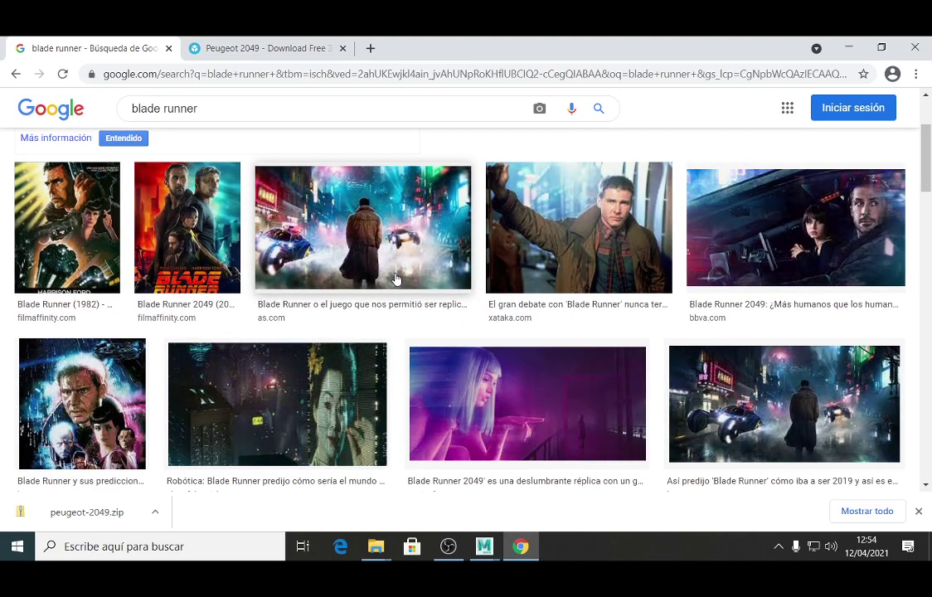
{"action": "scroll", "coordinate": [398, 283], "scroll_direction": "down", "scroll_amount": 2}
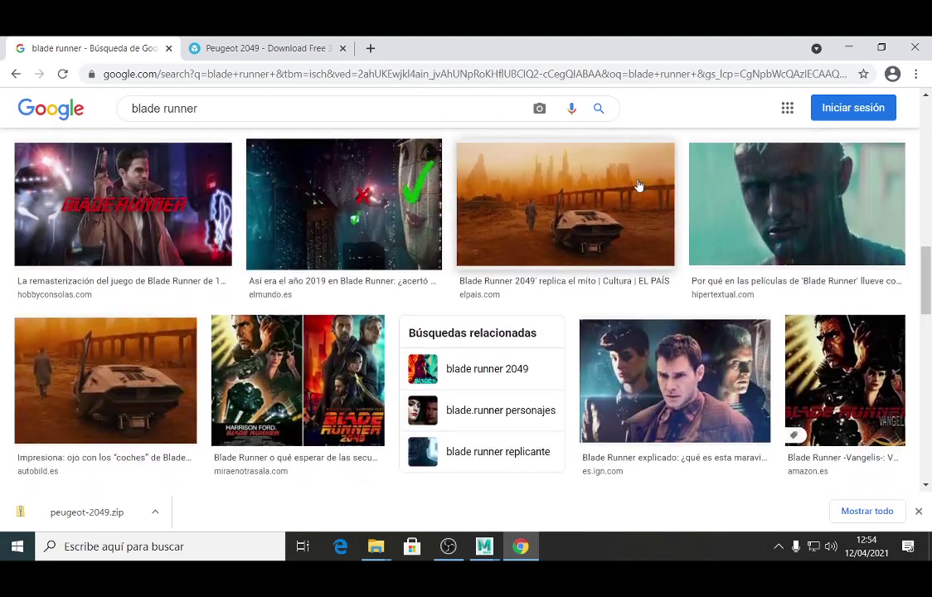
{"action": "left_click", "coordinate": [628, 180]}
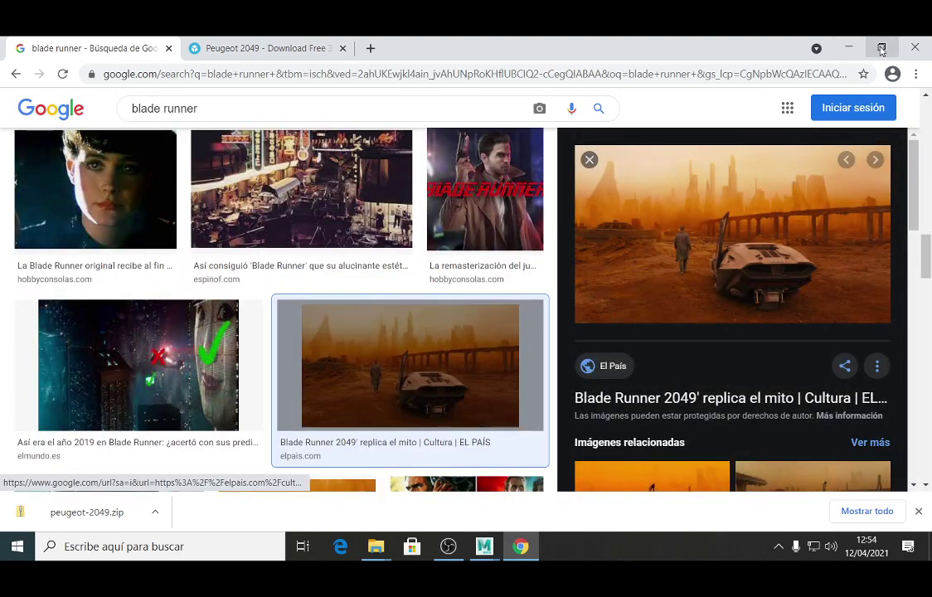
- Shrink the browser window and place the reference image beside the Arnold render to compare their color and haze
{"action": "double_click", "coordinate": [774, 45]}
{"action": "left_click_drag", "start_coordinate": [787, 56], "coordinate": [283, 102]}
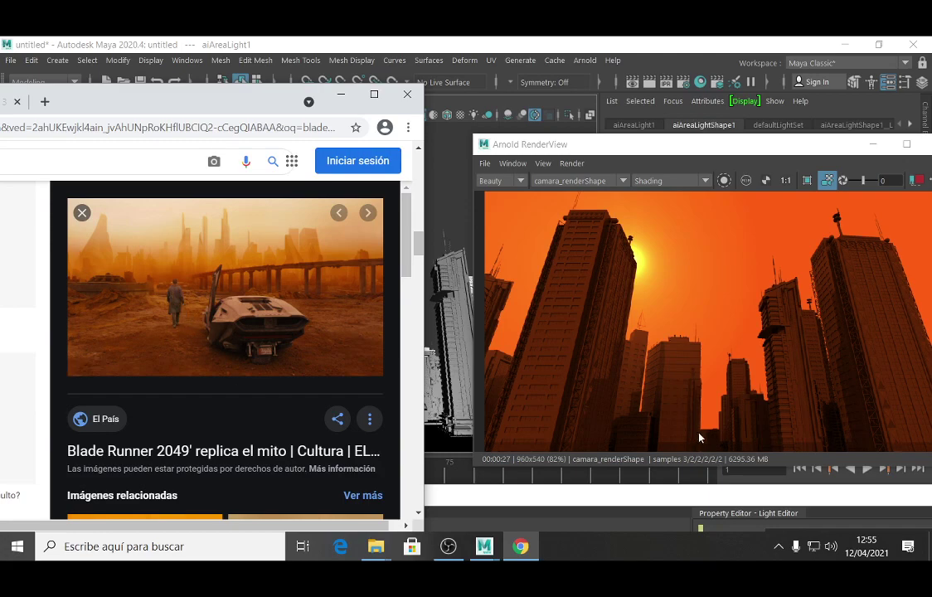
{"action": "left_click_drag", "start_coordinate": [695, 147], "coordinate": [639, 102]}
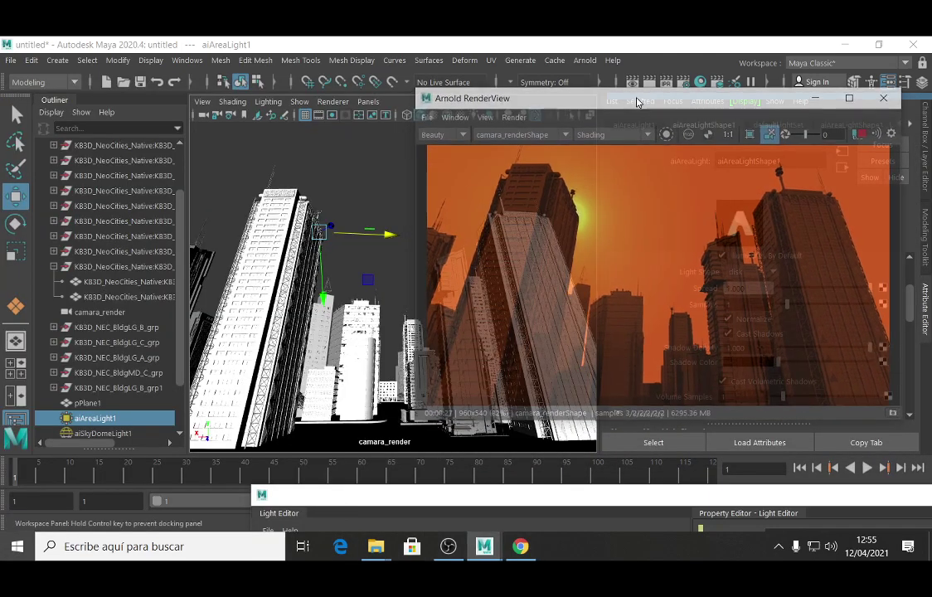
{"action": "left_click", "coordinate": [521, 546]}
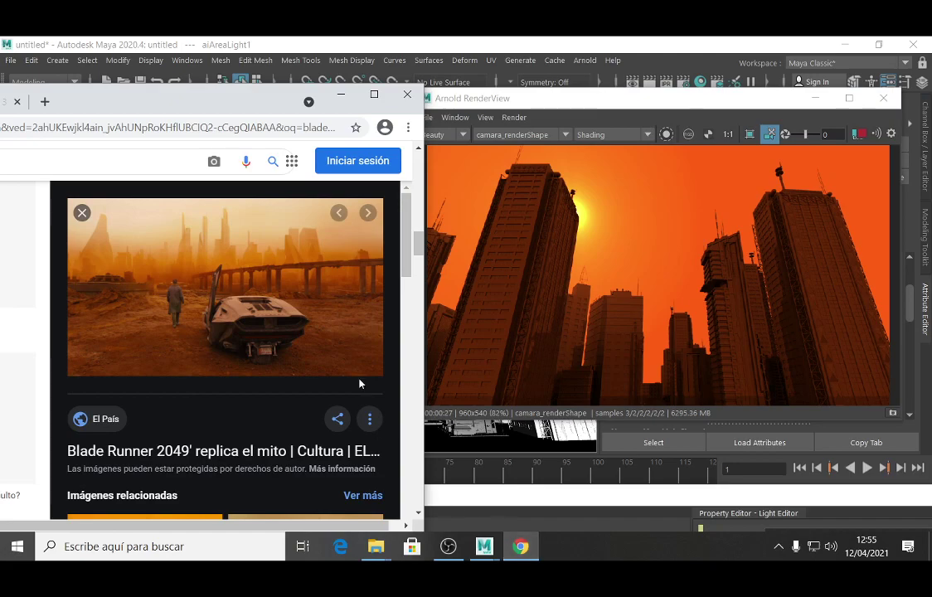
{"action": "left_click_drag", "start_coordinate": [246, 106], "coordinate": [223, 86]}
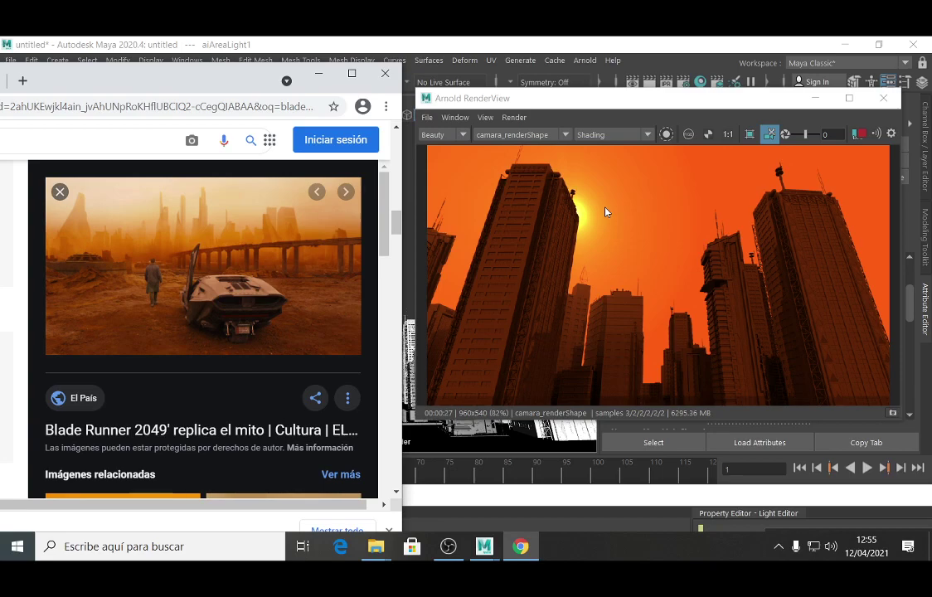
- Select aiSkyDomeLight1, reduce its intensity to 0.678 and hide the light so only the area light illuminates the scene
{"action": "left_click_drag", "start_coordinate": [724, 102], "coordinate": [410, 123]}
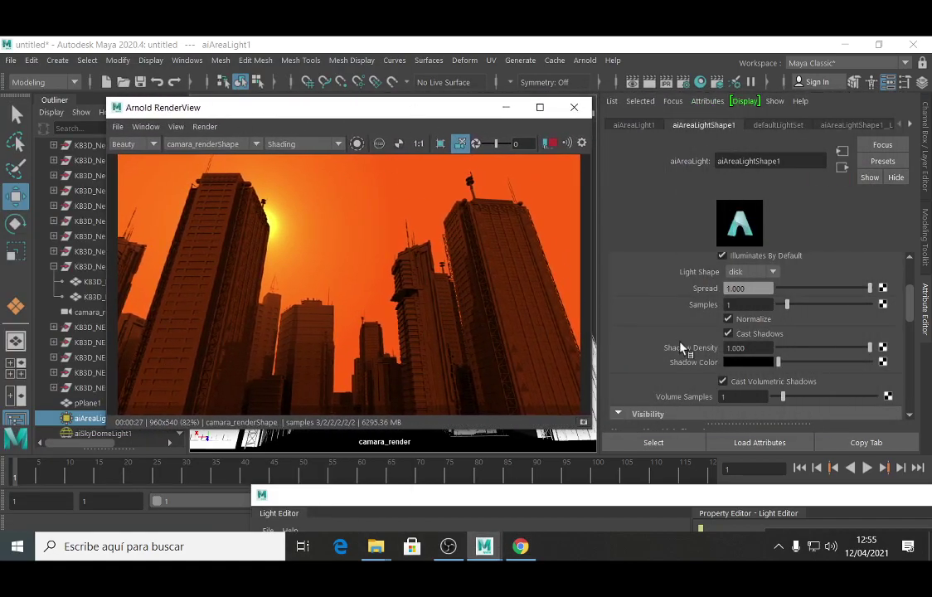
{"action": "left_click", "coordinate": [87, 433]}
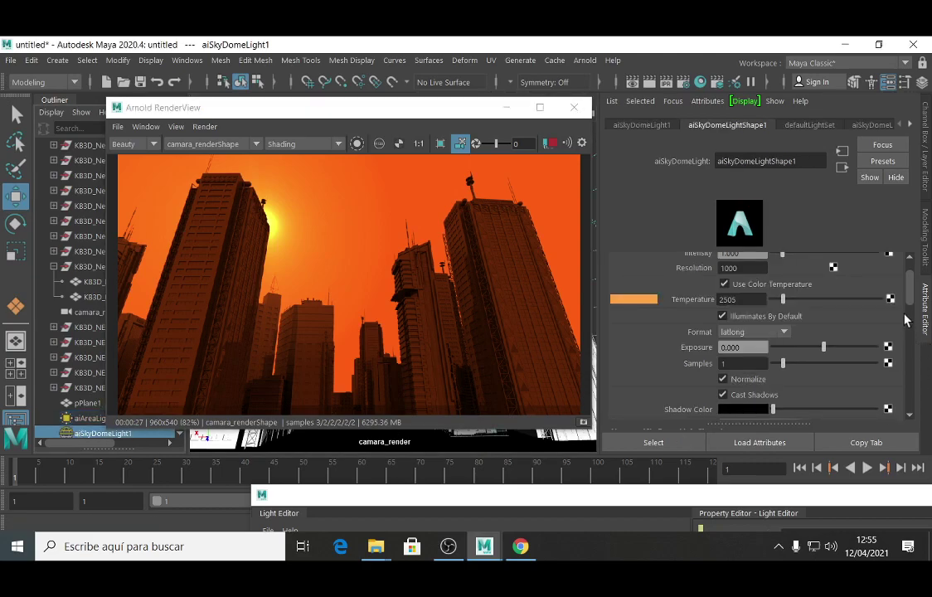
{"action": "scroll", "coordinate": [912, 284], "scroll_direction": "up", "scroll_amount": 2}
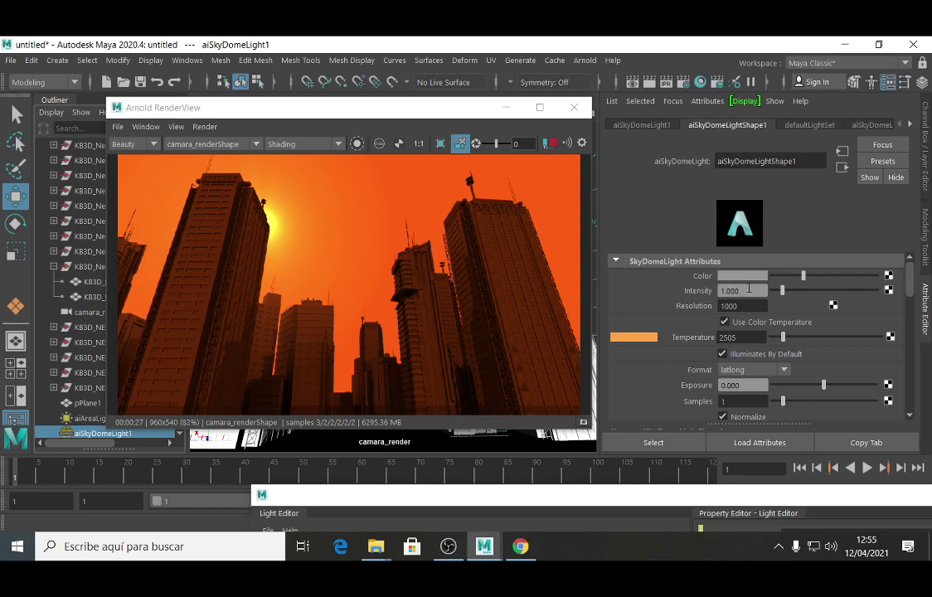
{"action": "left_click_drag", "start_coordinate": [779, 291], "coordinate": [777, 291]}
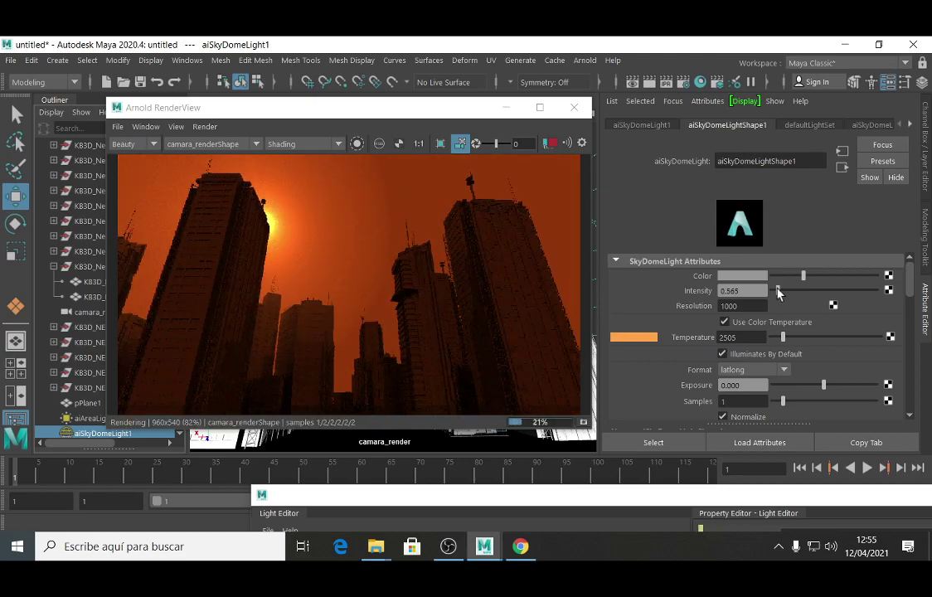
{"action": "left_click_drag", "start_coordinate": [778, 291], "coordinate": [779, 291]}
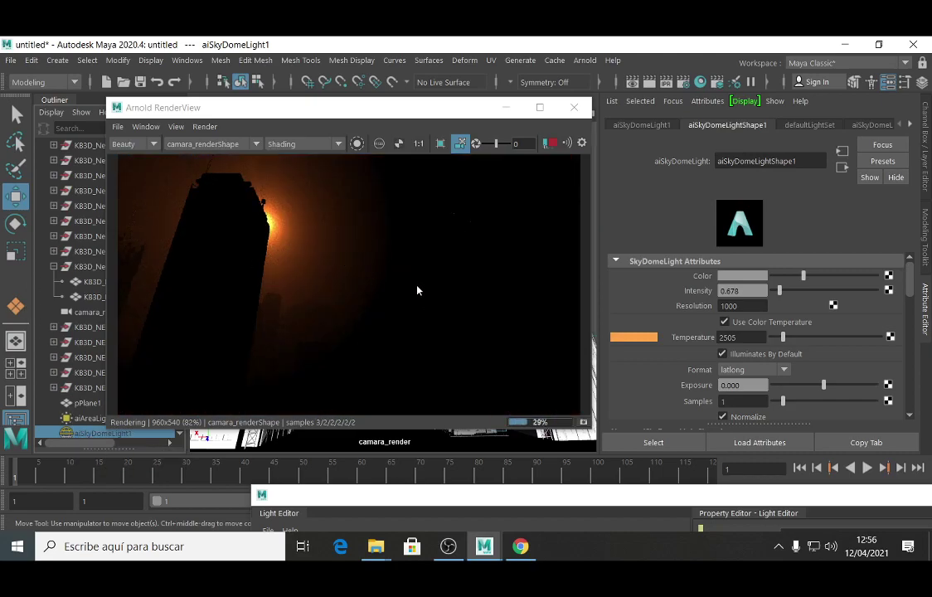
- Move aiAreaLight1 out from behind the tall tower on the left into the open sky between the towers
{"action": "left_click_drag", "start_coordinate": [271, 115], "coordinate": [578, 245]}
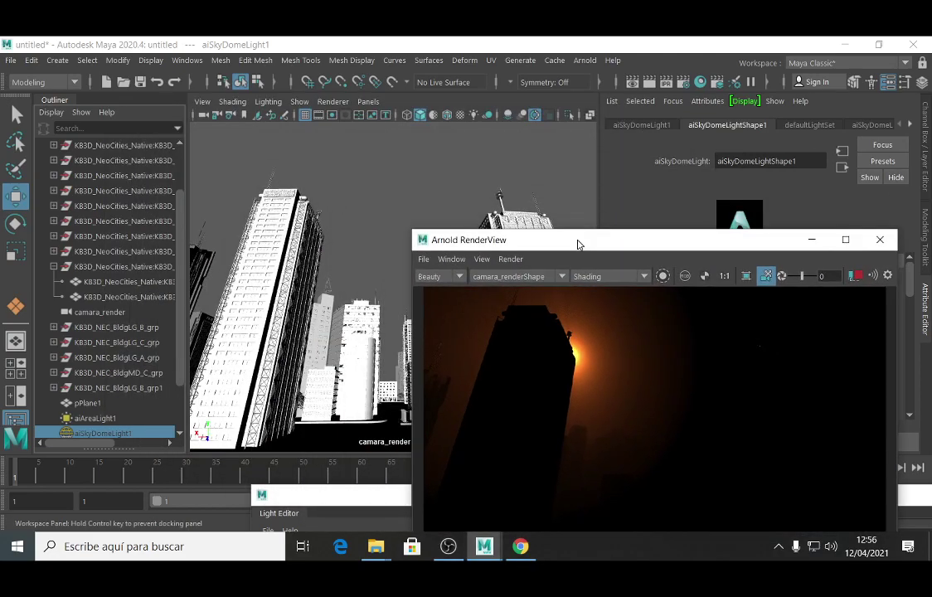
{"action": "left_click", "coordinate": [91, 418]}
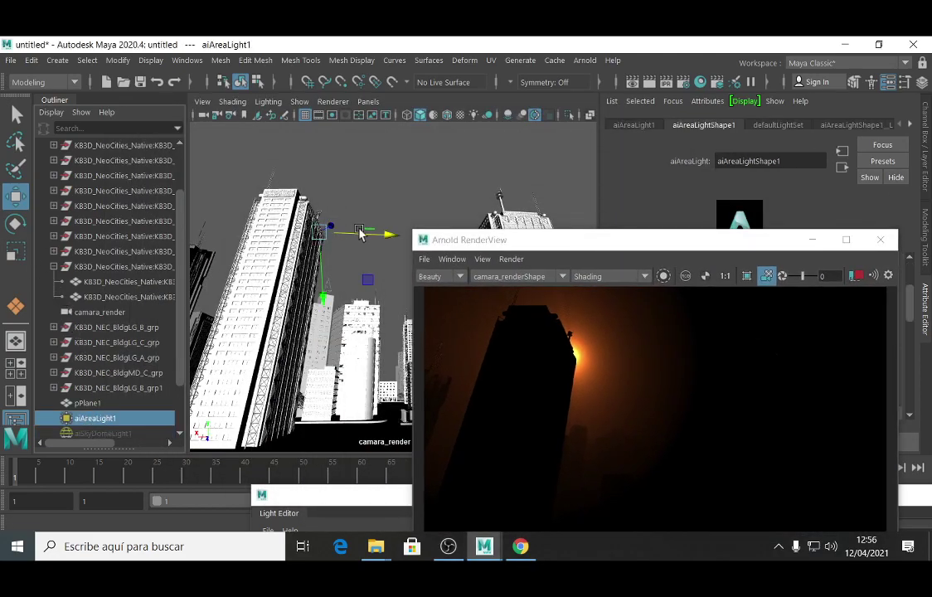
{"action": "left_click_drag", "start_coordinate": [351, 231], "coordinate": [443, 239]}
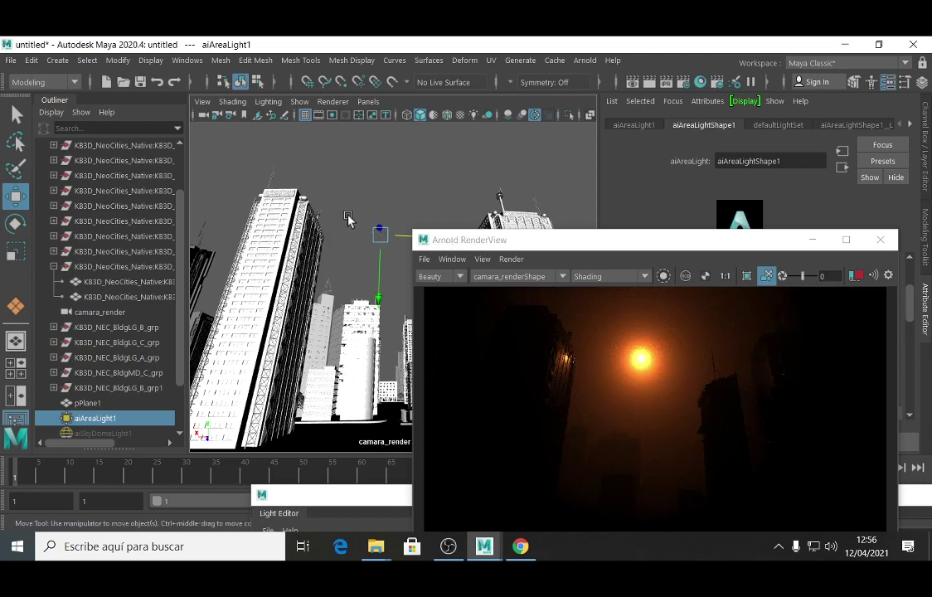
{"action": "left_click_drag", "start_coordinate": [379, 219], "coordinate": [366, 167]}
{"action": "left_click_drag", "start_coordinate": [367, 208], "coordinate": [361, 259]}
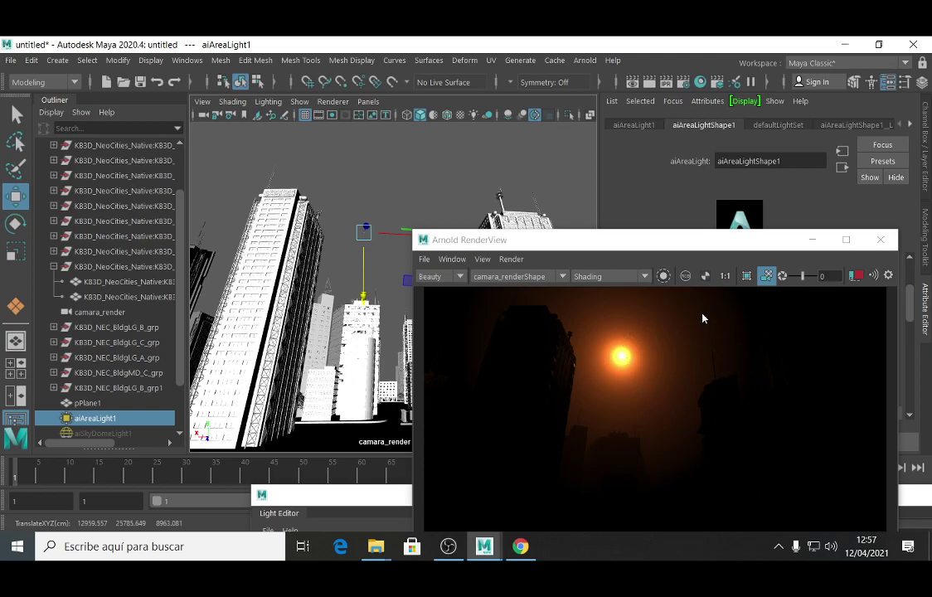
- Set the exposure of aiAreaLight1 to 15
{"action": "left_click_drag", "start_coordinate": [617, 249], "coordinate": [206, 96]}
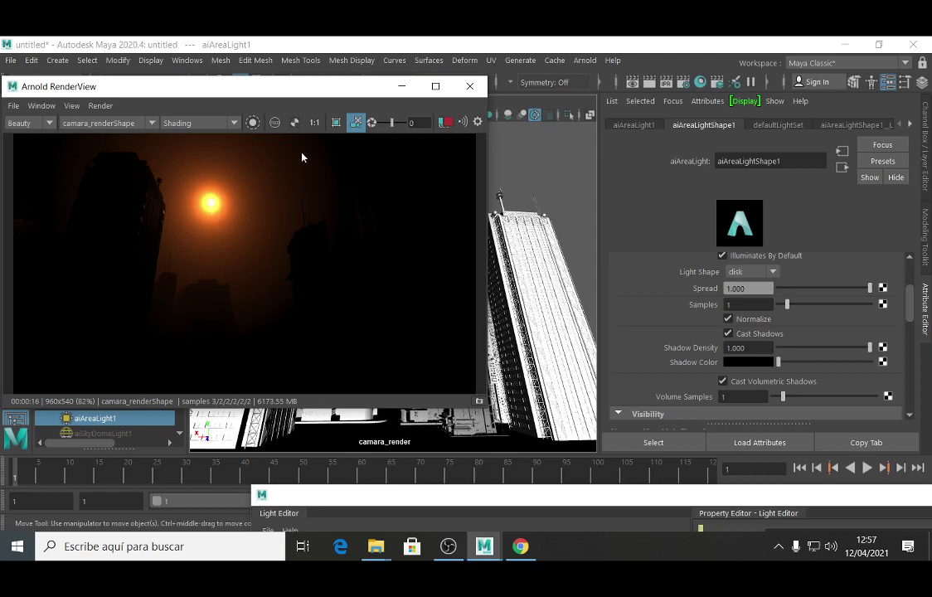
{"action": "left_click_drag", "start_coordinate": [287, 89], "coordinate": [376, 337]}
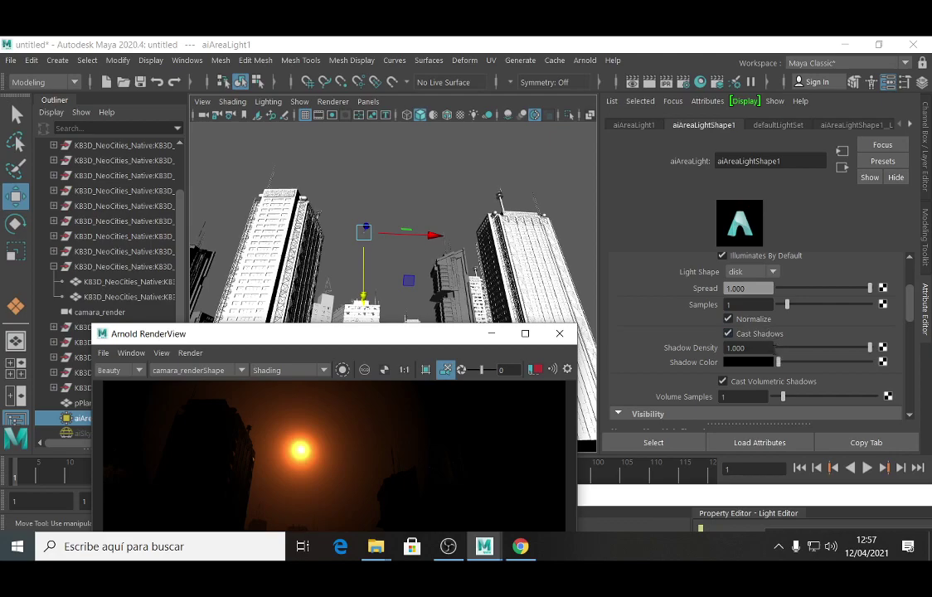
{"action": "left_click_drag", "start_coordinate": [910, 312], "coordinate": [916, 284]}
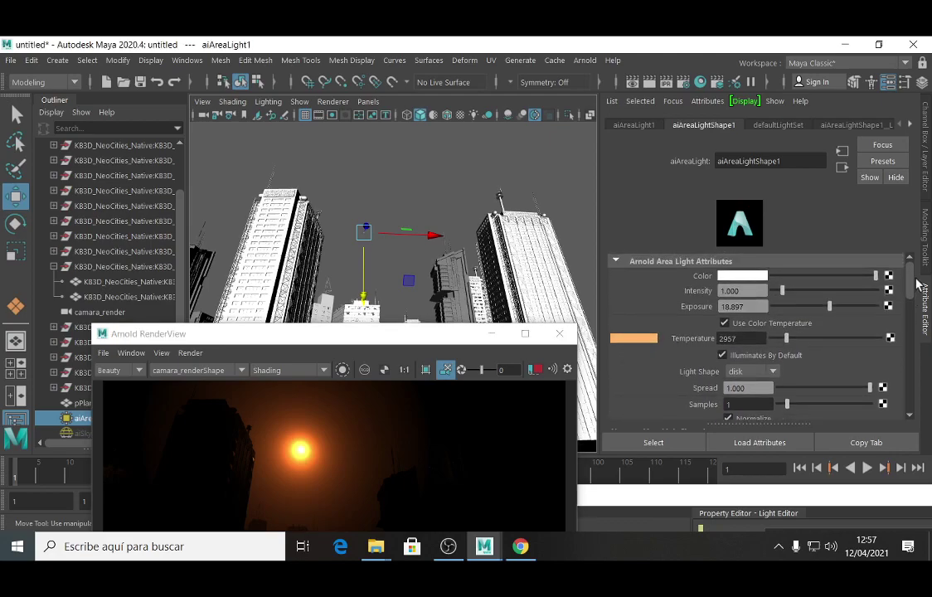
{"action": "left_click_drag", "start_coordinate": [759, 306], "coordinate": [722, 306]}
{"action": "type", "text": "15"}
{"action": "key", "text": "Return"}
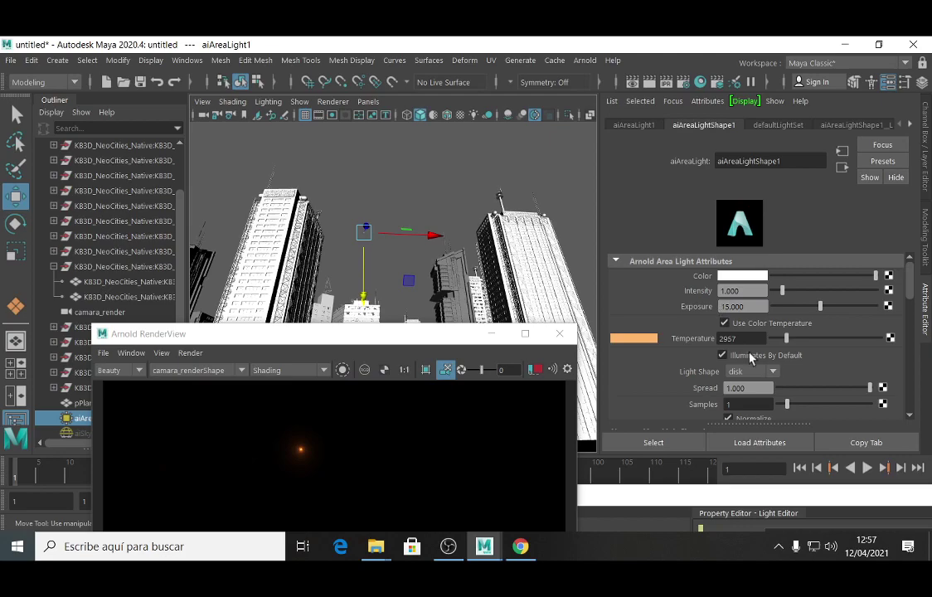
- Raise the area light's volume contribution to 1.000 and scale the light up uniformly to about 1973.8
{"action": "scroll", "coordinate": [911, 338], "scroll_direction": "down", "scroll_amount": 3}
{"action": "mouse_move", "coordinate": [911, 338]}
{"action": "left_mouse_down"}
{"action": "mouse_move", "coordinate": [909, 381]}
{"action": "mouse_move", "coordinate": [909, 345]}
{"action": "left_mouse_up"}
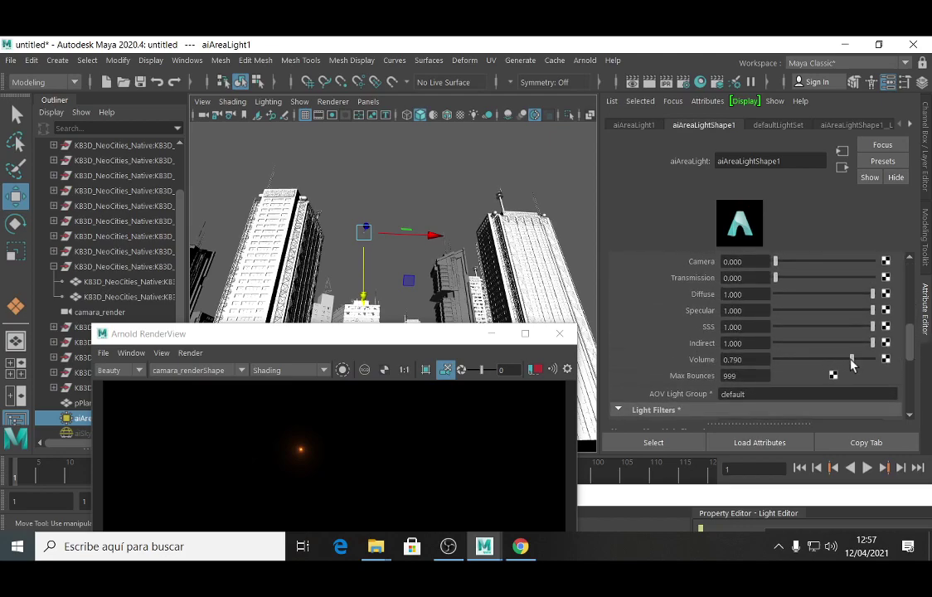
{"action": "left_click_drag", "start_coordinate": [853, 360], "coordinate": [878, 360]}
{"action": "left_click_drag", "start_coordinate": [910, 340], "coordinate": [911, 305]}
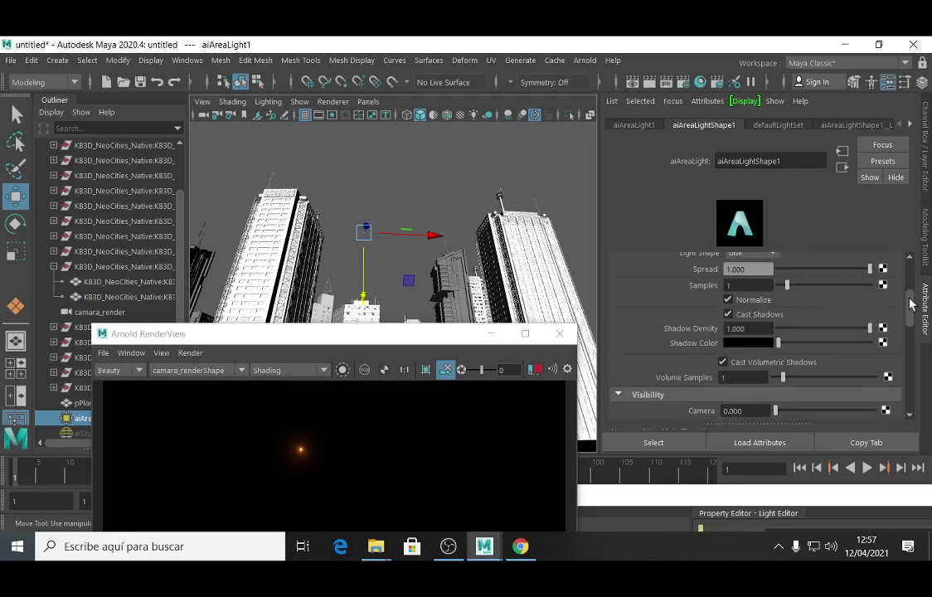
{"action": "left_click", "coordinate": [16, 251]}
{"action": "mouse_move", "coordinate": [399, 234]}
{"action": "left_mouse_down"}
{"action": "mouse_move", "coordinate": [379, 232]}
{"action": "mouse_move", "coordinate": [412, 212]}
{"action": "mouse_move", "coordinate": [393, 231]}
{"action": "left_mouse_up"}
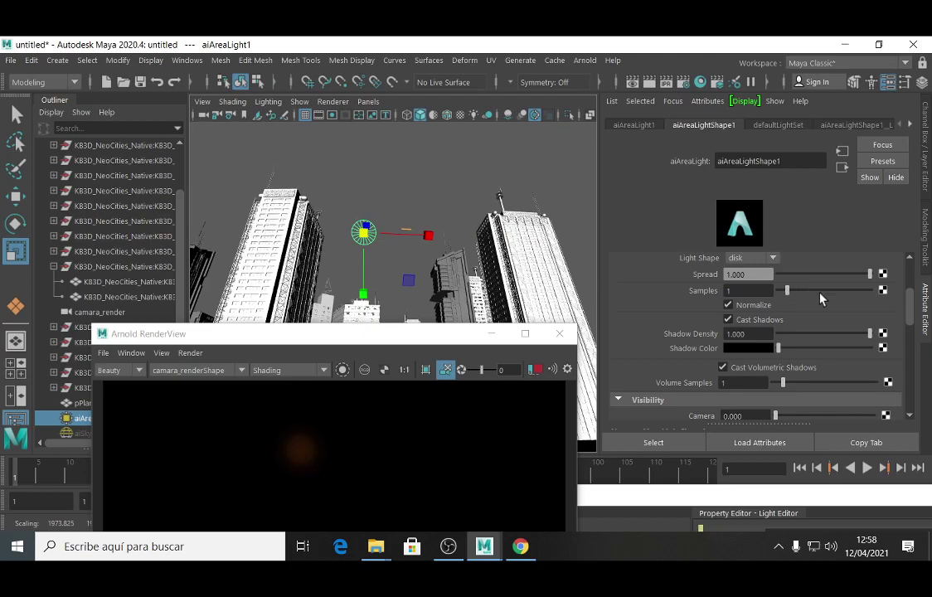
- Raise the area light's exposure in single steps through 16, 17 and 18 to 19, comparing the sun's glow
{"action": "left_click_drag", "start_coordinate": [910, 311], "coordinate": [910, 287]}
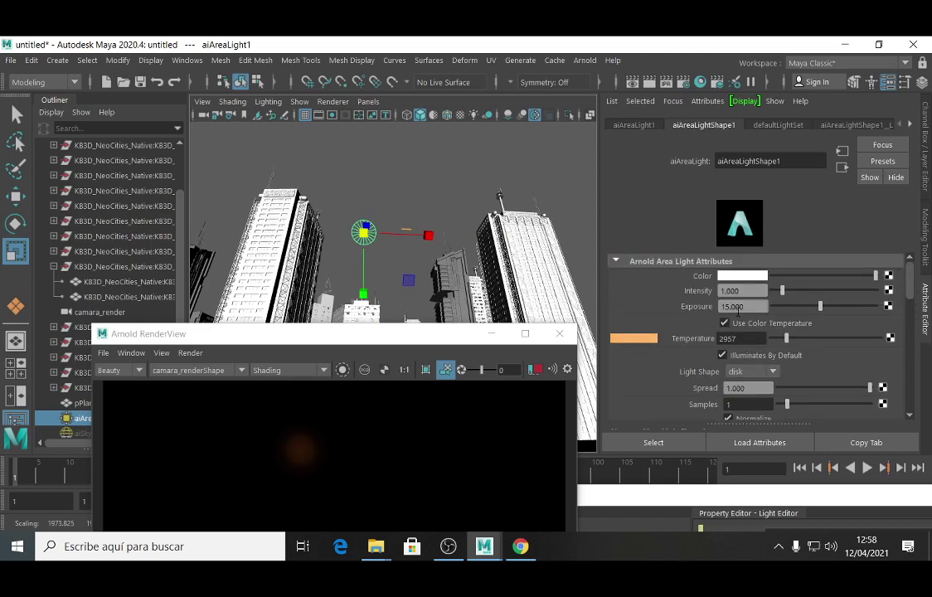
{"action": "left_click_drag", "start_coordinate": [752, 306], "coordinate": [722, 306]}
{"action": "key", "text": "BackSpace"}
{"action": "type", "text": "16"}
{"action": "key", "text": "Return"}
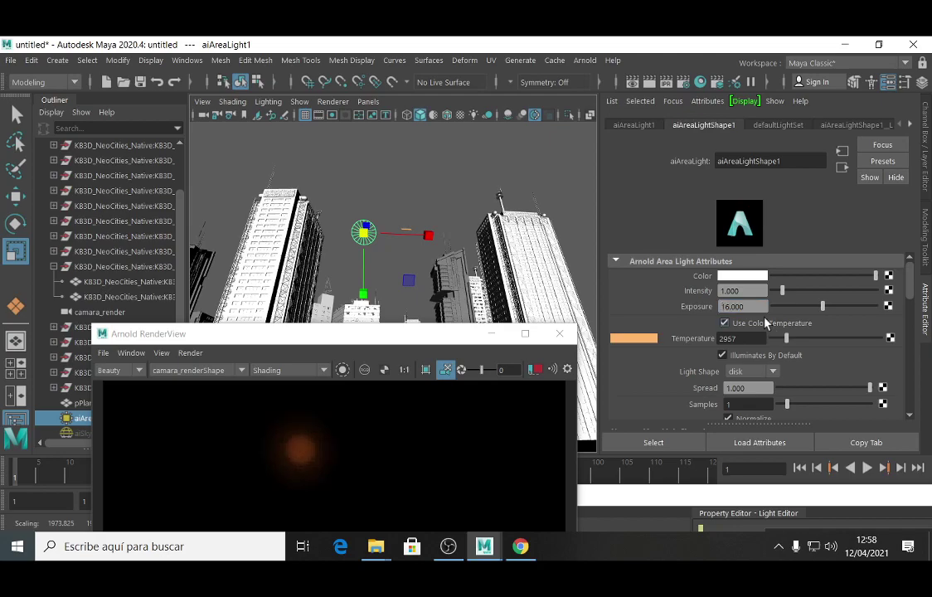
{"action": "type", "text": "17"}
{"action": "key", "text": "Return"}
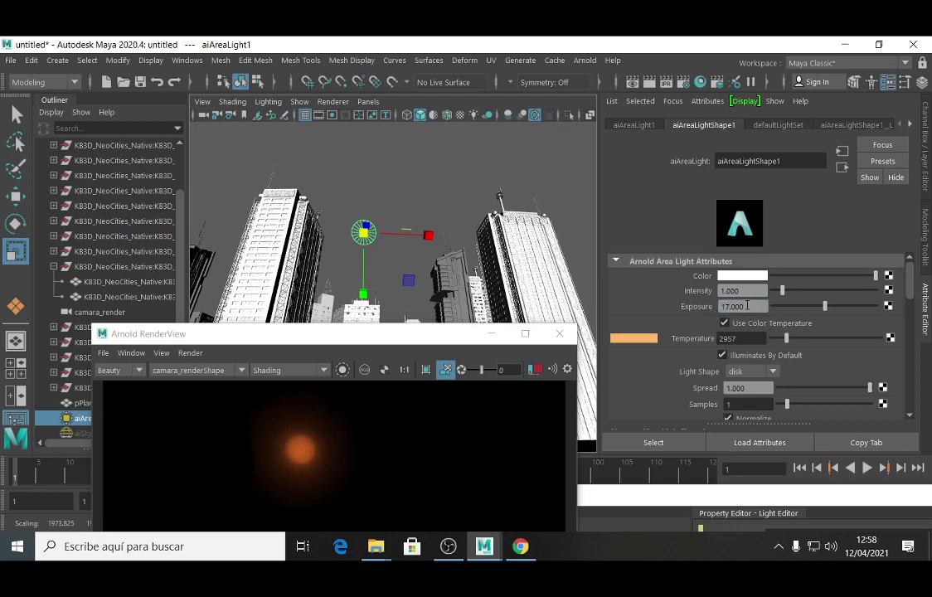
{"action": "type", "text": "18"}
{"action": "key", "text": "Return"}
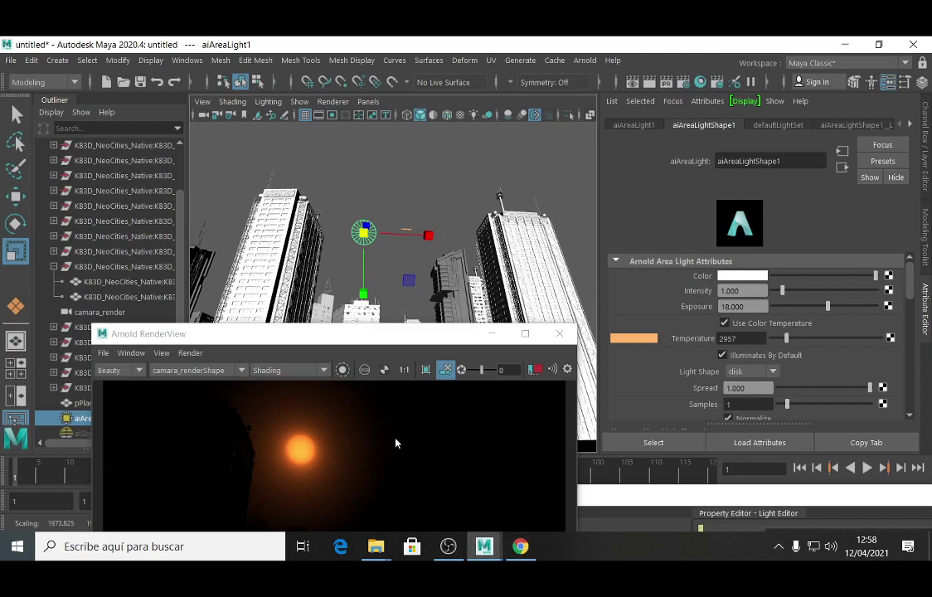
{"action": "double_click", "coordinate": [730, 306]}
{"action": "type", "text": "19"}
{"action": "key", "text": "Return"}
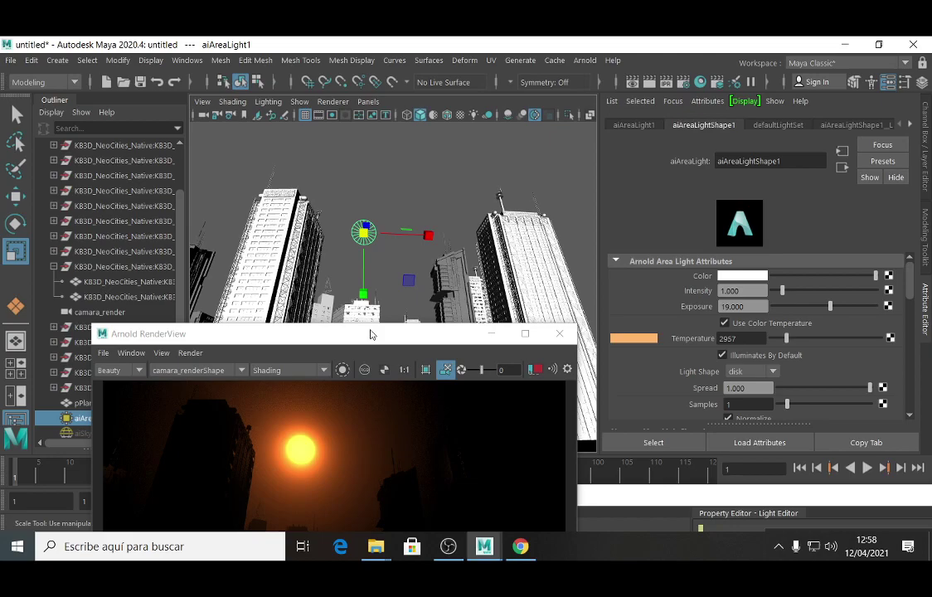
- Set the area light's exposure to 20
{"action": "left_click_drag", "start_coordinate": [371, 336], "coordinate": [330, 223]}
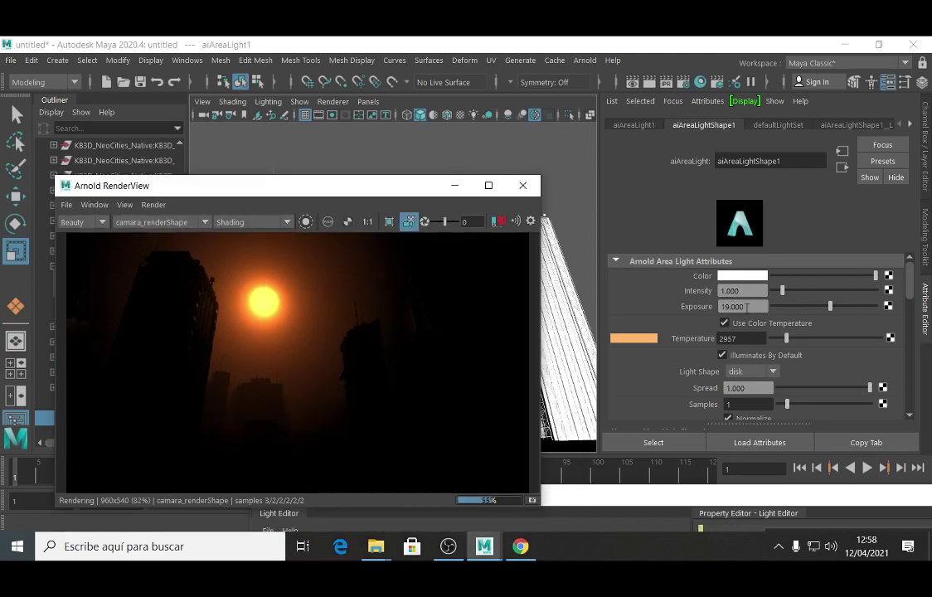
{"action": "double_click", "coordinate": [722, 306]}
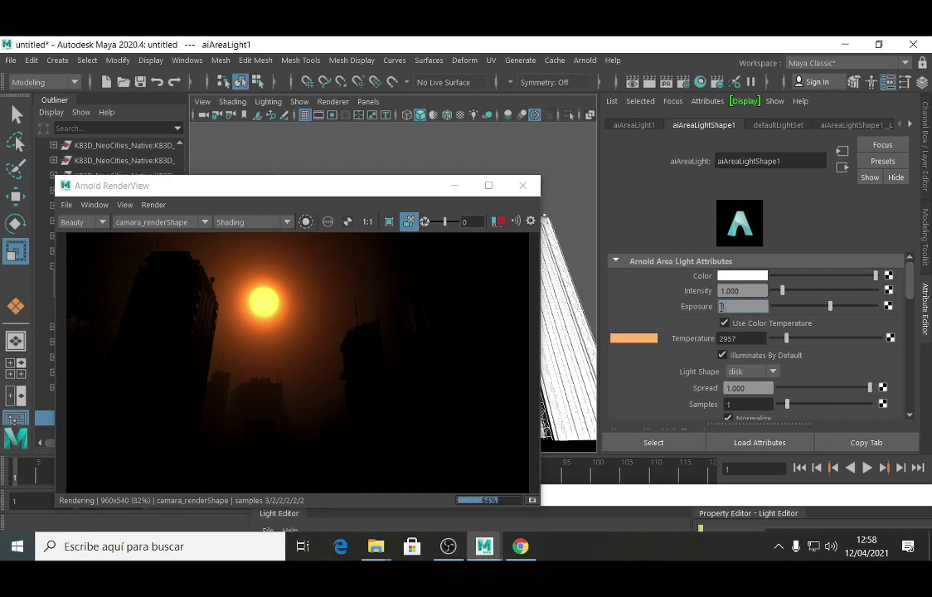
{"action": "type", "text": "1"}
{"action": "key", "text": "BackSpace"}
{"action": "type", "text": "20"}
{"action": "key", "text": "Return"}
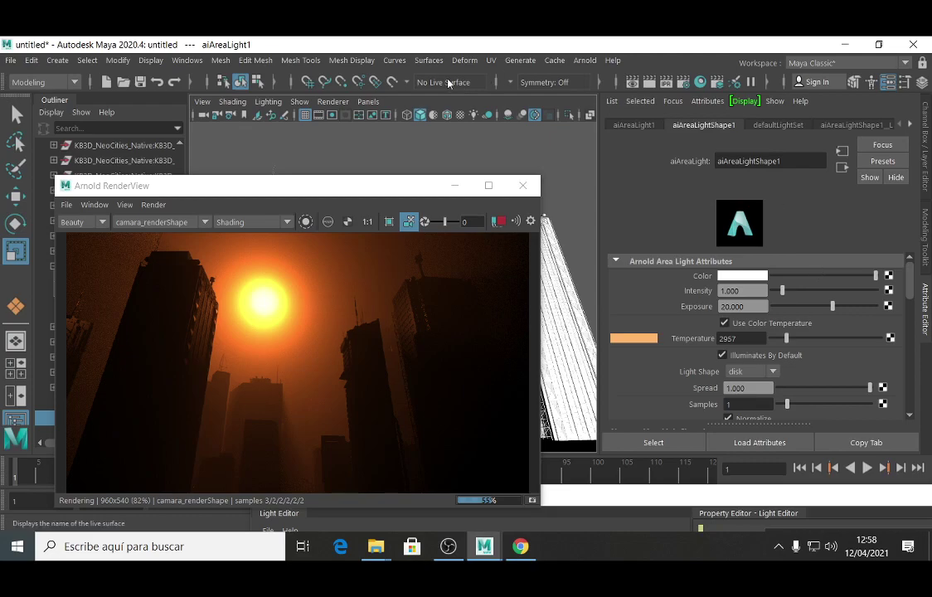
- Set the display gamma of the Arnold render to 1.05 and close the render window
{"action": "left_click_drag", "start_coordinate": [354, 193], "coordinate": [546, 257]}
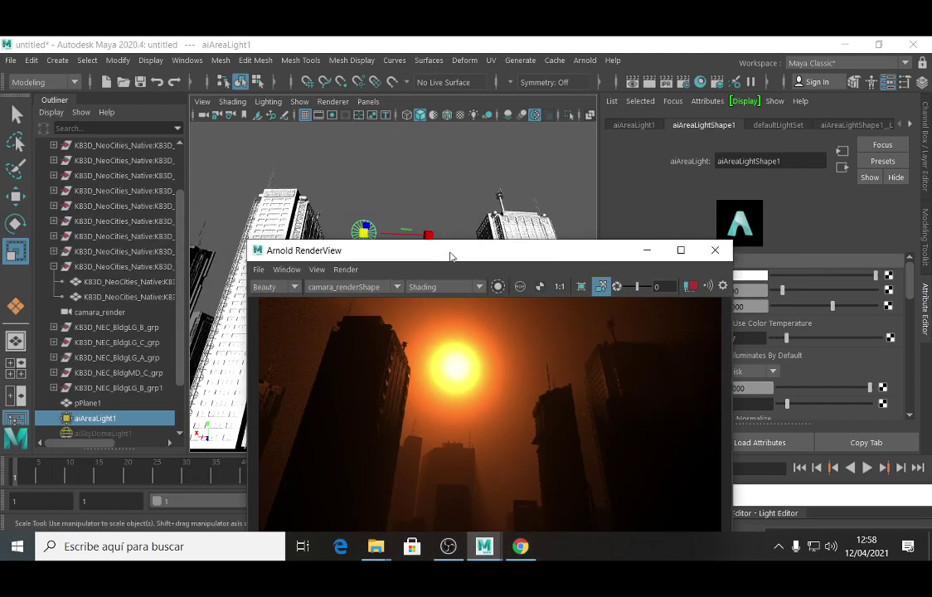
{"action": "left_click_drag", "start_coordinate": [438, 249], "coordinate": [318, 117]}
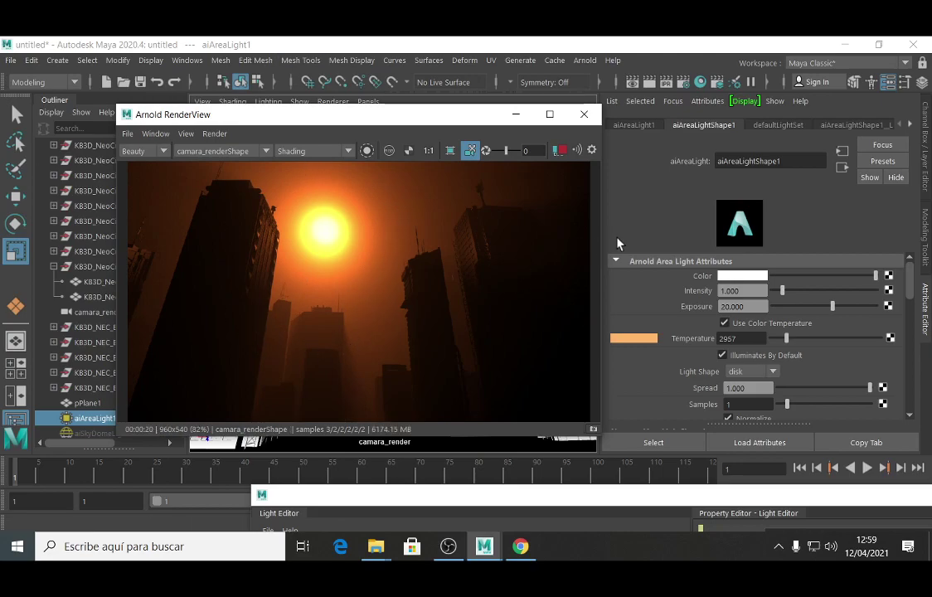
{"action": "left_click", "coordinate": [592, 150]}
{"action": "left_click_drag", "start_coordinate": [715, 195], "coordinate": [715, 195]}
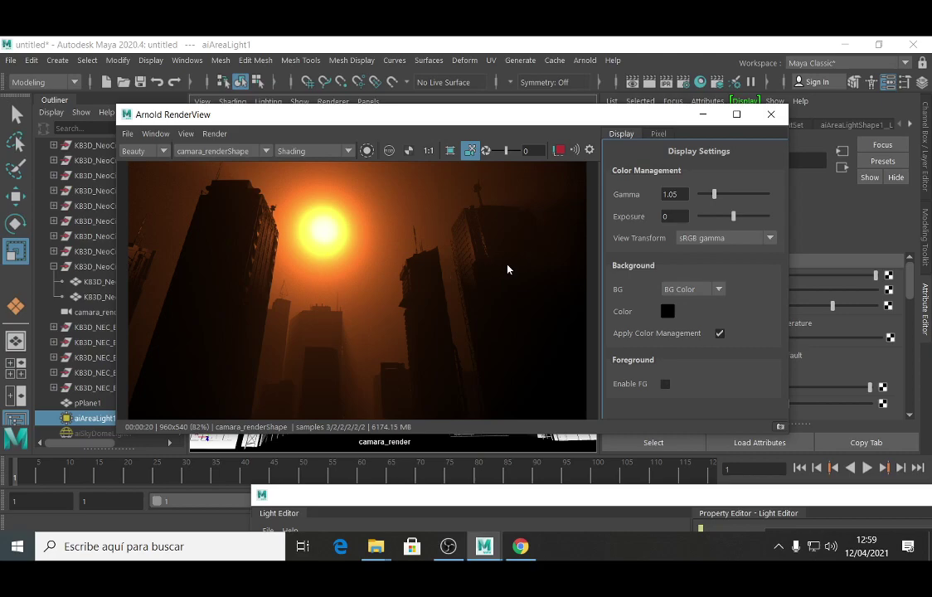
{"action": "left_click", "coordinate": [772, 115]}
- Review the area light's exposure and visibility values, and scale the light up slightly in the viewport
{"action": "left_click", "coordinate": [755, 306]}
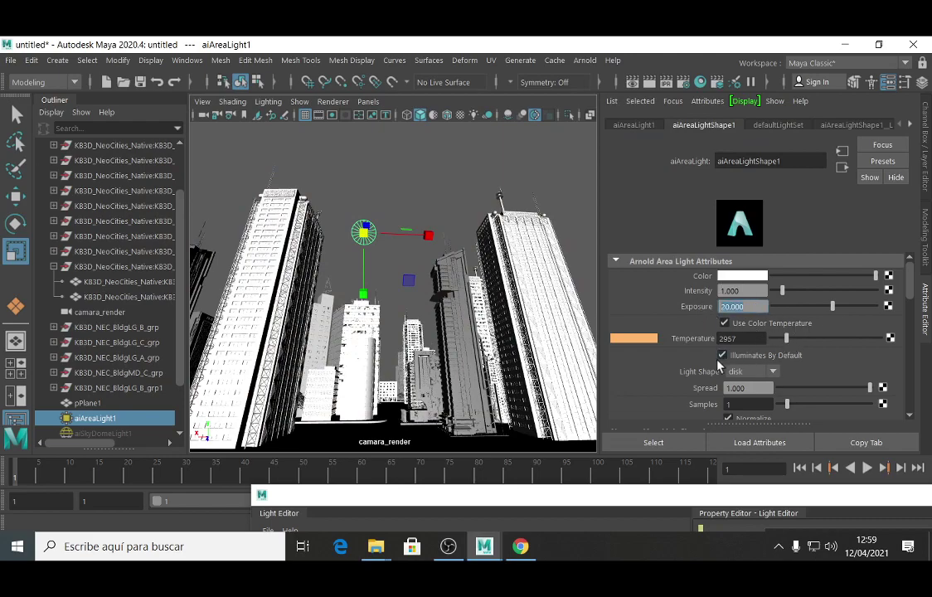
{"action": "left_click_drag", "start_coordinate": [912, 293], "coordinate": [911, 344]}
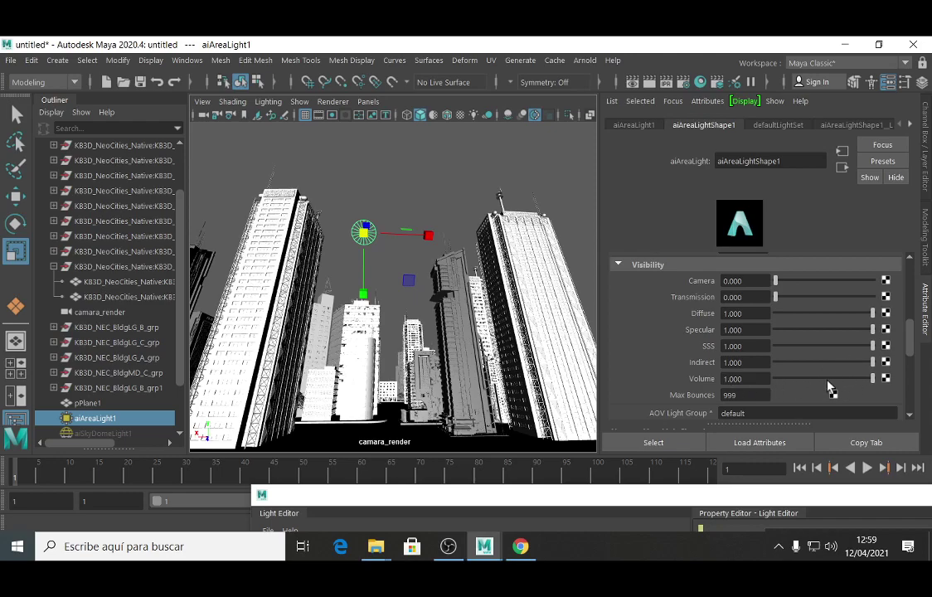
{"action": "left_click_drag", "start_coordinate": [911, 342], "coordinate": [919, 287]}
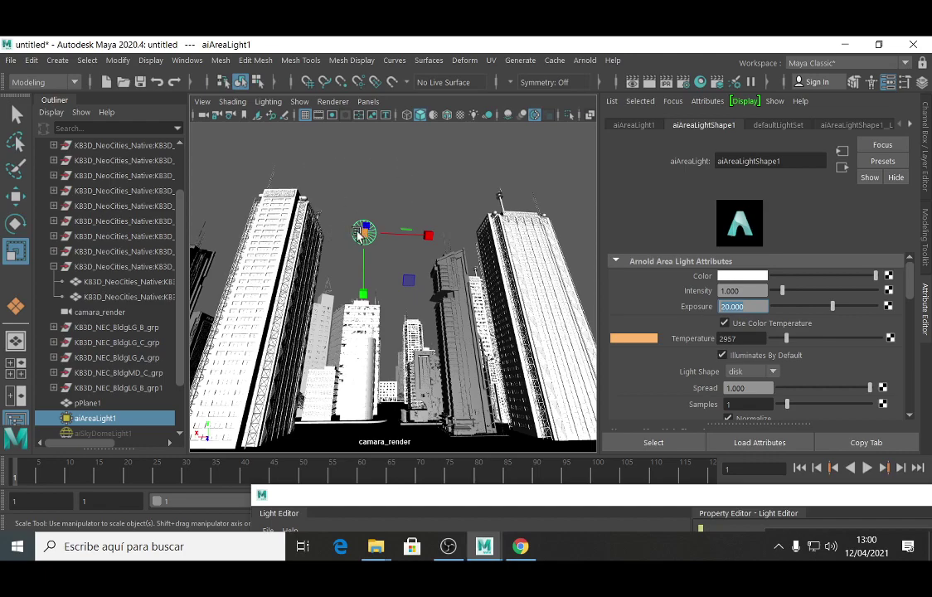
{"action": "left_click_drag", "start_coordinate": [366, 237], "coordinate": [369, 233]}
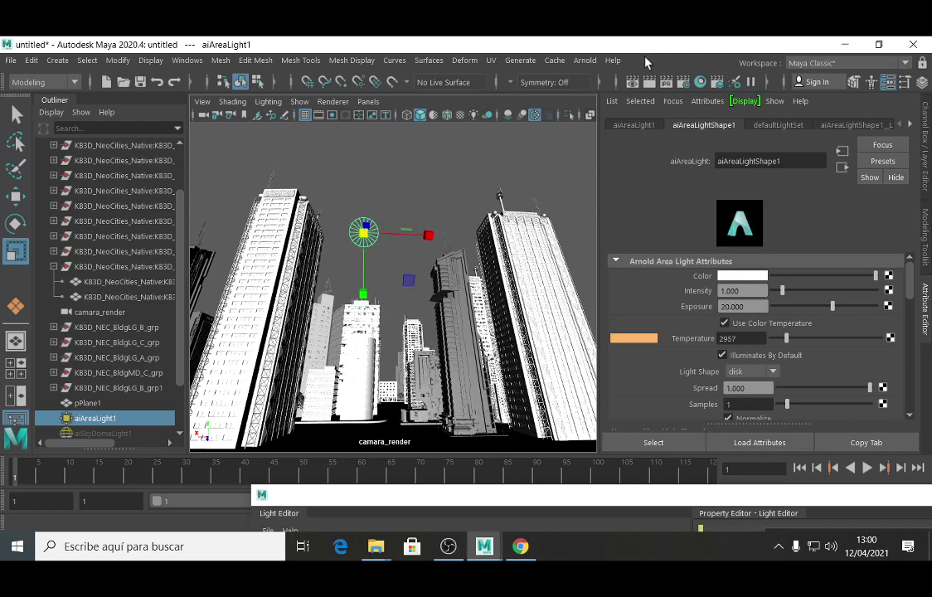
- Start the Arnold render view, hide its display settings and lower the area light's volume contribution to 0.479
{"action": "left_click", "coordinate": [585, 61]}
{"action": "left_click", "coordinate": [603, 87]}
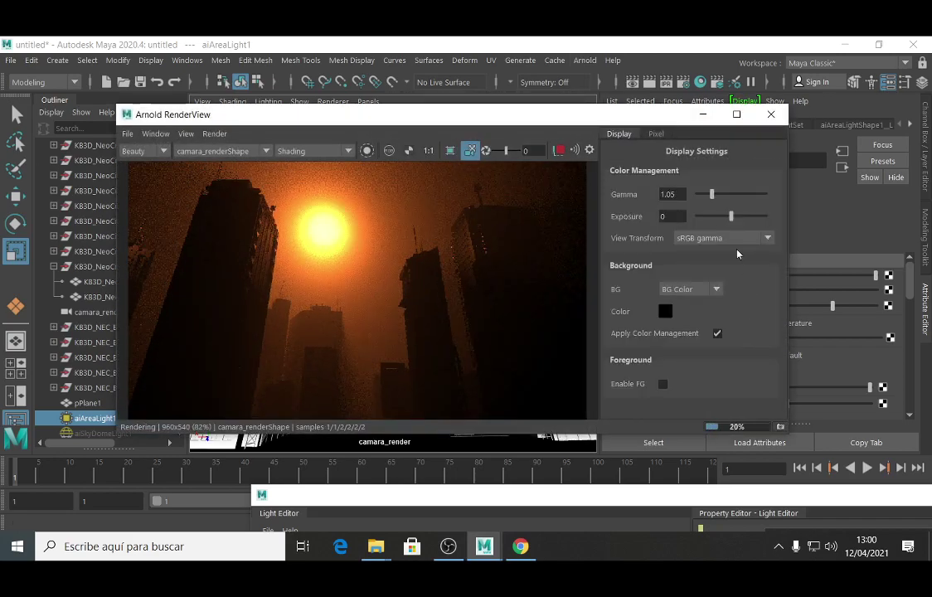
{"action": "left_click_drag", "start_coordinate": [521, 121], "coordinate": [457, 117]}
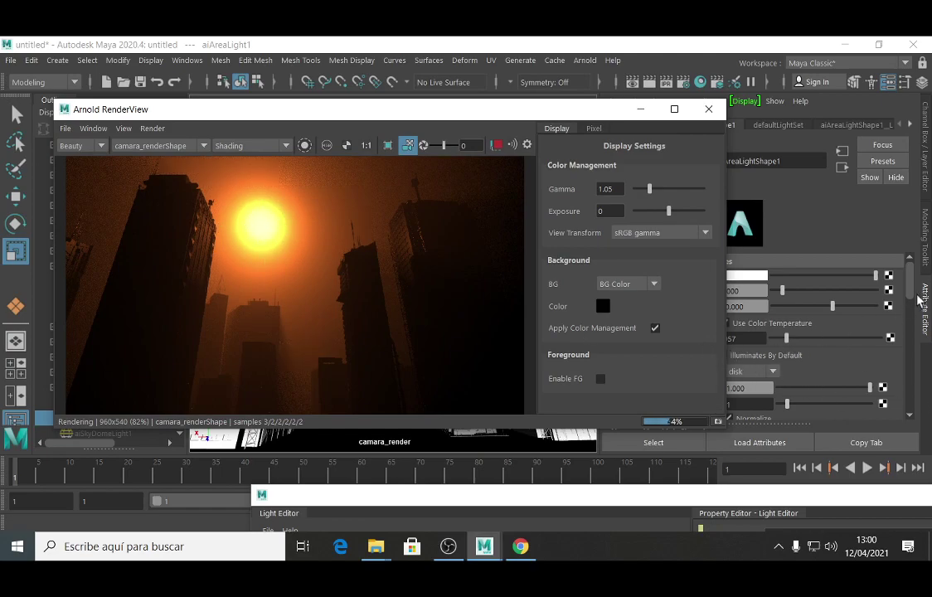
{"action": "left_click_drag", "start_coordinate": [916, 295], "coordinate": [913, 352]}
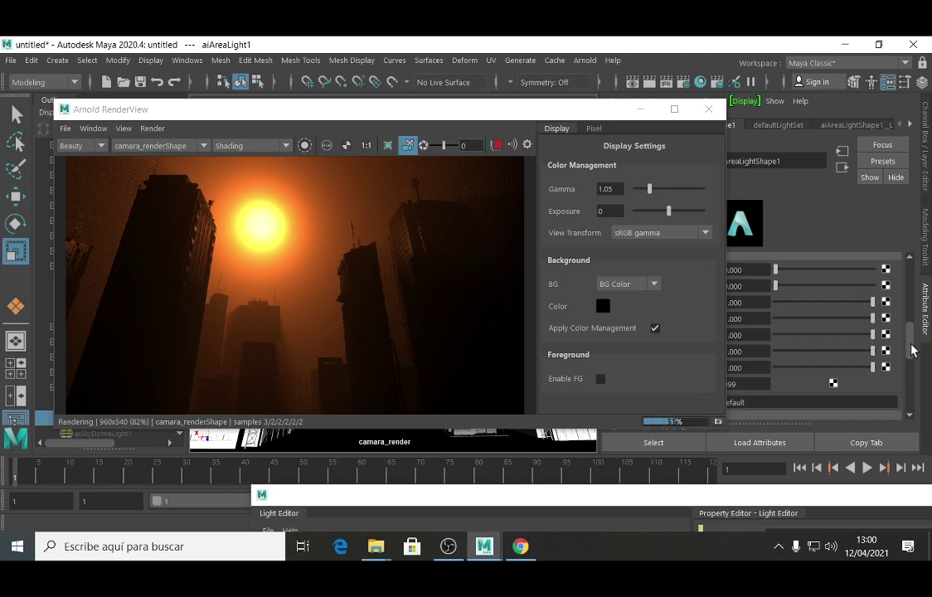
{"action": "left_click", "coordinate": [527, 146]}
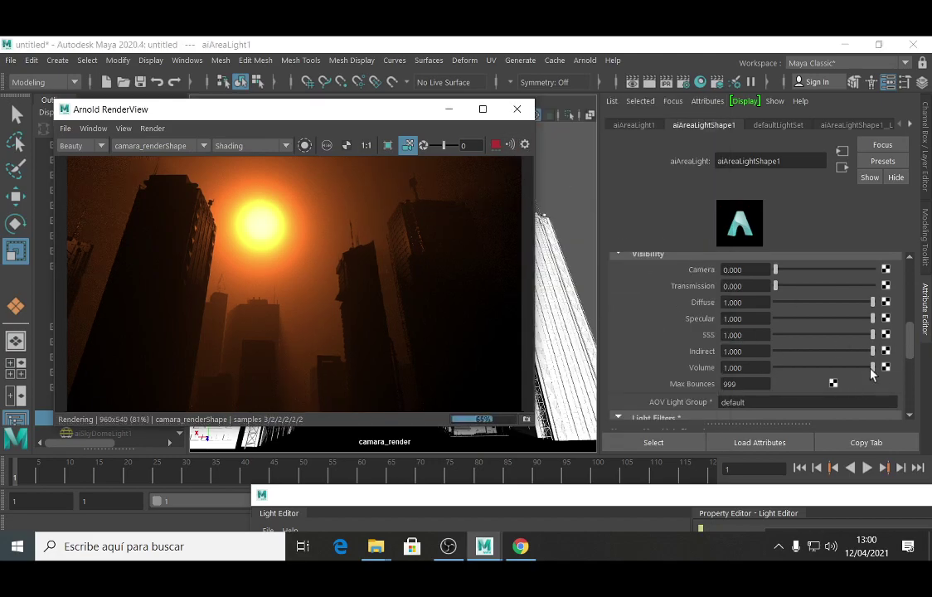
{"action": "left_click_drag", "start_coordinate": [873, 367], "coordinate": [827, 380]}
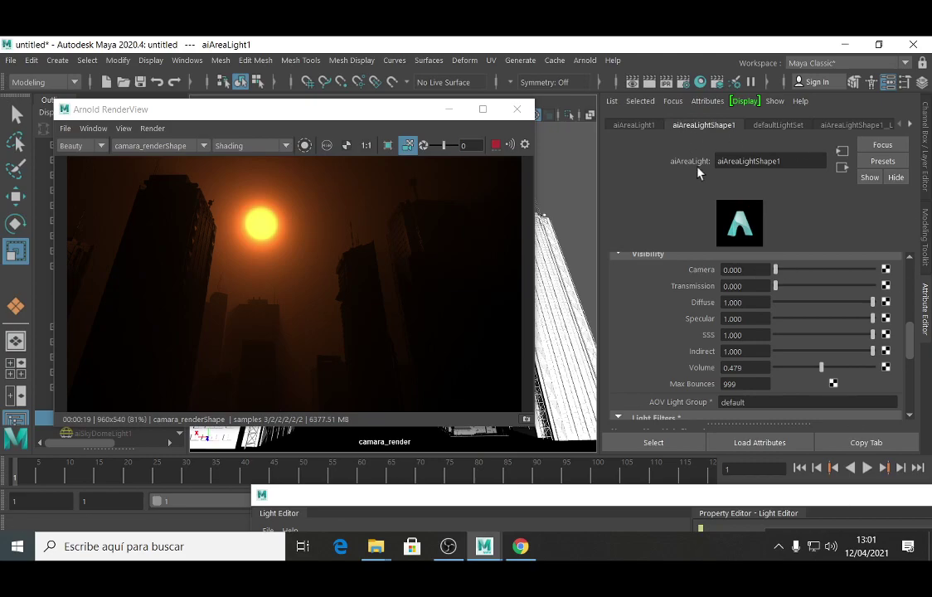
- Scale the area light up slightly in the viewport and lower its volume contribution to 0.383
{"action": "left_click_drag", "start_coordinate": [262, 116], "coordinate": [587, 170]}
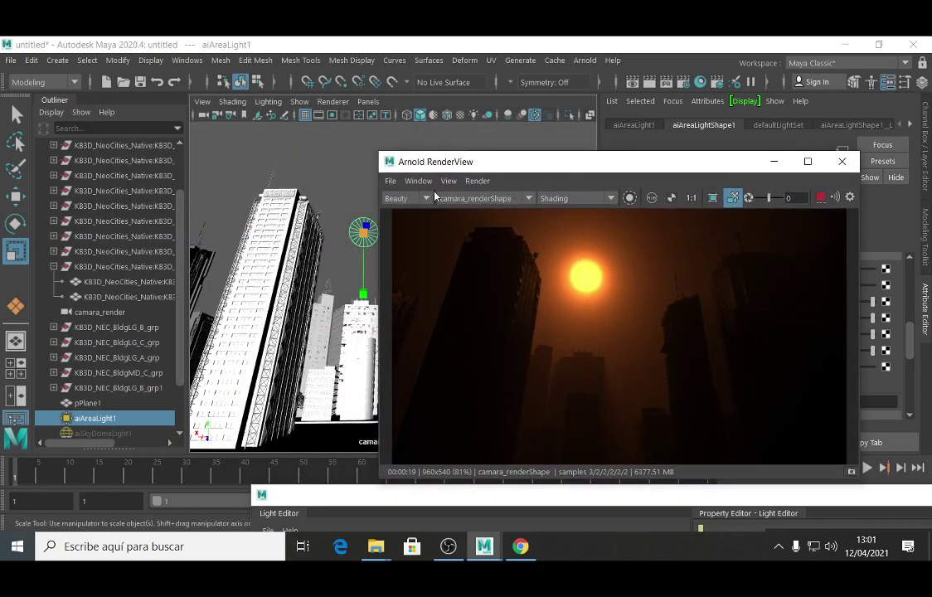
{"action": "left_click_drag", "start_coordinate": [514, 163], "coordinate": [594, 291]}
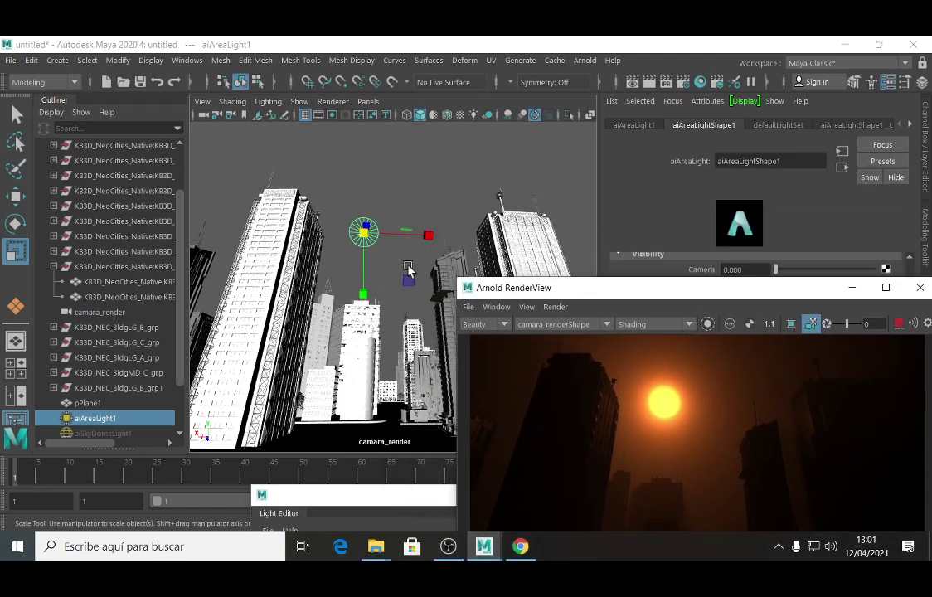
{"action": "left_click_drag", "start_coordinate": [365, 238], "coordinate": [370, 232]}
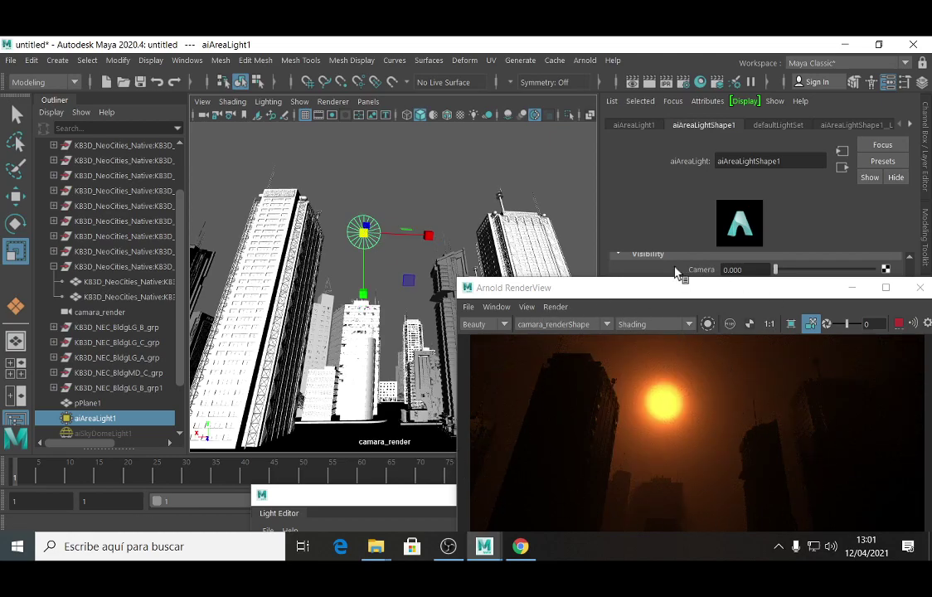
{"action": "left_click_drag", "start_coordinate": [700, 289], "coordinate": [312, 98]}
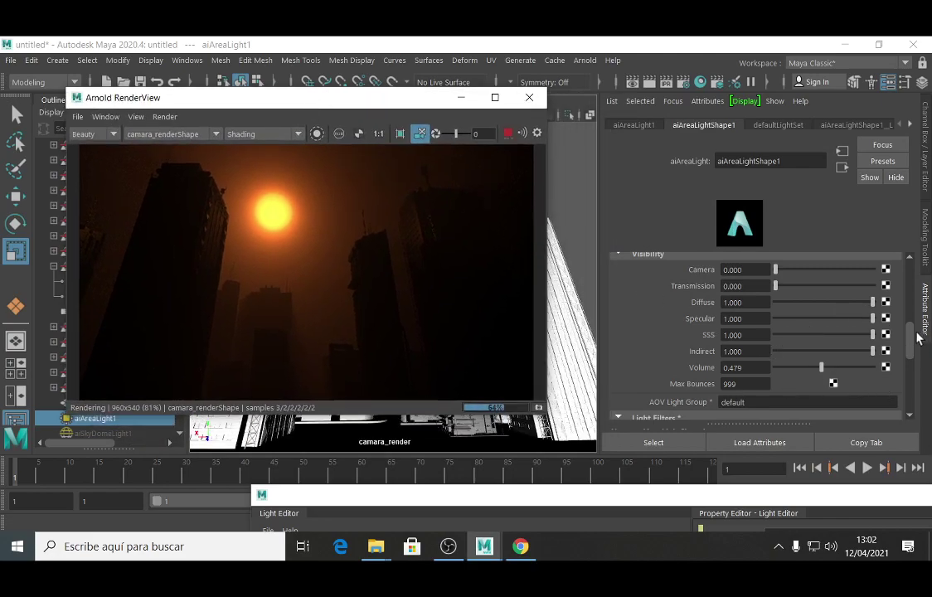
{"action": "left_click_drag", "start_coordinate": [824, 370], "coordinate": [813, 372]}
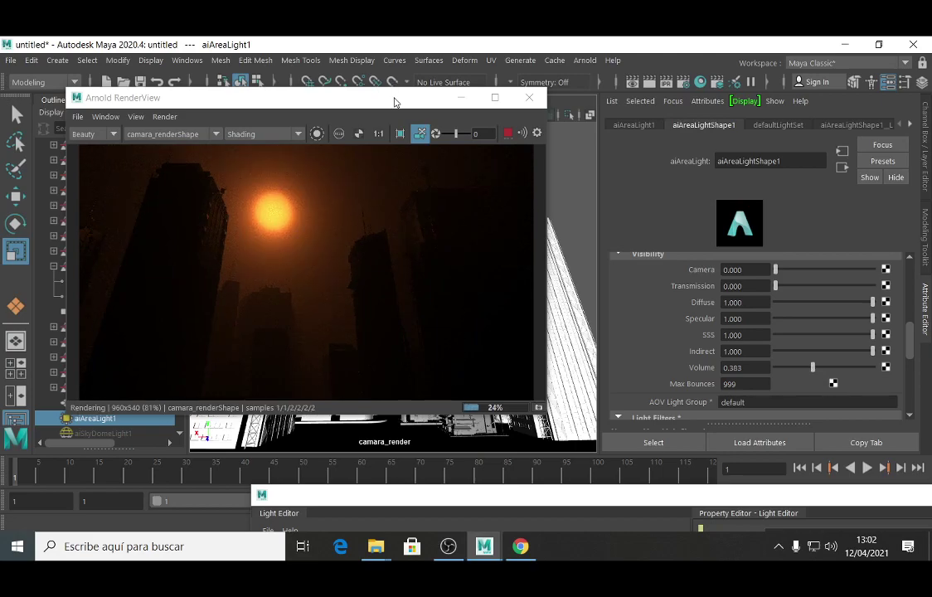
- Scale the area light down to a small disc and move it sideways until the tall foreground tower partly hides it
{"action": "left_click_drag", "start_coordinate": [433, 98], "coordinate": [764, 176]}
{"action": "key", "text": "r"}
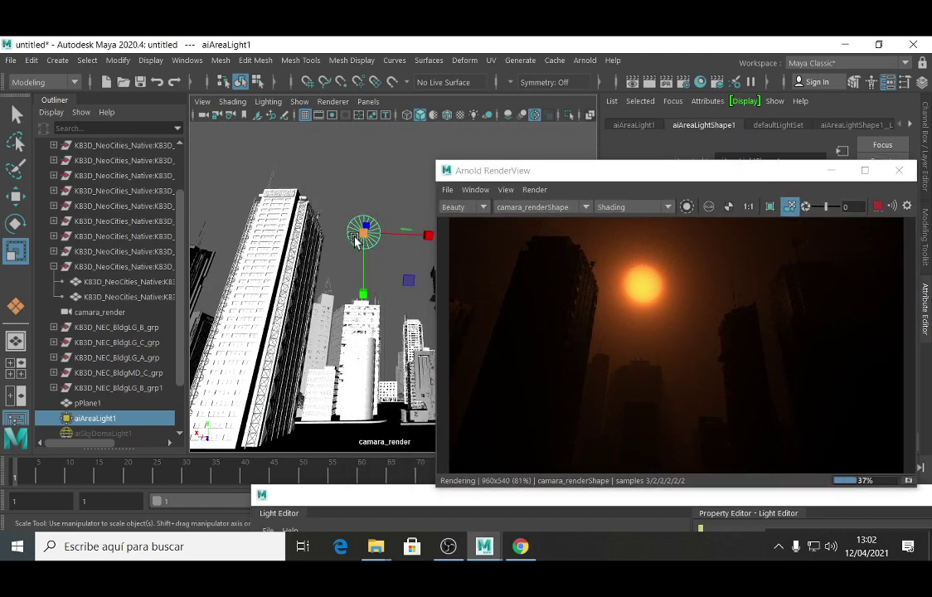
{"action": "left_click_drag", "start_coordinate": [363, 238], "coordinate": [343, 244]}
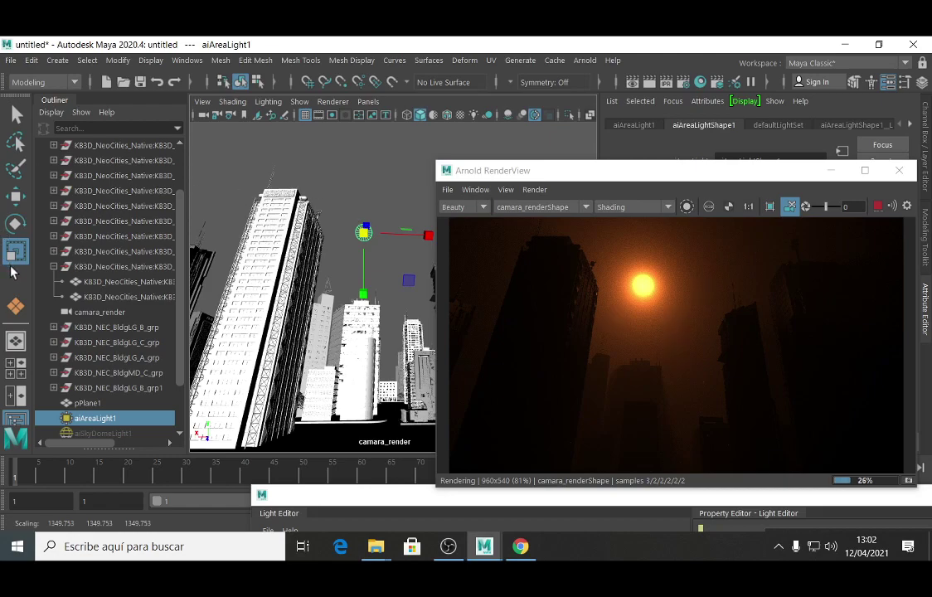
{"action": "left_click", "coordinate": [16, 196]}
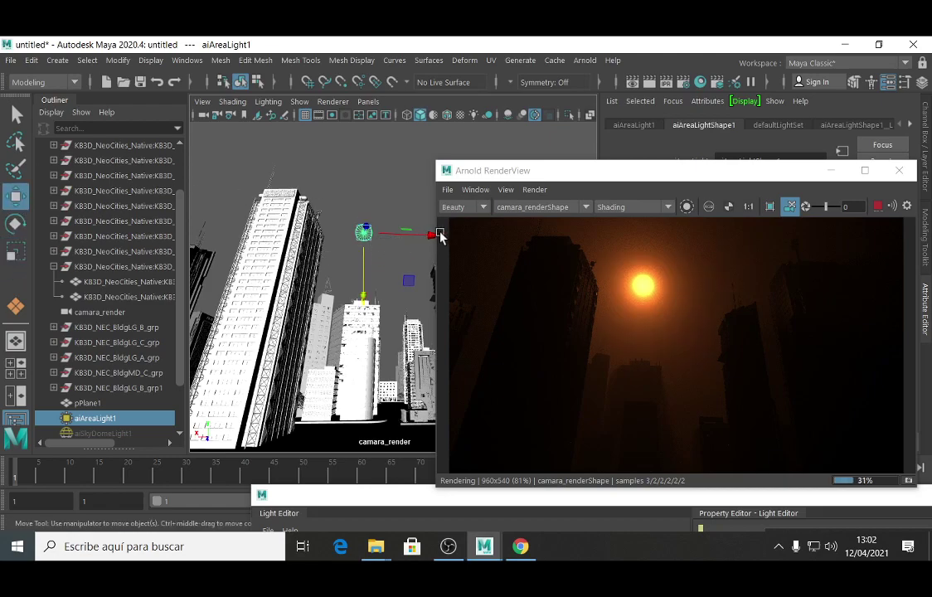
{"action": "left_click_drag", "start_coordinate": [421, 239], "coordinate": [510, 331]}
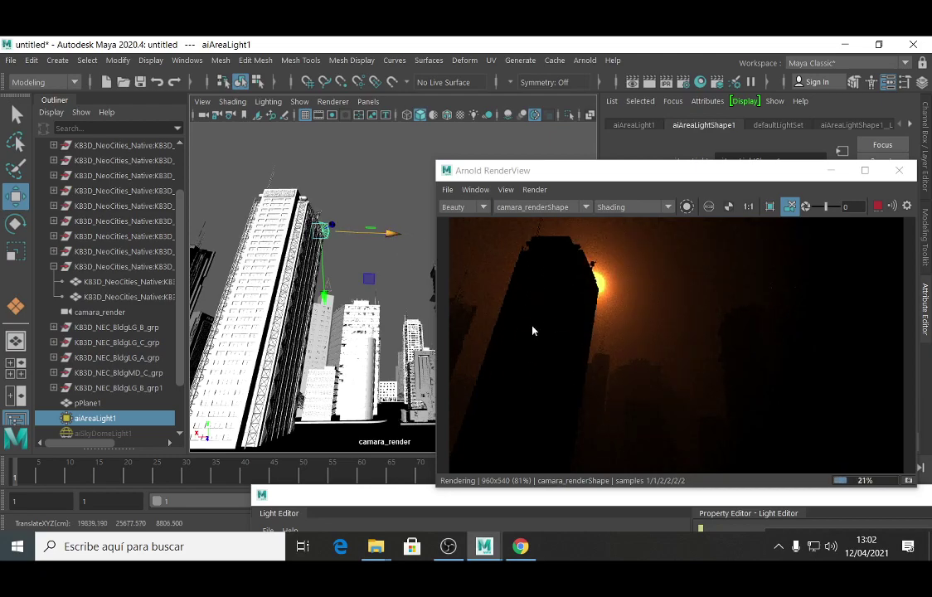
- Open the atmosphere volume from the render settings, try a diffuse contribution of 0.977 and settle on 0.859
{"action": "left_click", "coordinate": [100, 435]}
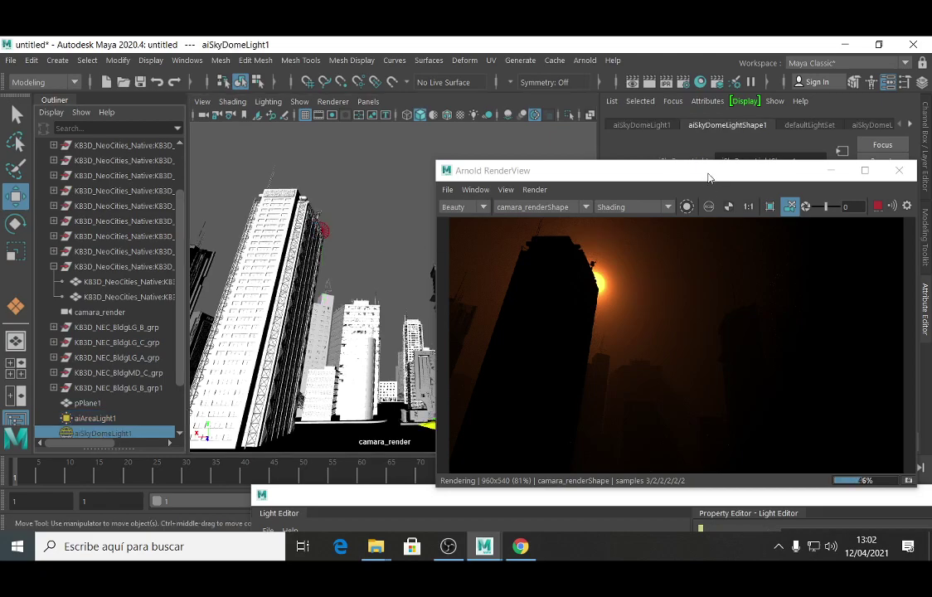
{"action": "left_click_drag", "start_coordinate": [709, 177], "coordinate": [353, 163]}
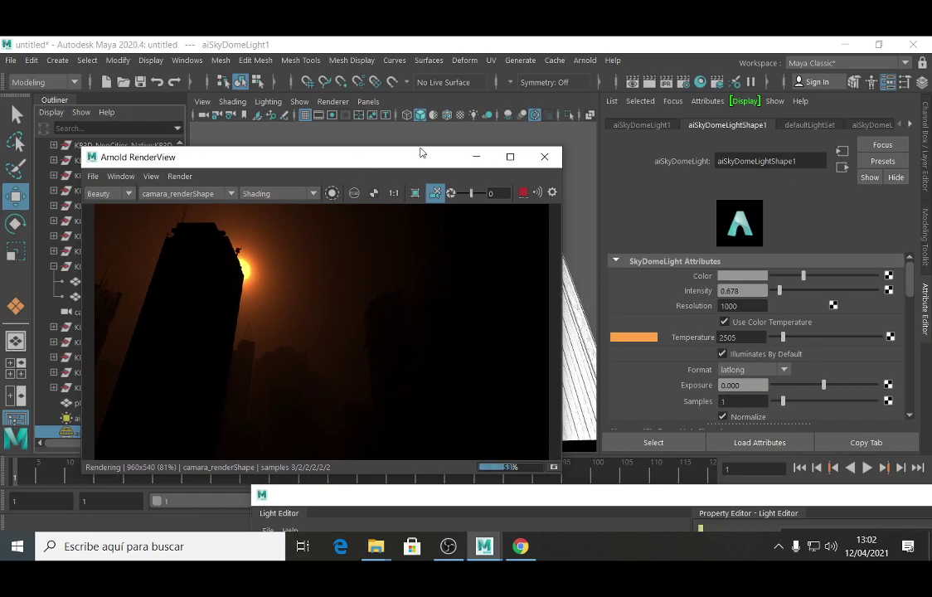
{"action": "left_click", "coordinate": [684, 84]}
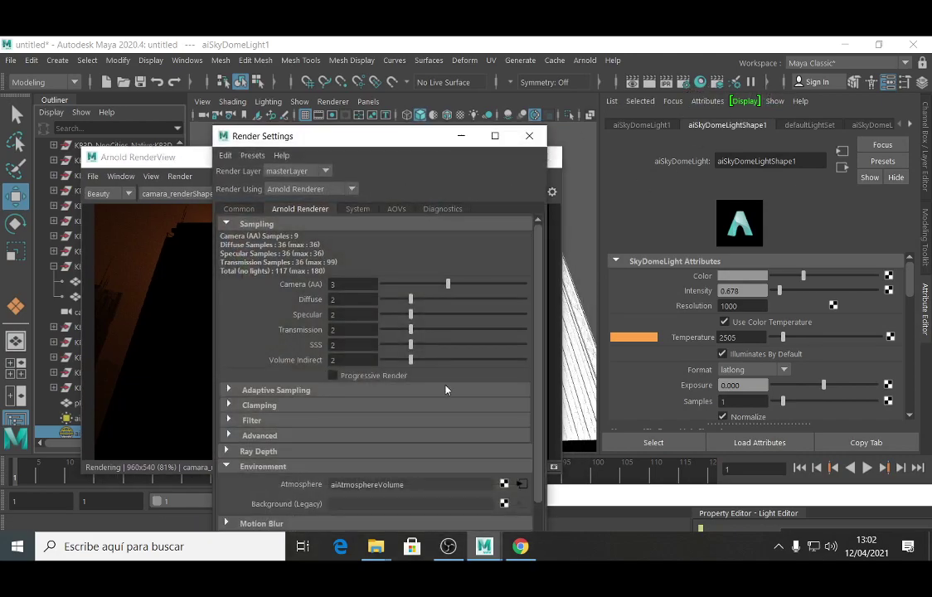
{"action": "left_click", "coordinate": [521, 485]}
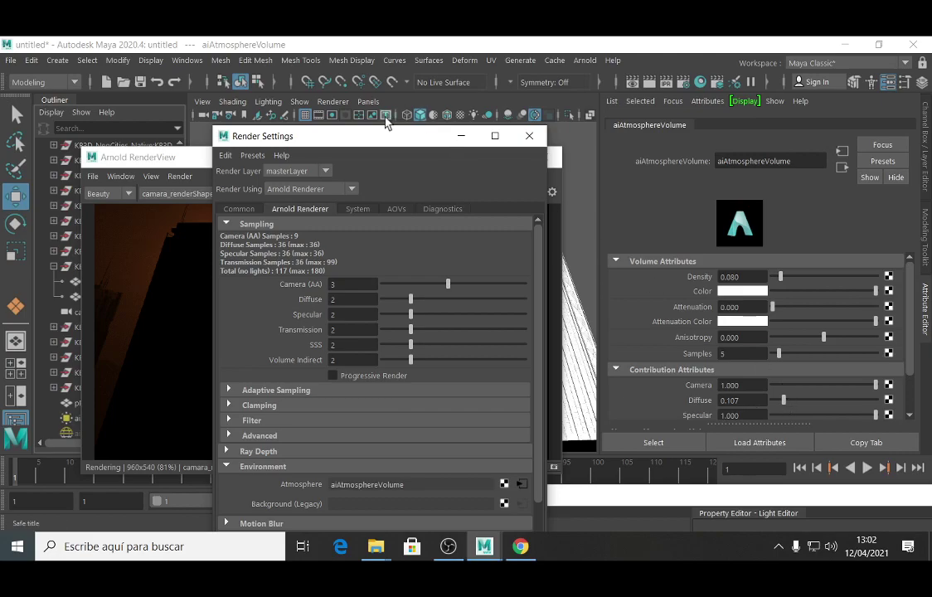
{"action": "left_click", "coordinate": [528, 136]}
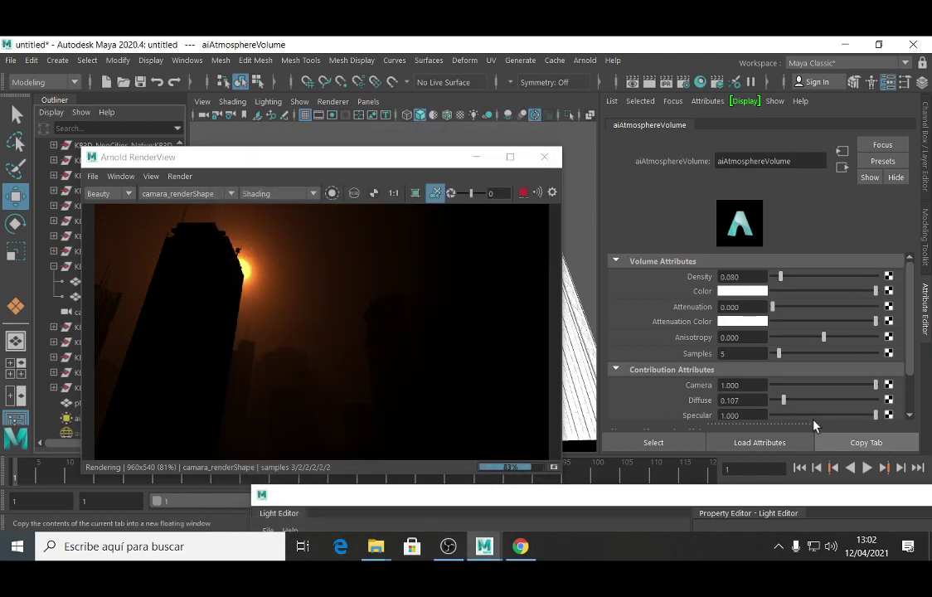
{"action": "left_click_drag", "start_coordinate": [799, 404], "coordinate": [871, 394]}
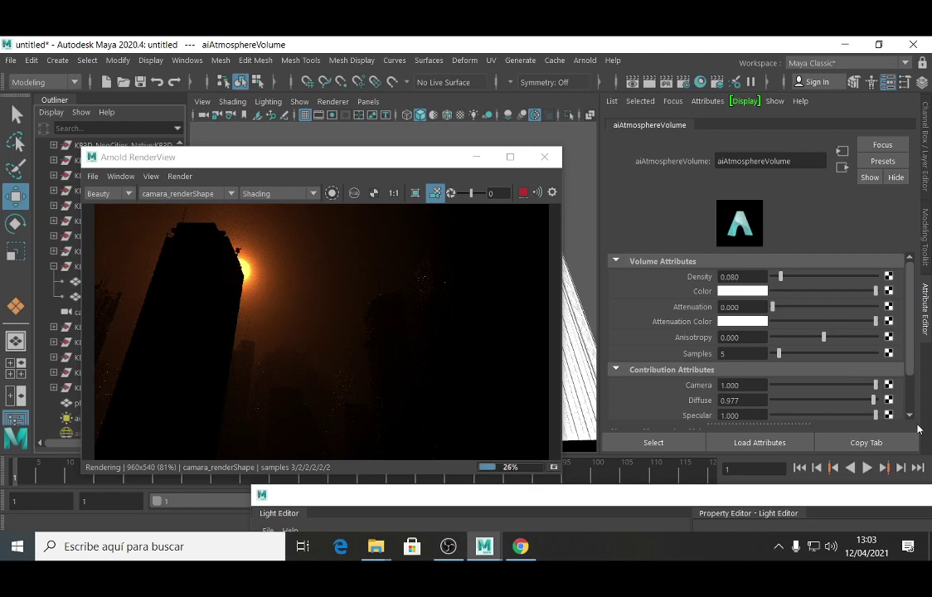
{"action": "left_click_drag", "start_coordinate": [873, 401], "coordinate": [860, 402]}
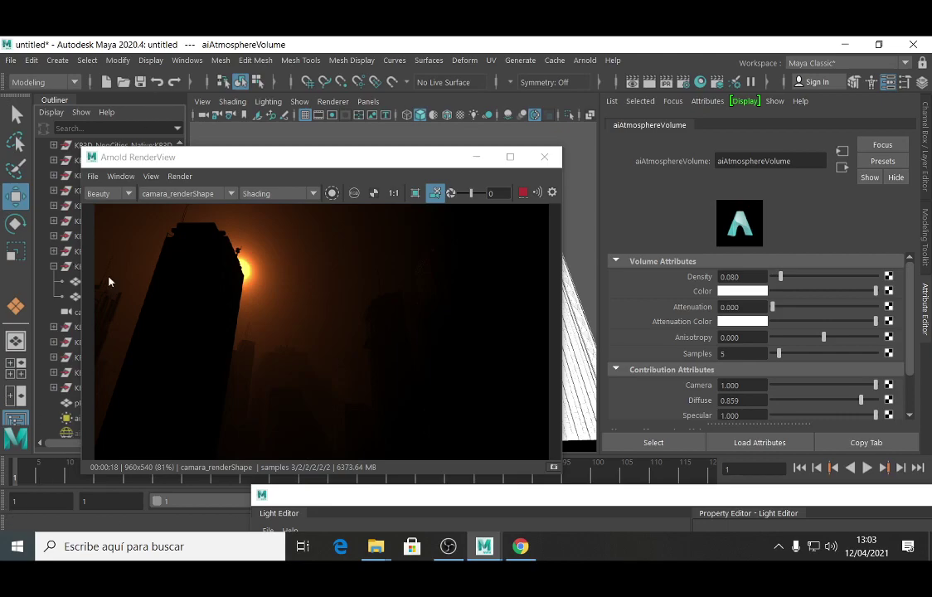
- Unhide the sky dome light and set its intensity to 0.2
{"action": "left_click_drag", "start_coordinate": [196, 159], "coordinate": [269, 150]}
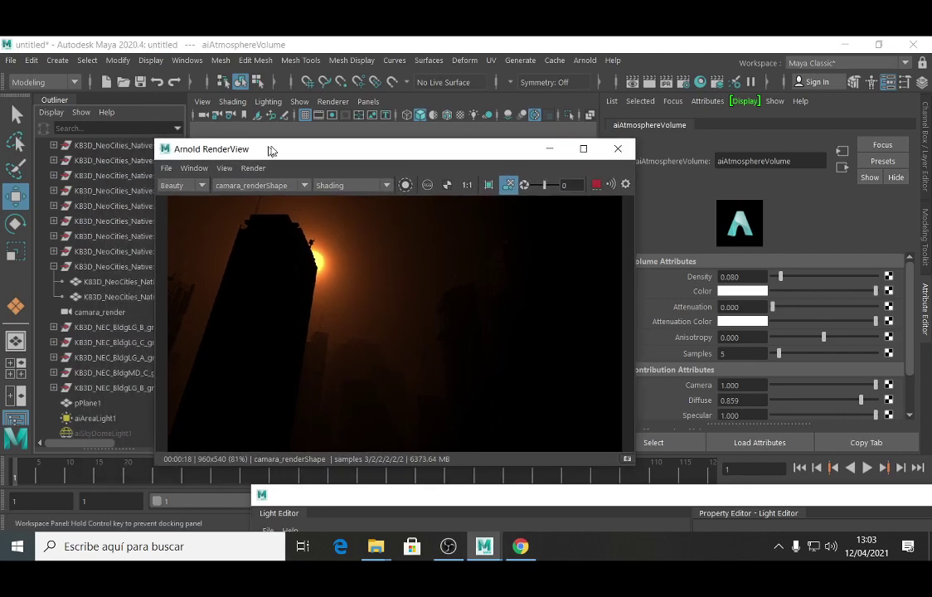
{"action": "left_click", "coordinate": [96, 433]}
{"action": "key", "text": "shift+h"}
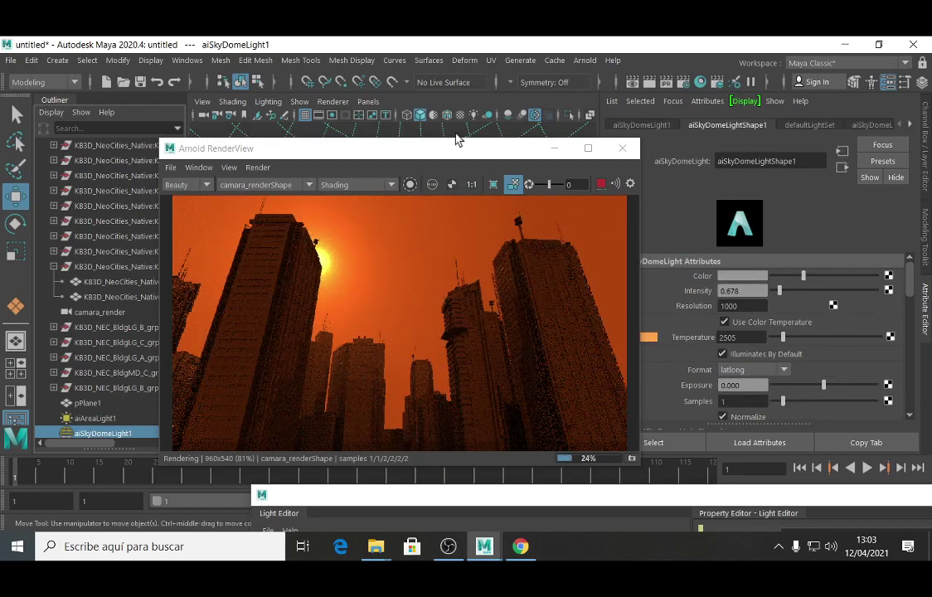
{"action": "left_click_drag", "start_coordinate": [401, 147], "coordinate": [314, 140]}
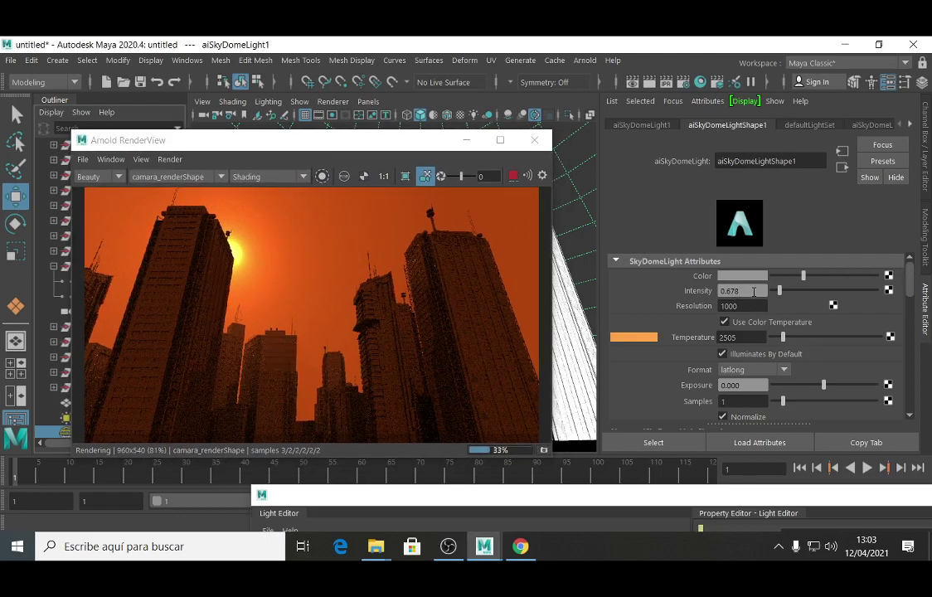
{"action": "double_click", "coordinate": [730, 290]}
{"action": "type", "text": "0.2"}
{"action": "key", "text": "Return"}
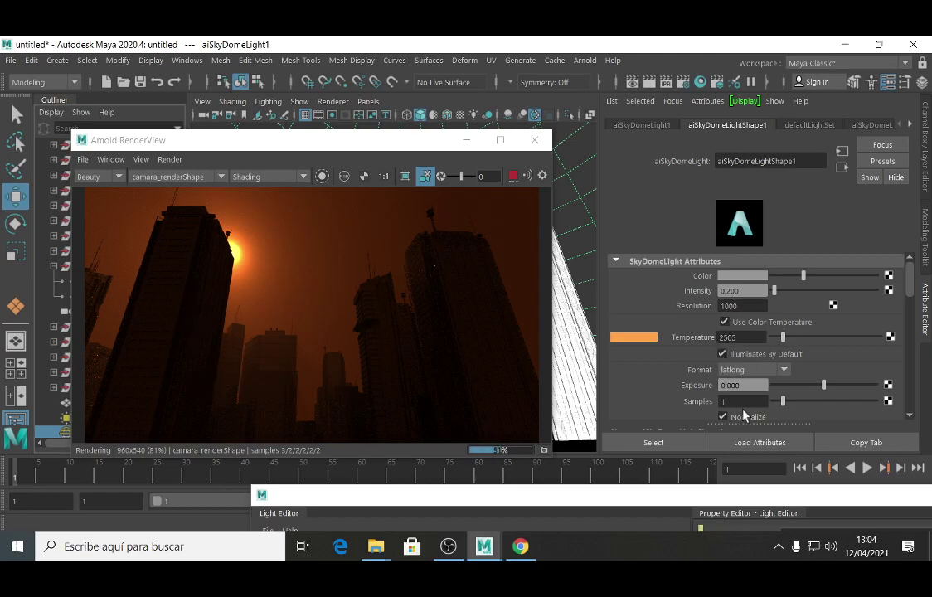
- Try a color temperature of 3258 on the sky dome light and undo the change
{"action": "left_click", "coordinate": [720, 386]}
{"action": "left_click_drag", "start_coordinate": [790, 340], "coordinate": [785, 342]}
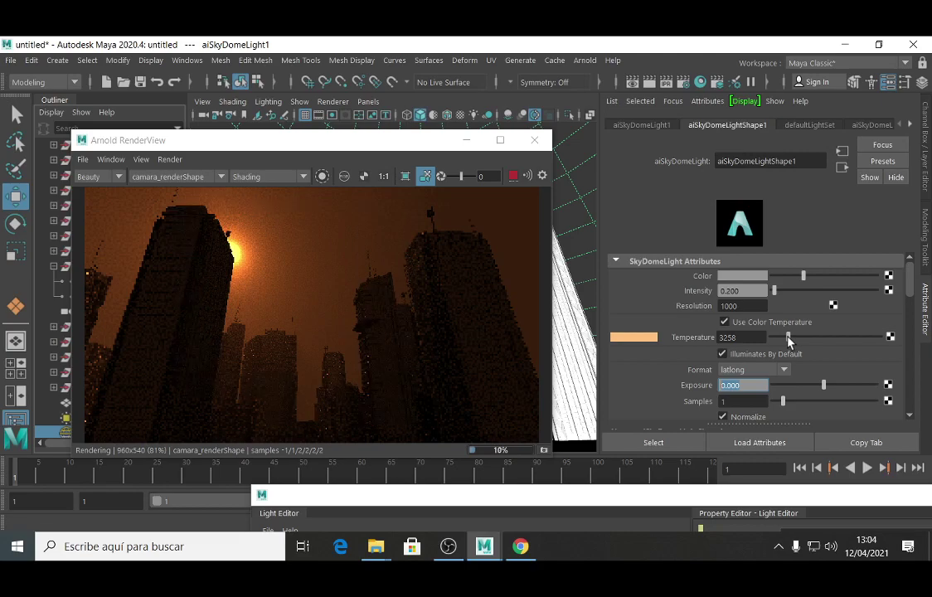
{"action": "key", "text": "ctrl+z"}
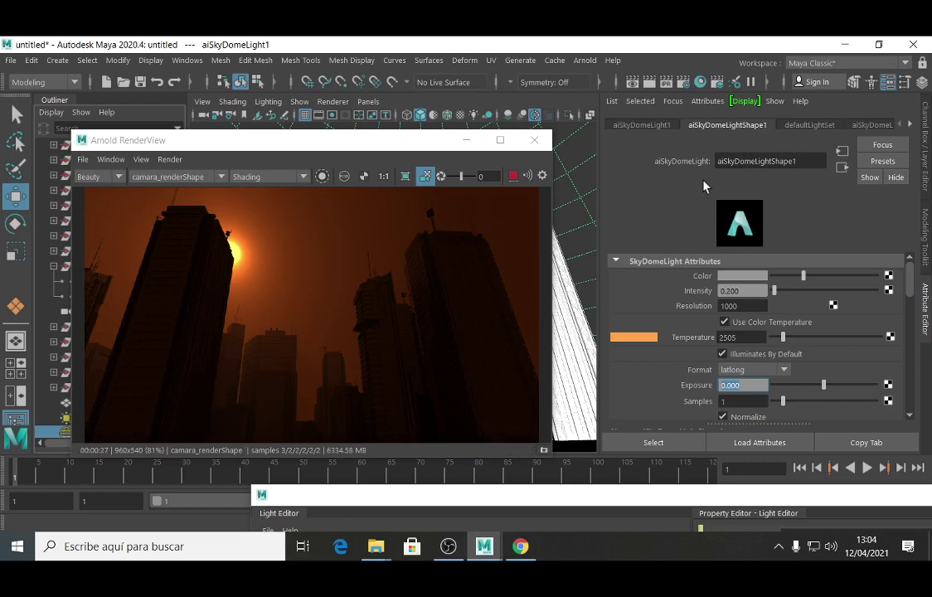
- Examine the rendered city and review the area light's exposure, shadow, volume visibility and temperature settings
{"action": "left_click_drag", "start_coordinate": [321, 147], "coordinate": [512, 128]}
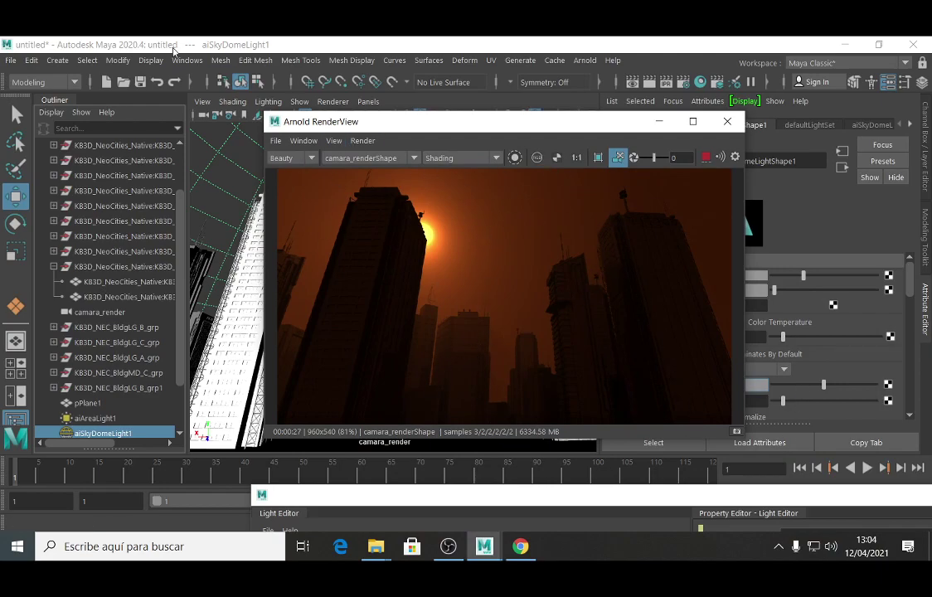
{"action": "left_click_drag", "start_coordinate": [515, 132], "coordinate": [327, 111]}
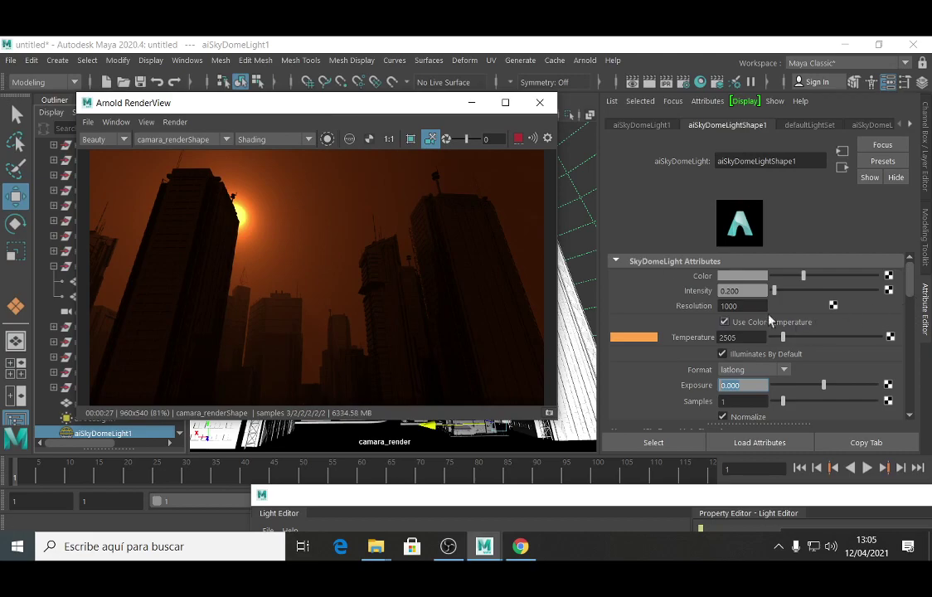
{"action": "left_click_drag", "start_coordinate": [181, 100], "coordinate": [264, 106]}
{"action": "left_click", "coordinate": [94, 419]}
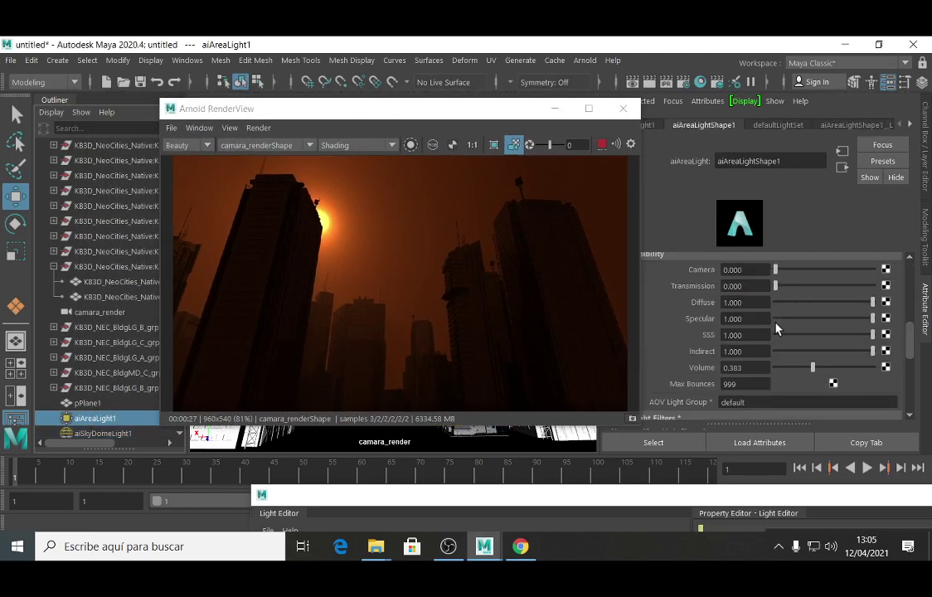
{"action": "scroll", "coordinate": [801, 248], "scroll_direction": "up", "scroll_amount": 5}
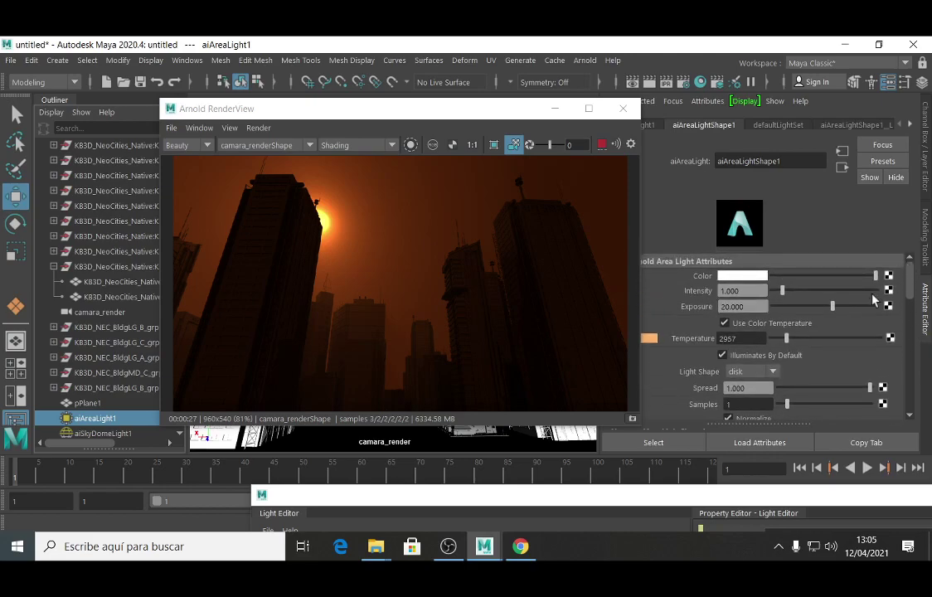
{"action": "left_click", "coordinate": [758, 308]}
{"action": "scroll", "coordinate": [915, 307], "scroll_direction": "down", "scroll_amount": 6}
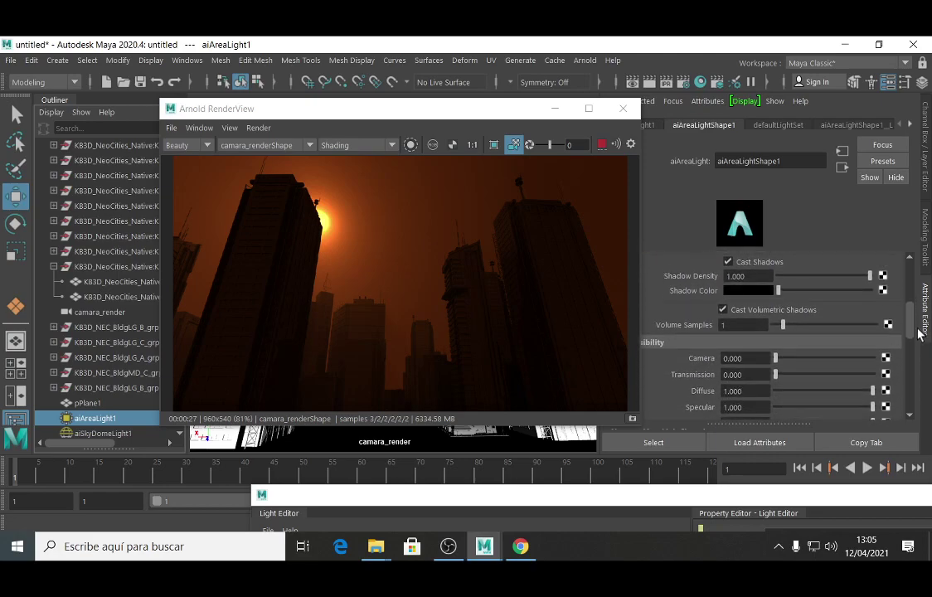
{"action": "scroll", "coordinate": [812, 312], "scroll_direction": "up", "scroll_amount": 1}
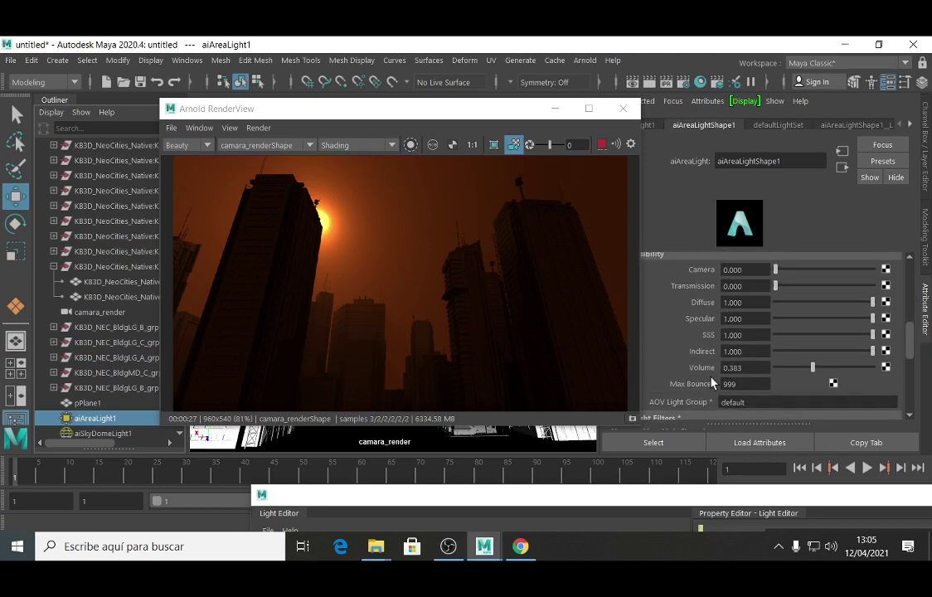
{"action": "left_click", "coordinate": [747, 368]}
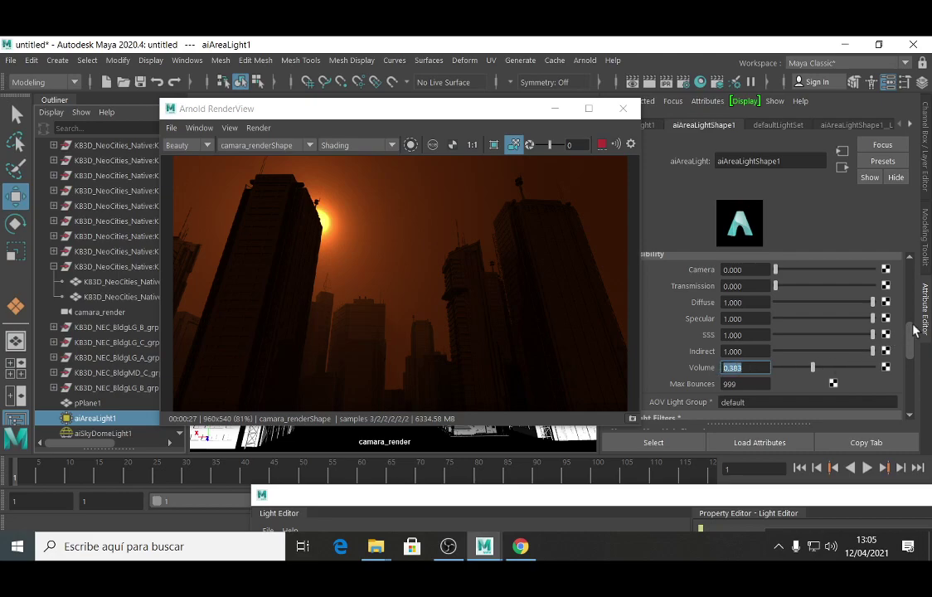
{"action": "left_click_drag", "start_coordinate": [910, 332], "coordinate": [916, 311]}
{"action": "left_click_drag", "start_coordinate": [431, 114], "coordinate": [377, 158]}
{"action": "left_click_drag", "start_coordinate": [910, 322], "coordinate": [915, 303]}
{"action": "scroll", "coordinate": [825, 306], "scroll_direction": "up", "scroll_amount": 1}
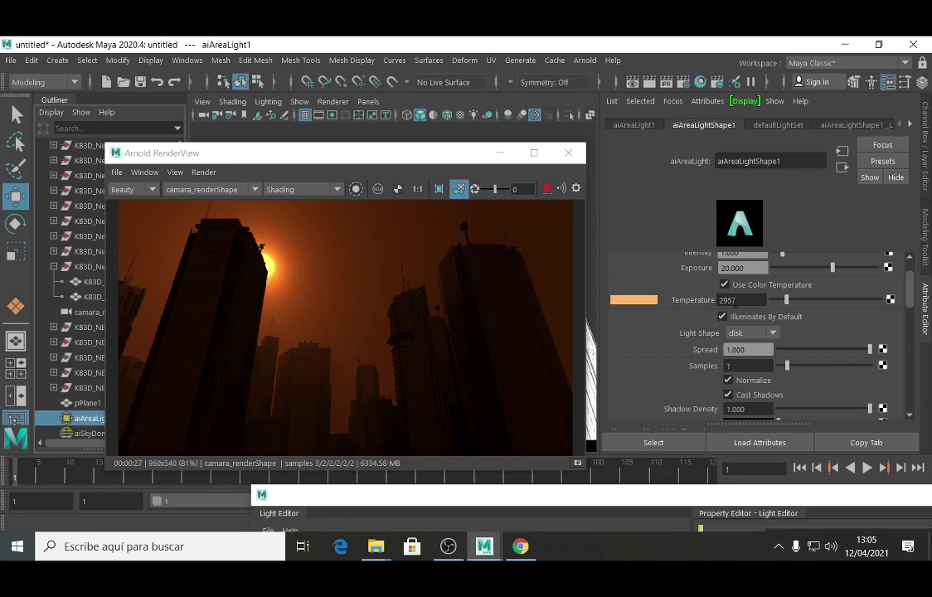
- Try a cool color temperature of 14548 on the area light
{"action": "double_click", "coordinate": [730, 300]}
{"action": "left_click_drag", "start_coordinate": [862, 305], "coordinate": [876, 301]}
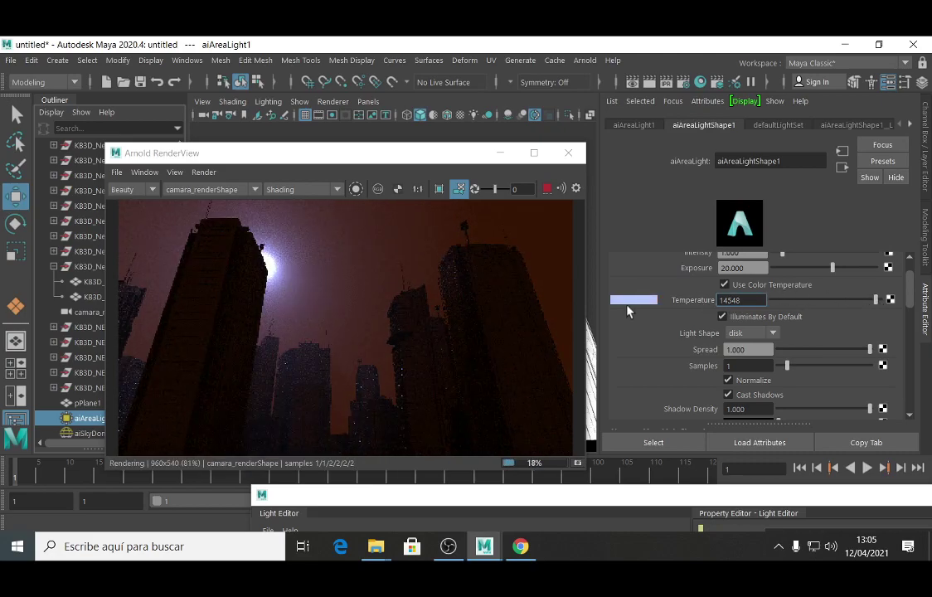
- Try a color temperature of 12817 on the sky dome light and settle on 2957
{"action": "left_click", "coordinate": [83, 434]}
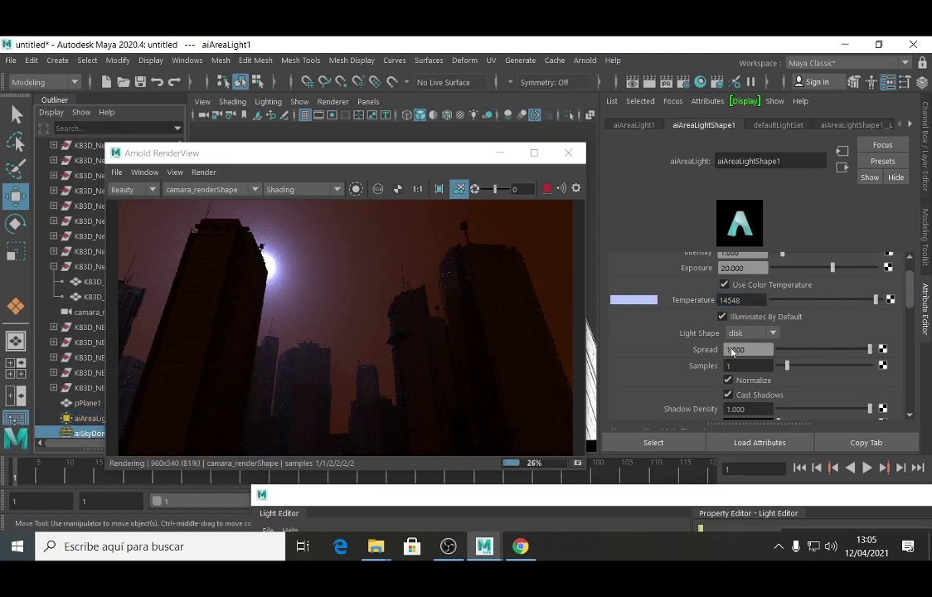
{"action": "left_click_drag", "start_coordinate": [783, 337], "coordinate": [863, 339]}
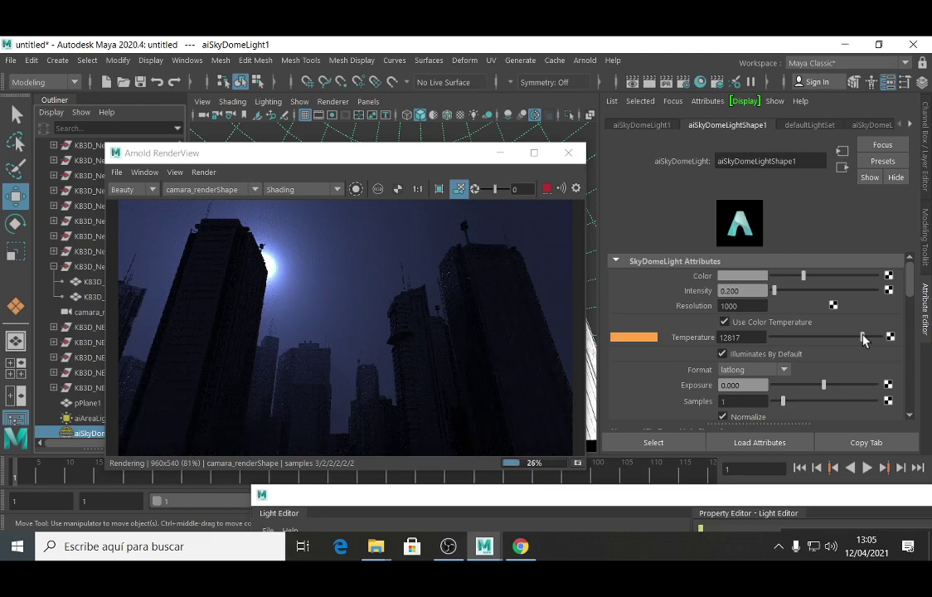
{"action": "left_click_drag", "start_coordinate": [863, 339], "coordinate": [786, 339]}
{"action": "left_click_drag", "start_coordinate": [786, 340], "coordinate": [785, 340]}
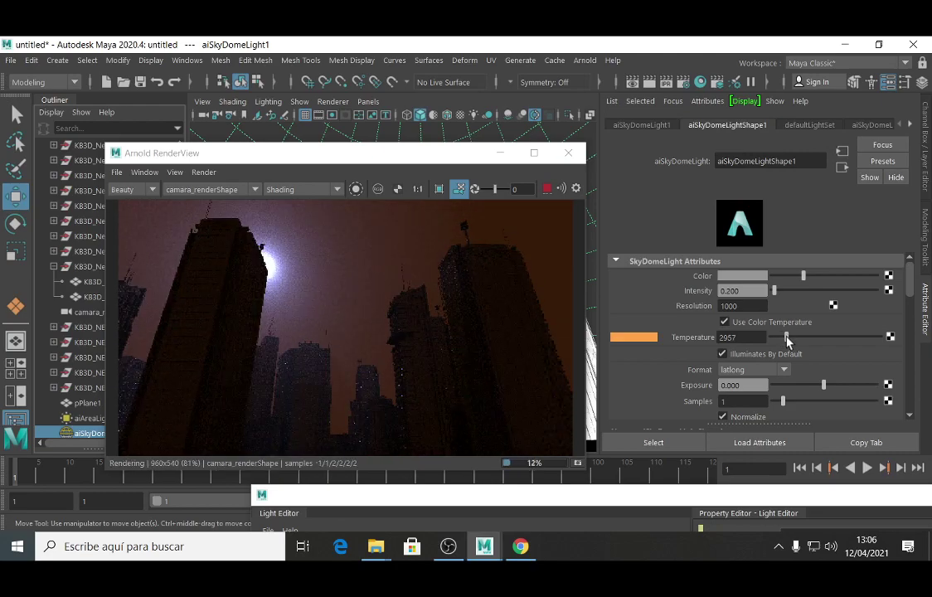
{"action": "key", "text": "ctrl+z"}
{"action": "key", "text": "ctrl+z"}
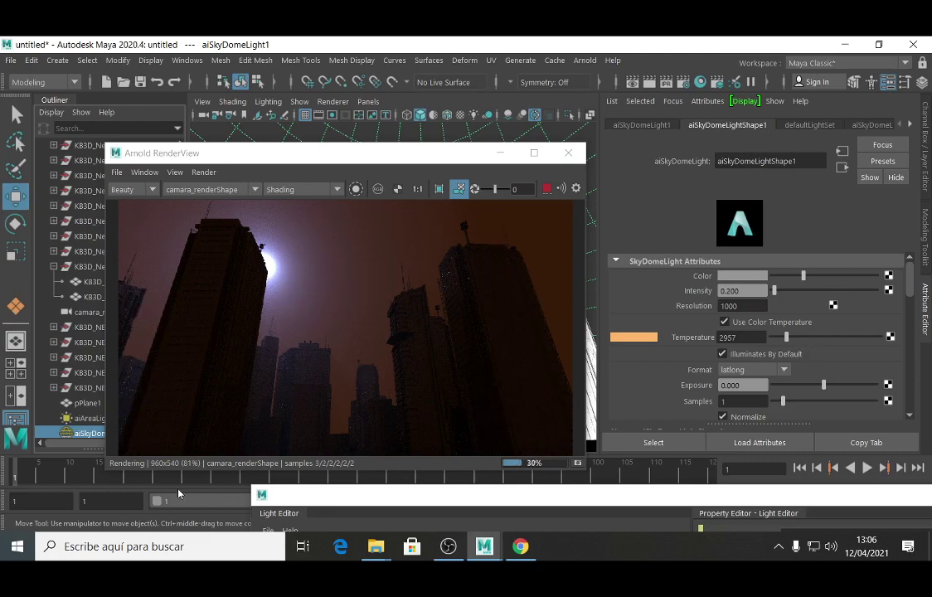
- Set the area light's color temperature to 3183, comparing the render with color temperature turned off and back on
{"action": "left_click", "coordinate": [87, 418]}
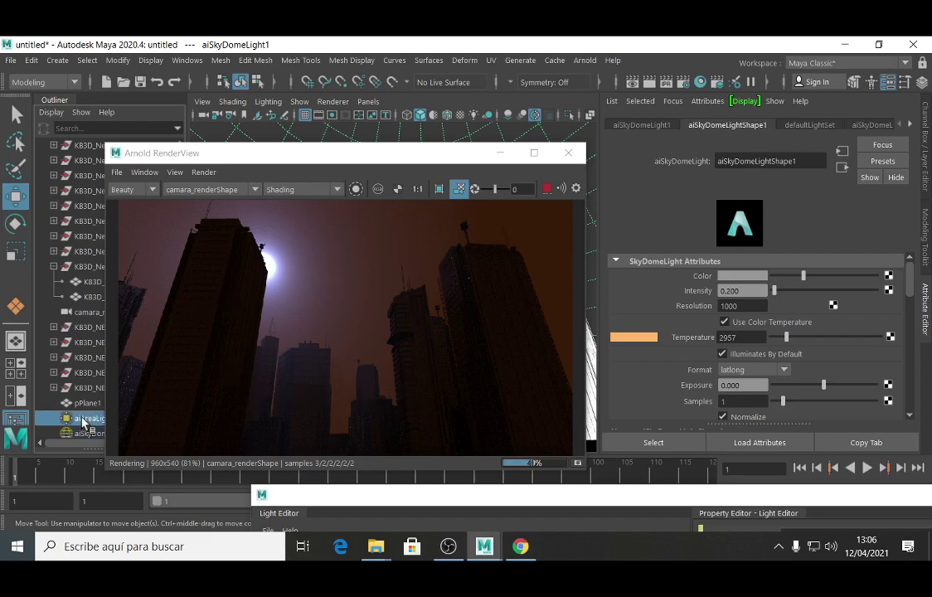
{"action": "mouse_move", "coordinate": [871, 349]}
{"action": "left_mouse_down"}
{"action": "mouse_move", "coordinate": [786, 351]}
{"action": "mouse_move", "coordinate": [886, 348]}
{"action": "left_mouse_up"}
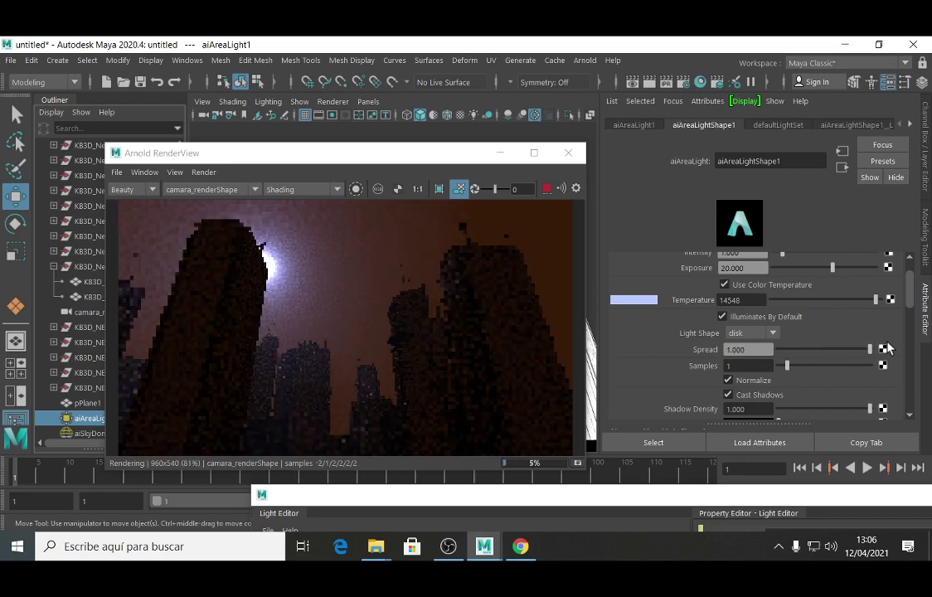
{"action": "left_click_drag", "start_coordinate": [876, 300], "coordinate": [790, 303]}
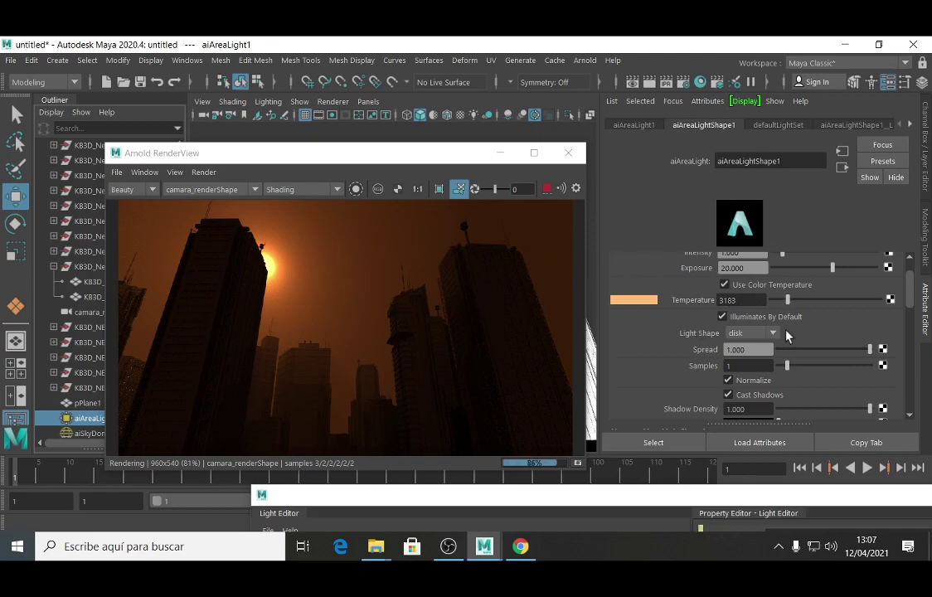
{"action": "left_click", "coordinate": [725, 285]}
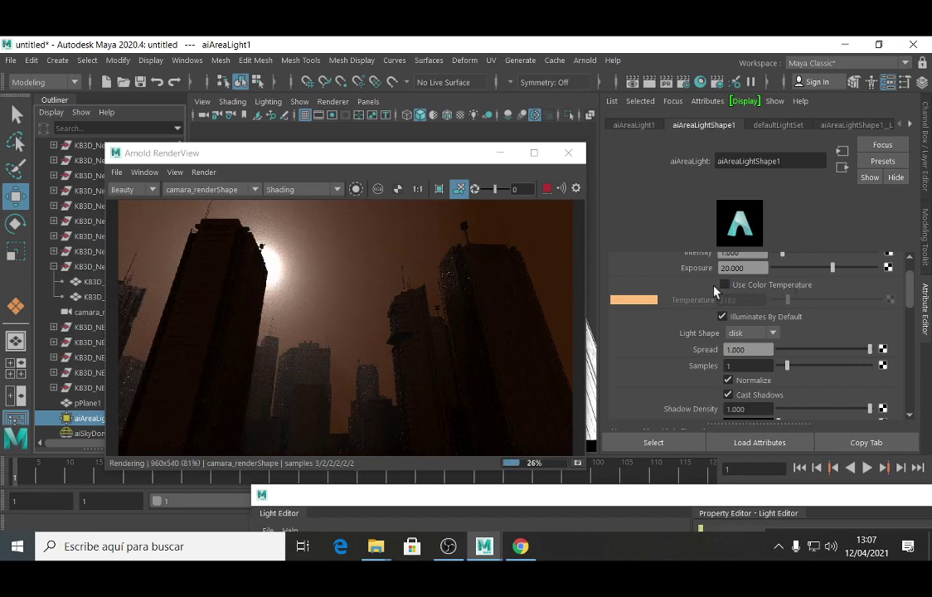
{"action": "left_click", "coordinate": [725, 285]}
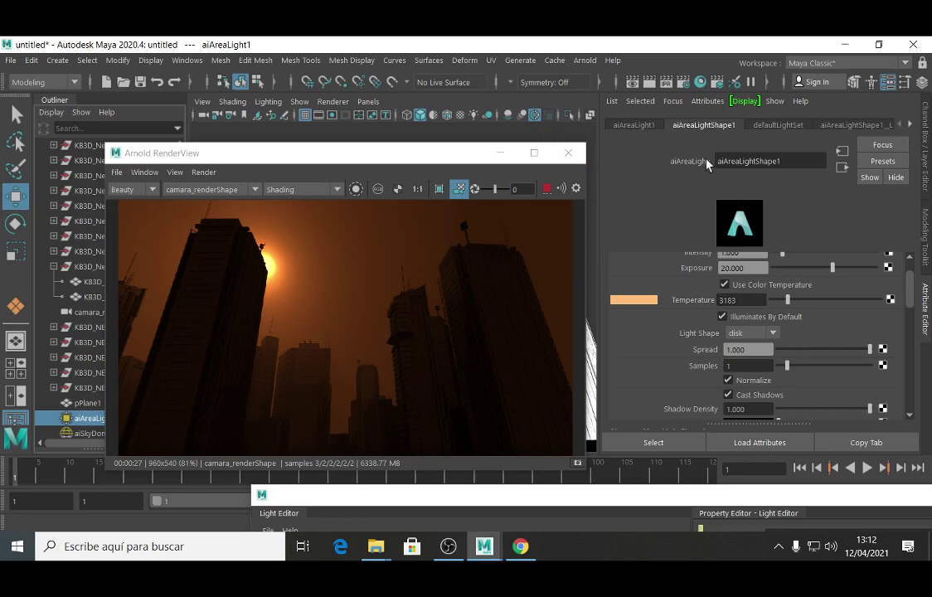
{"action": "left_click_drag", "start_coordinate": [344, 154], "coordinate": [494, 156]}
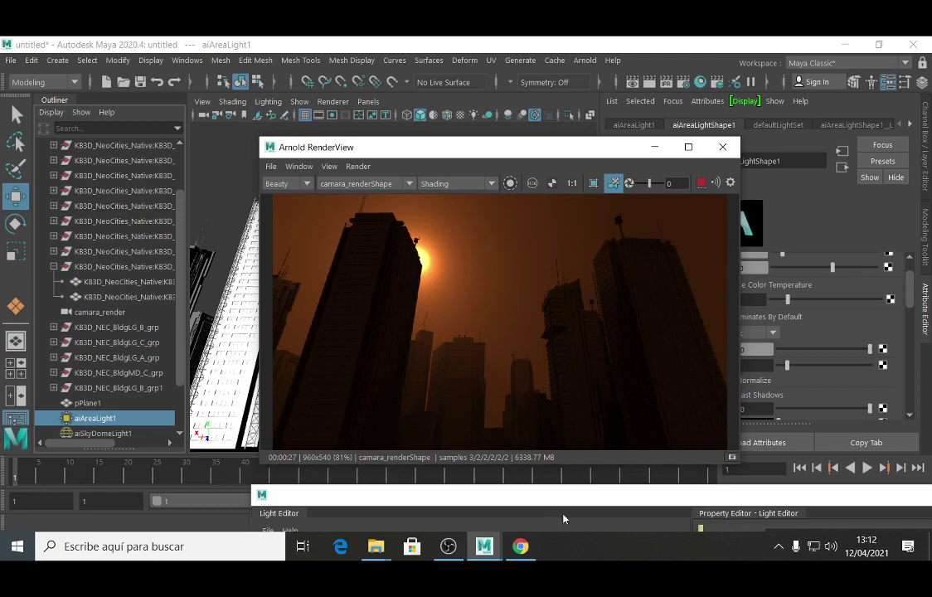
{"action": "mouse_move", "coordinate": [520, 554]}
{"action": "left_click", "coordinate": [448, 546]}
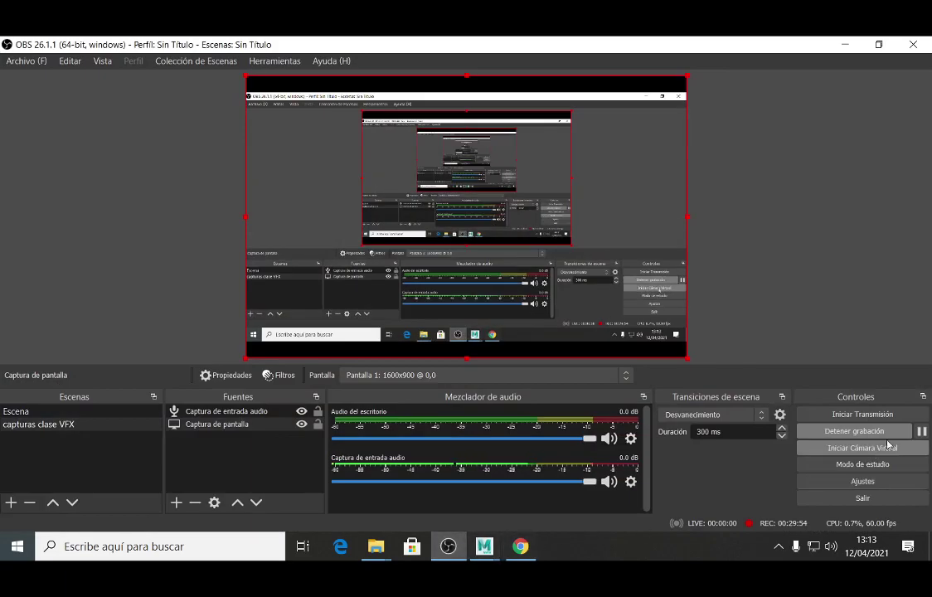